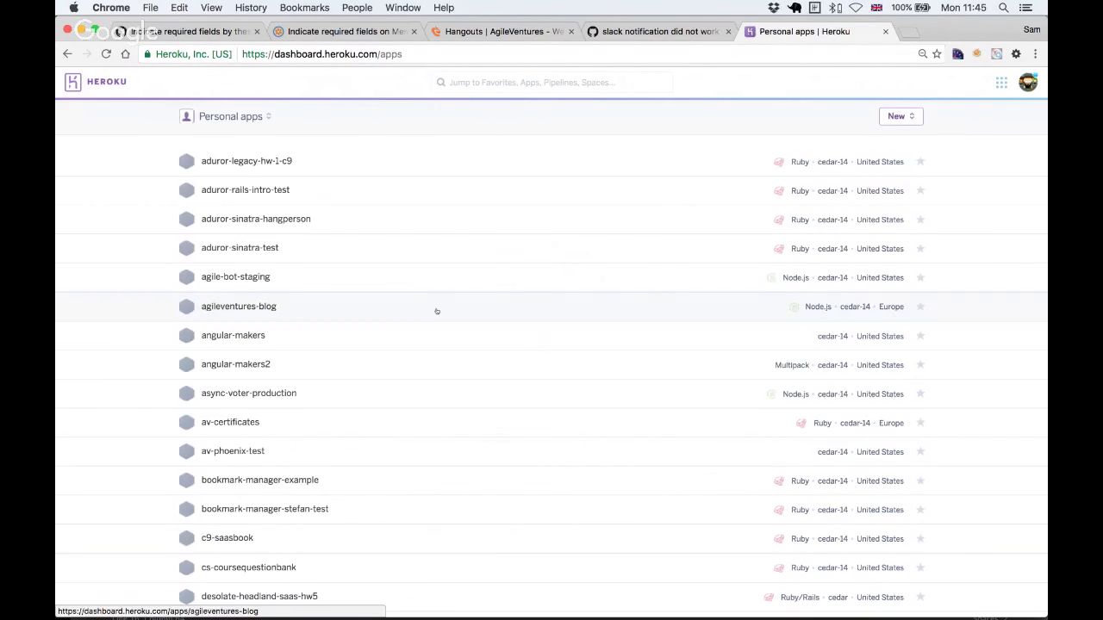
- Filter the Heroku personal apps list by 'agile' to show agile-bot and agileventures-blog
left_click(474, 83)
type("agile")
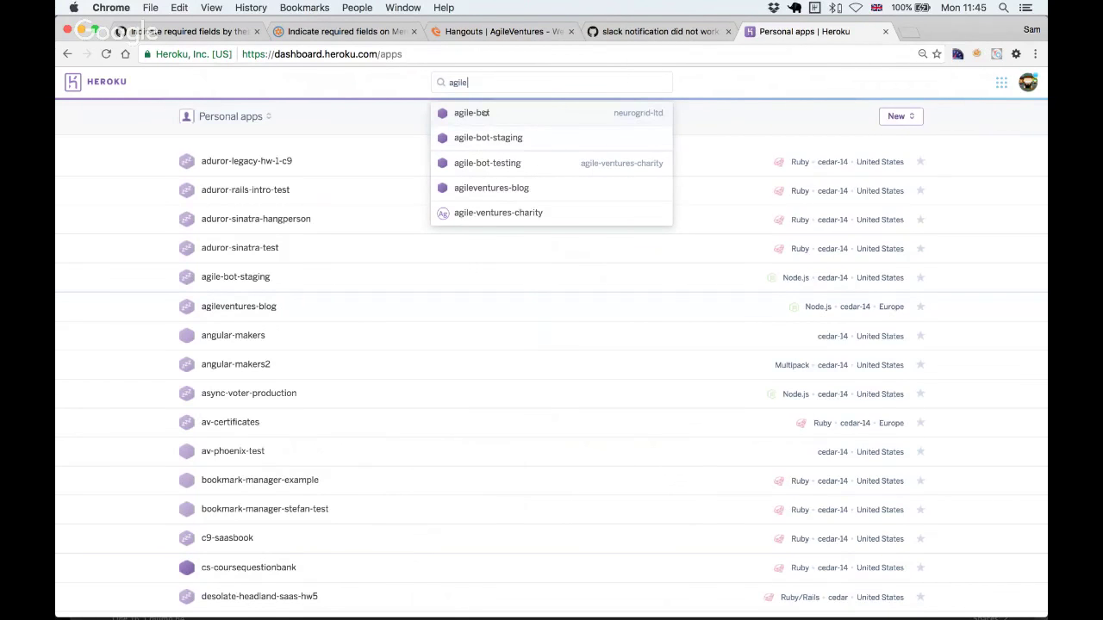
- Open the agile-bot app overview and move the Slack notification issue #1409 into its own window
left_click(485, 112)
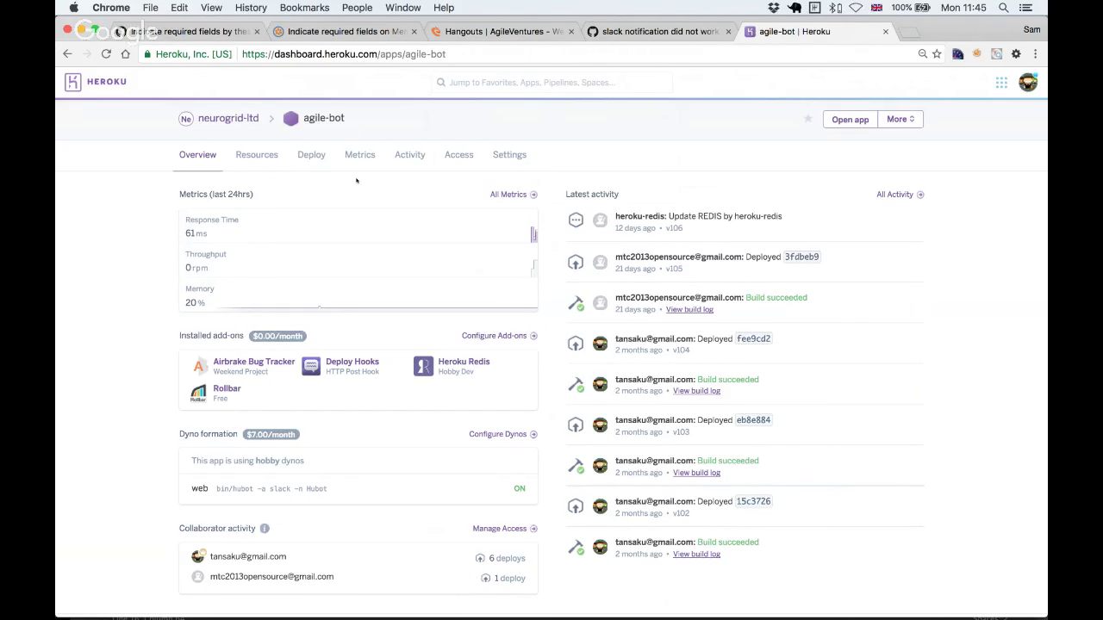
left_click_drag(659, 32, 164, 113)
- Draft the comment 'same problem for me - needs investigation' on issue #1409
scroll(504, 376, "down", 3)
left_click(389, 429)
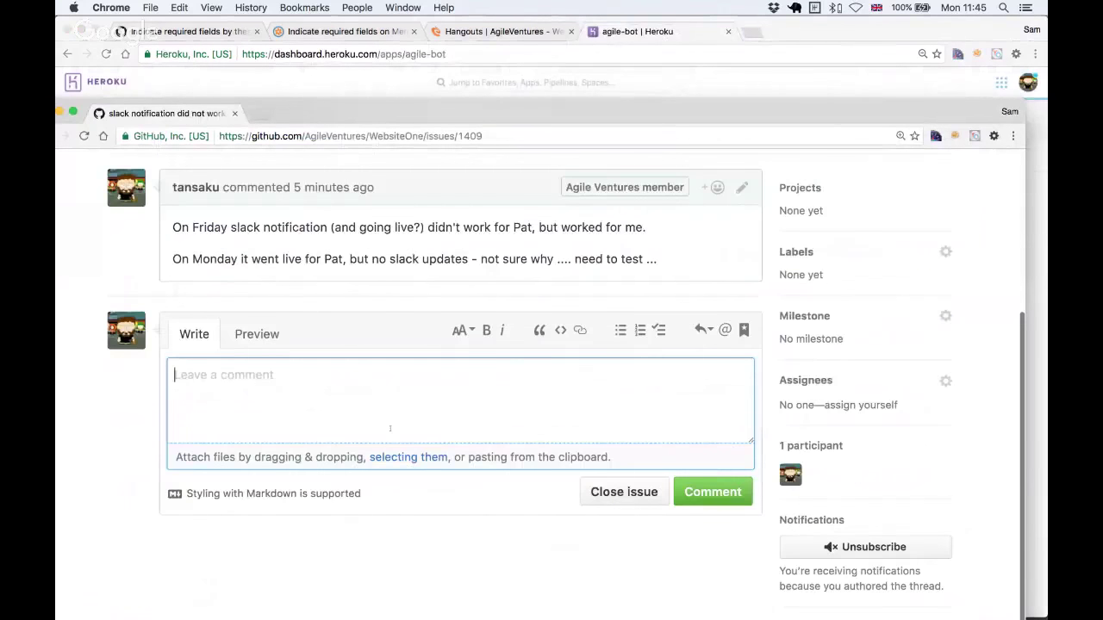
type("same it")
key("BackSpace")
key("BackSpace")
type("prob")
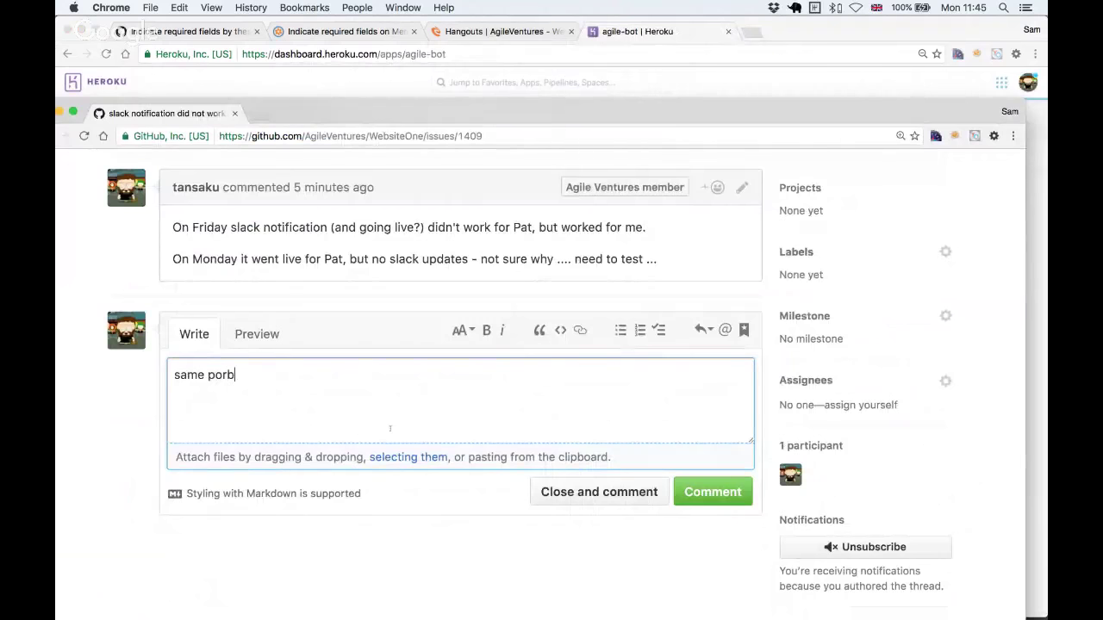
key("BackSpace")
key("BackSpace")
key("BackSpace")
type("ro")
key("BackSpace")
type("oblem for me -")
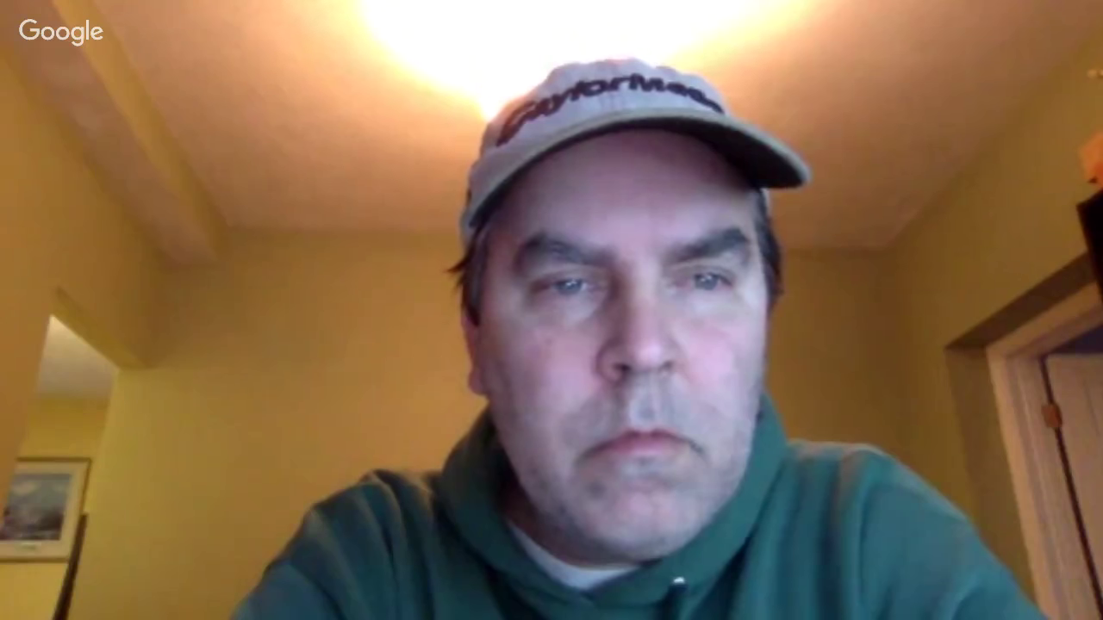
type("needs in")
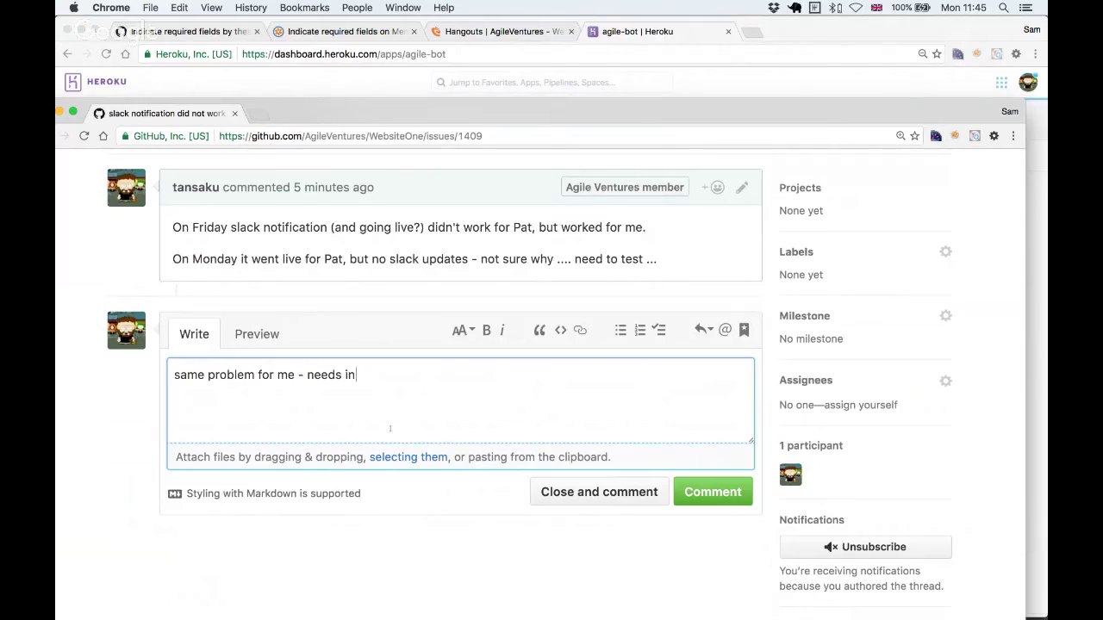
type("vestiagat")
key("BackSpace")
key("BackSpace")
key("BackSpace")
type("ga")
key("BackSpace")
key("BackSpace")
key("BackSpace")
type("ga")
key("BackSpace")
key("BackSpace")
key("BackSpace")
type("igation")
- Insert 'immediately after with WSO hangout' after 'for me' and post the comment
left_click(299, 374)
type("immediately ")
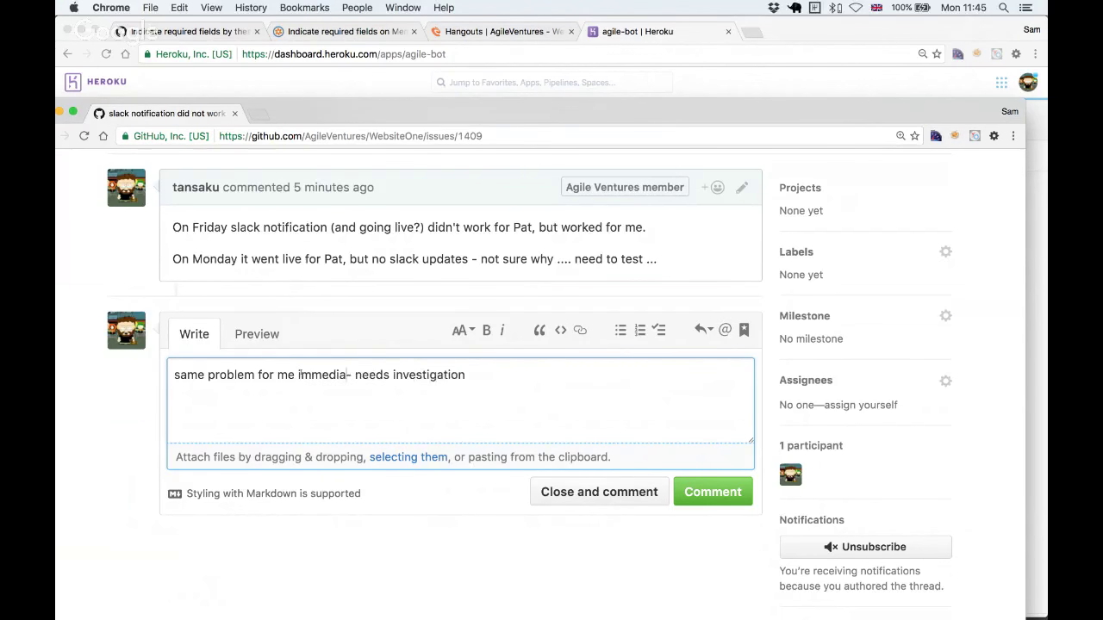
type("after with WSO ")
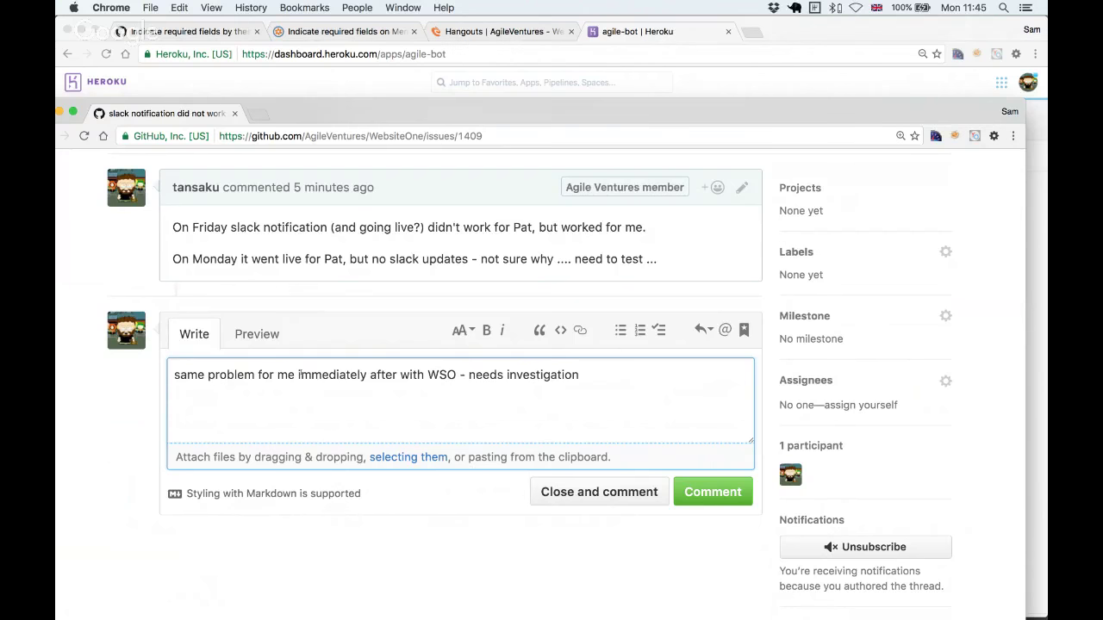
type("hangout")
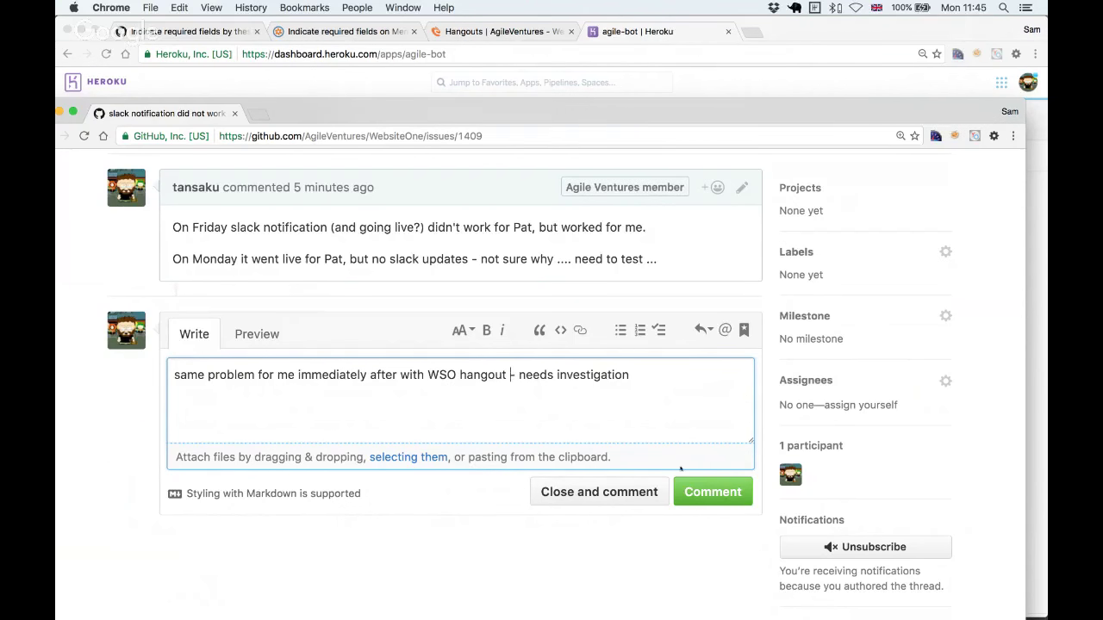
key("super+Return")
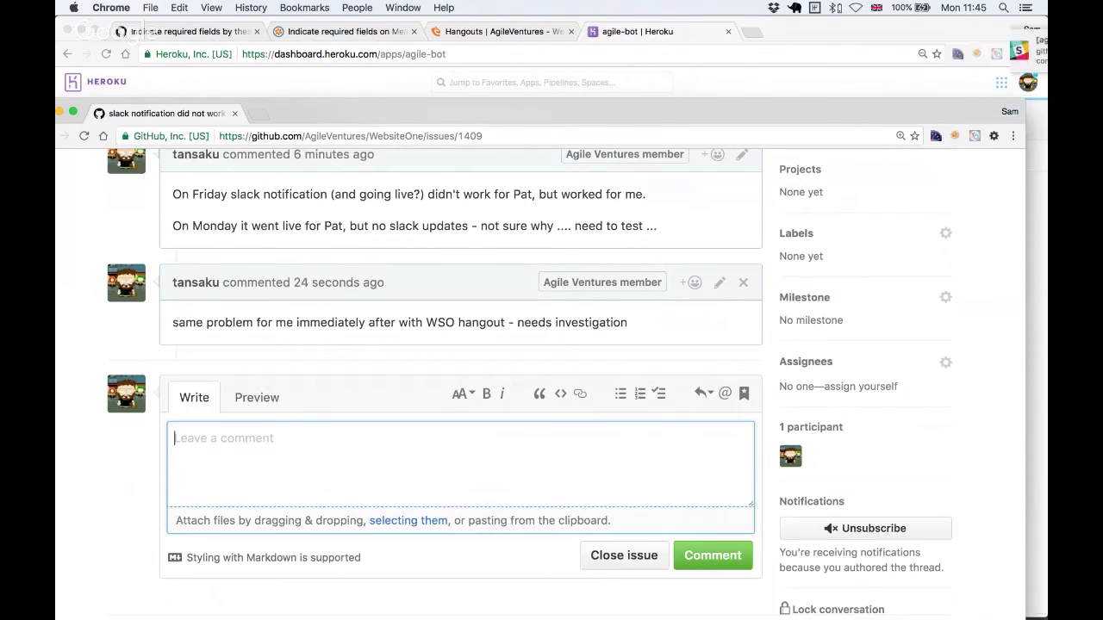
left_click(750, 31)
- Load redeemify's pull requests page from the address-bar suggestion, then open a blank tab
type("re")
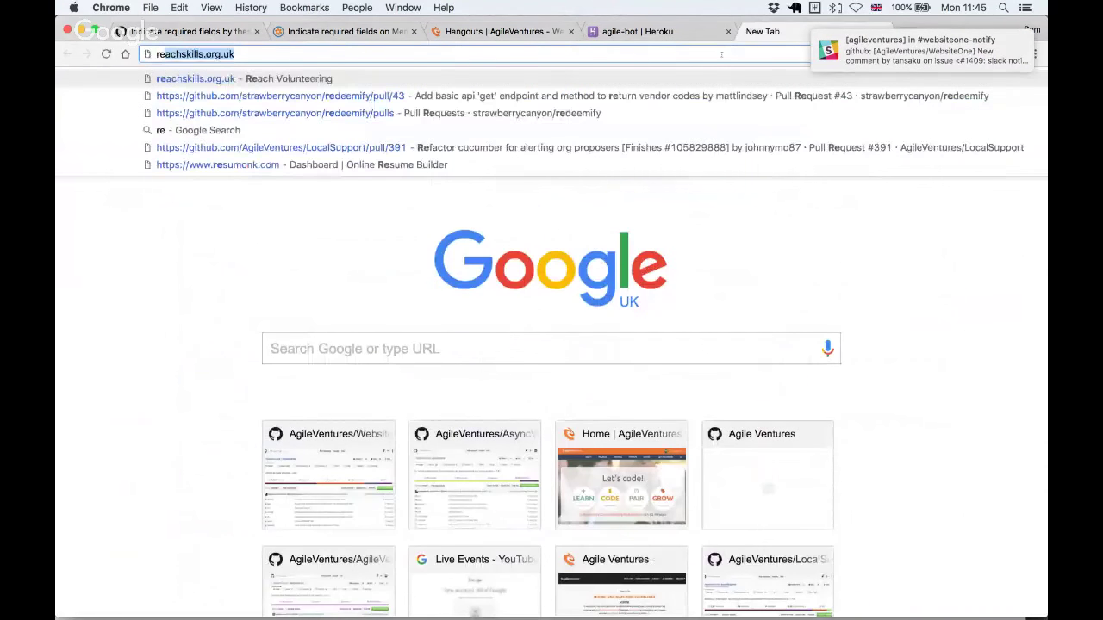
type("dem")
key("BackSpace")
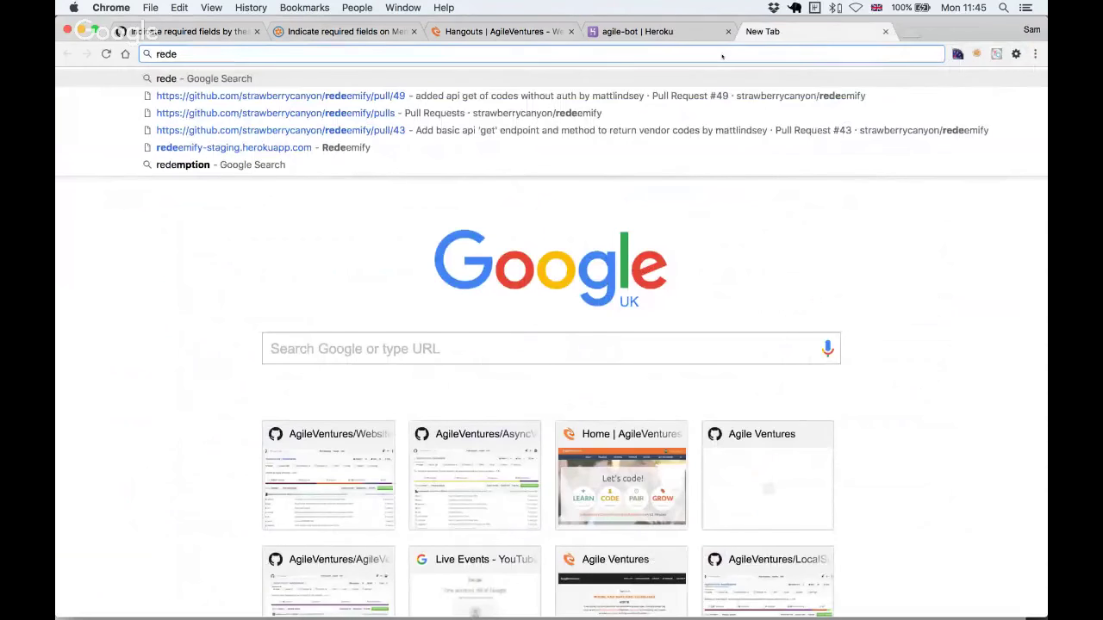
key("Down")
key("Down")
key("Return")
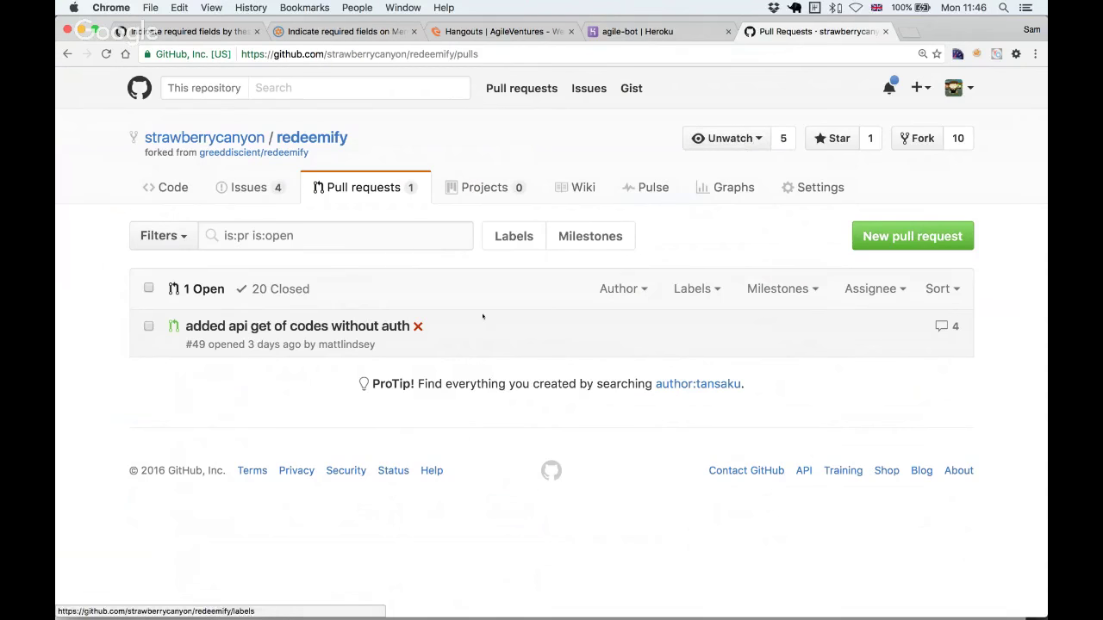
left_click(907, 34)
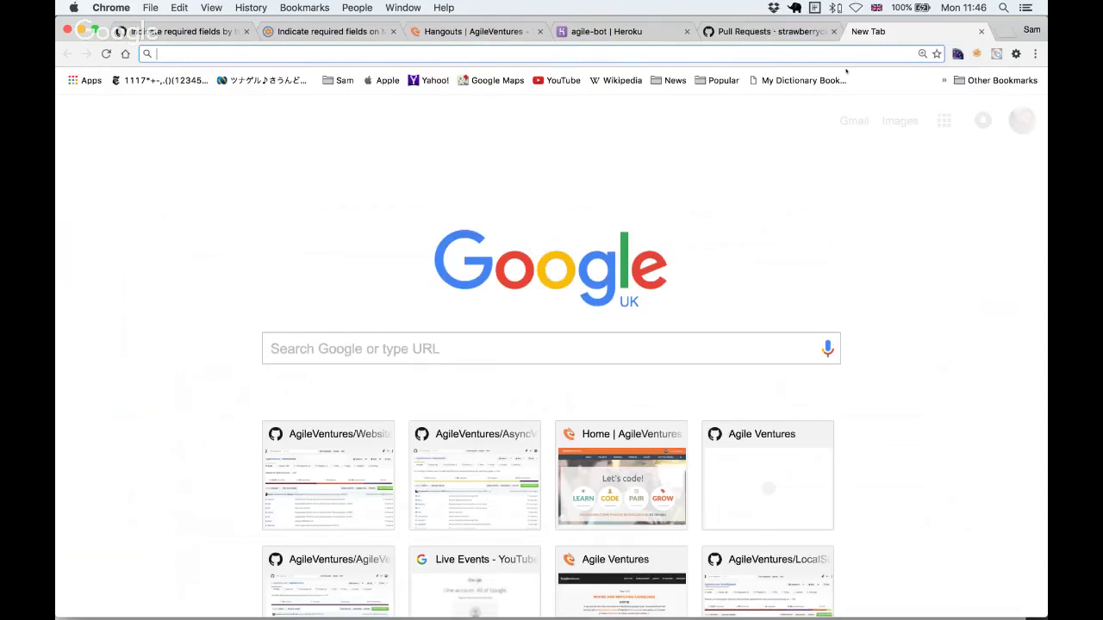
- Load the travis-ci/travis-ci issues list and enter the pull request author's username in its search
type("travis-ci.org")
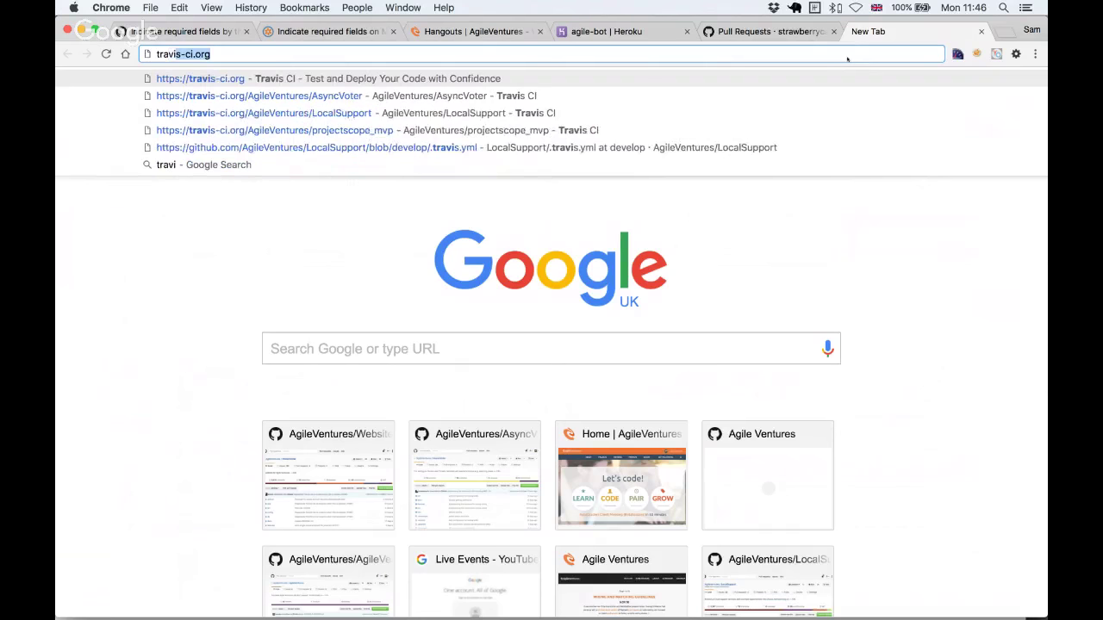
key("Down")
key("Down")
key("Down")
key("Down")
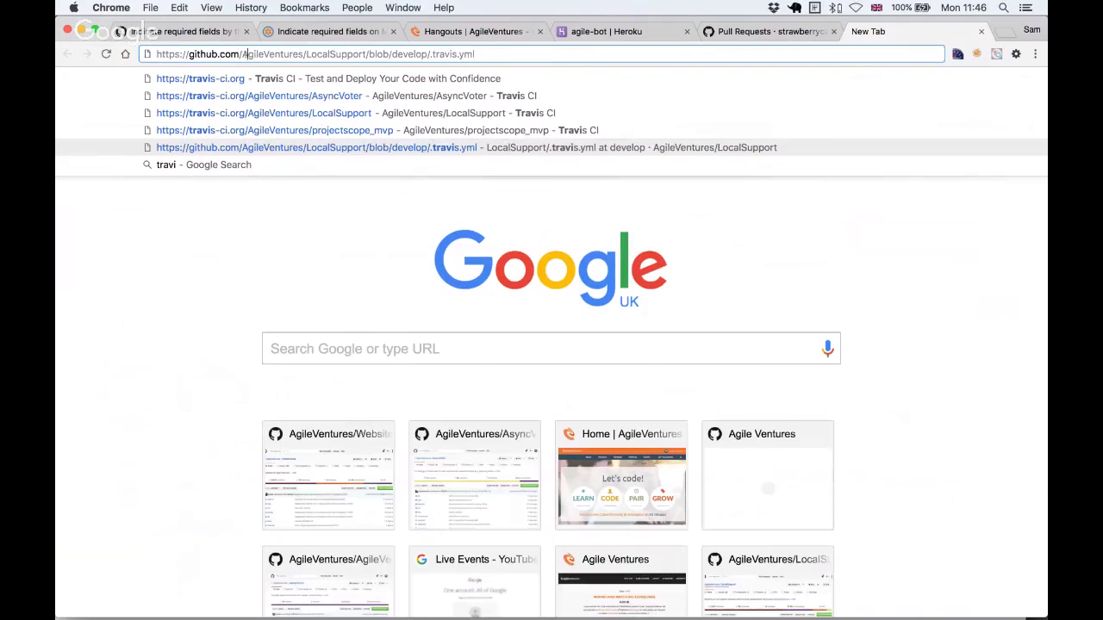
key("shift+super+Right")
type("travi")
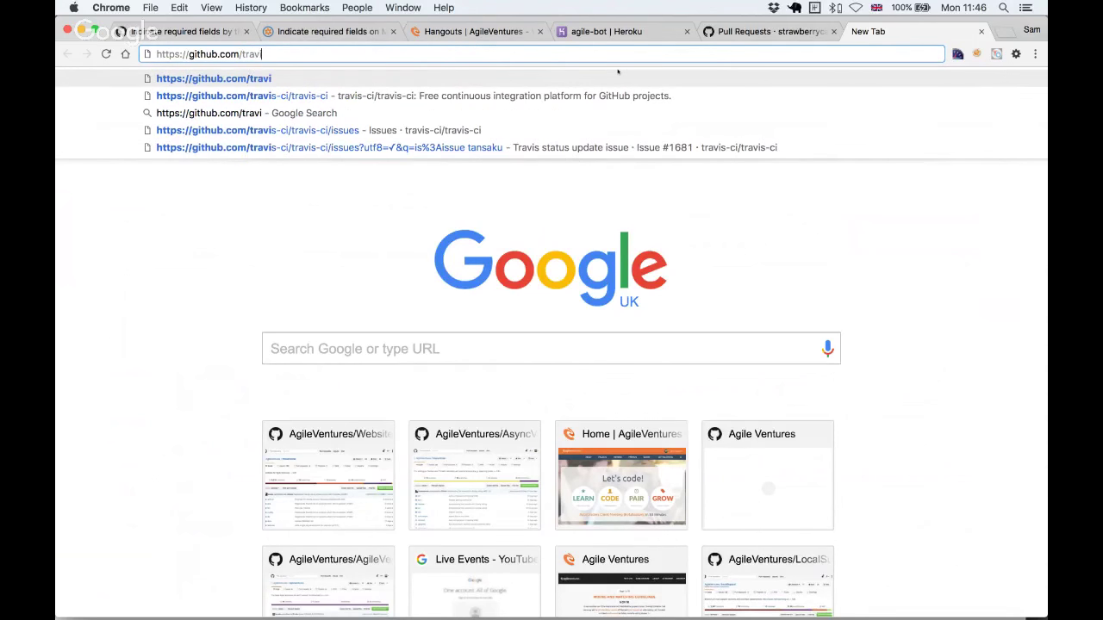
key("Down")
key("Down")
key("Down")
key("Return")
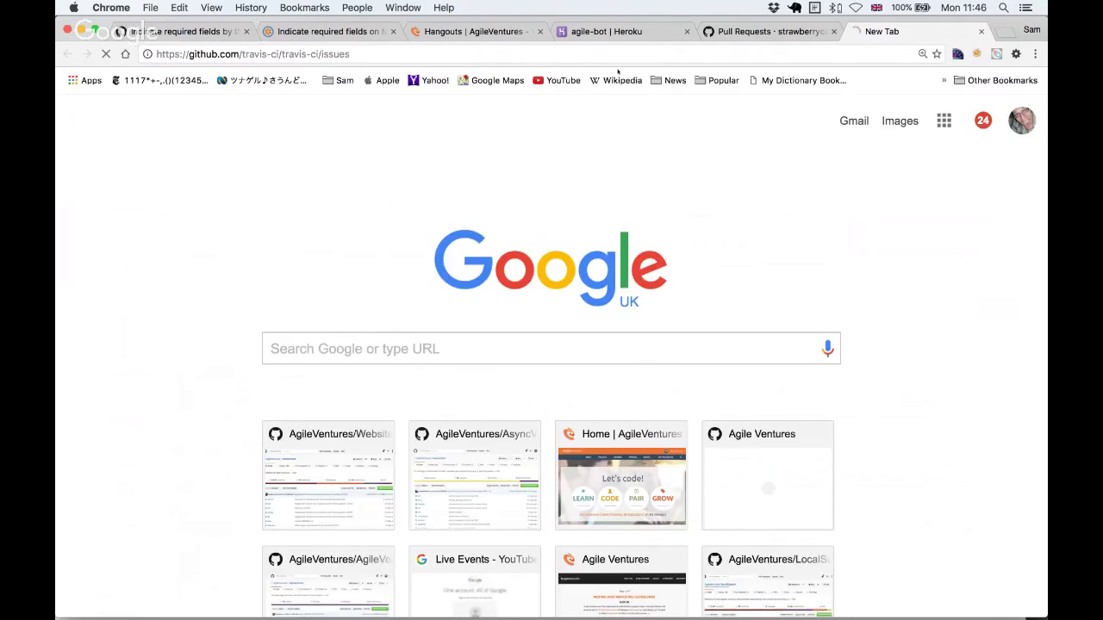
left_click(361, 227)
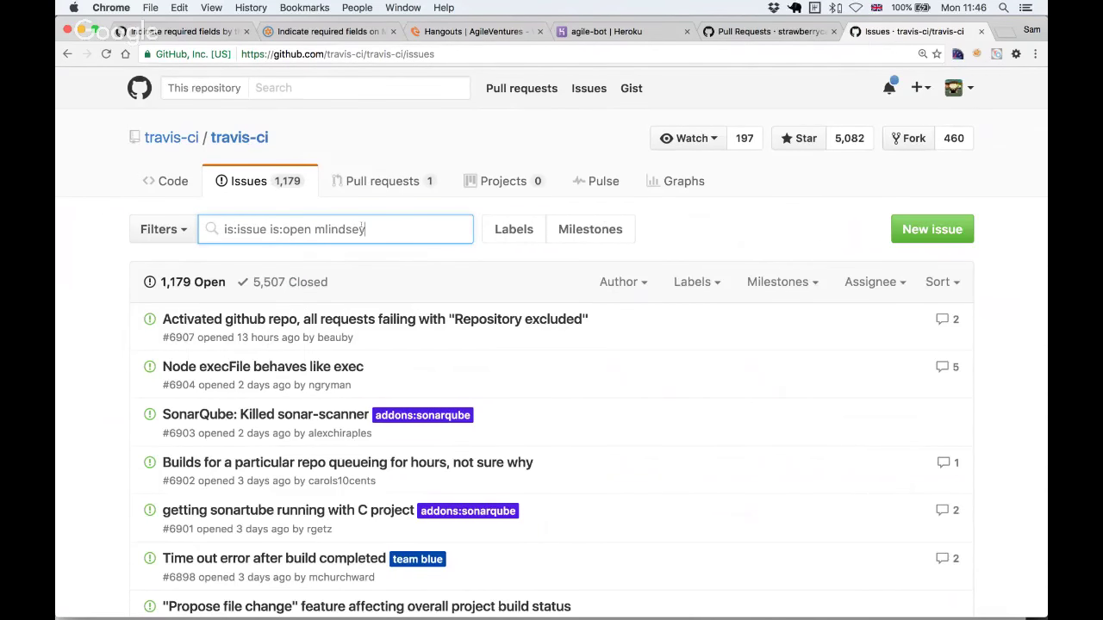
- Rerun the travis-ci issue search using the author's complete username to find issue #6846
key("Return")
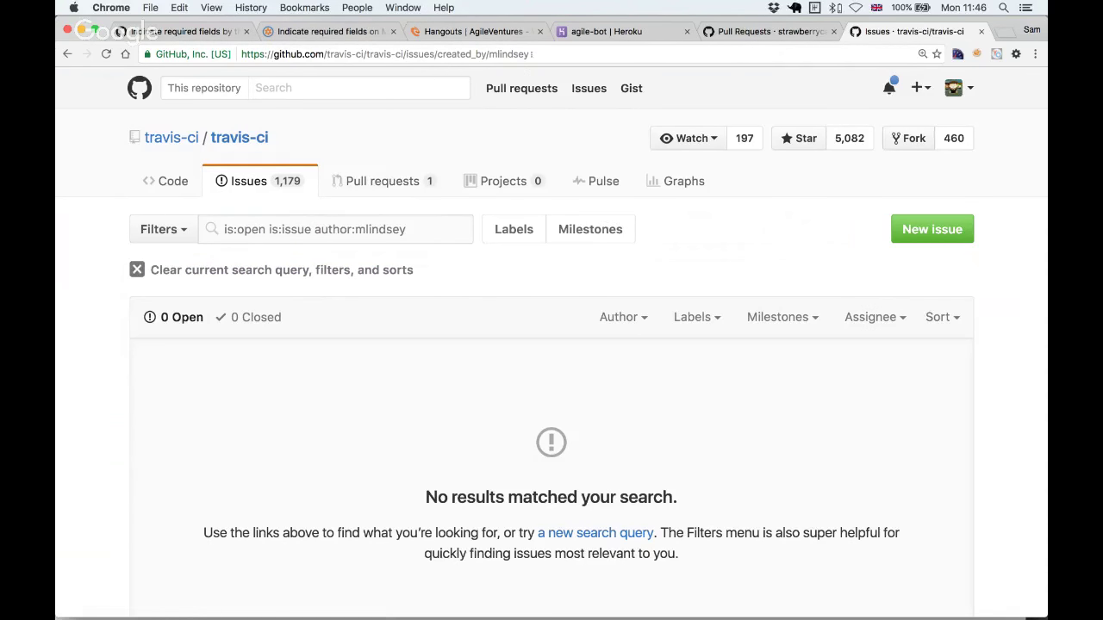
left_click(365, 231)
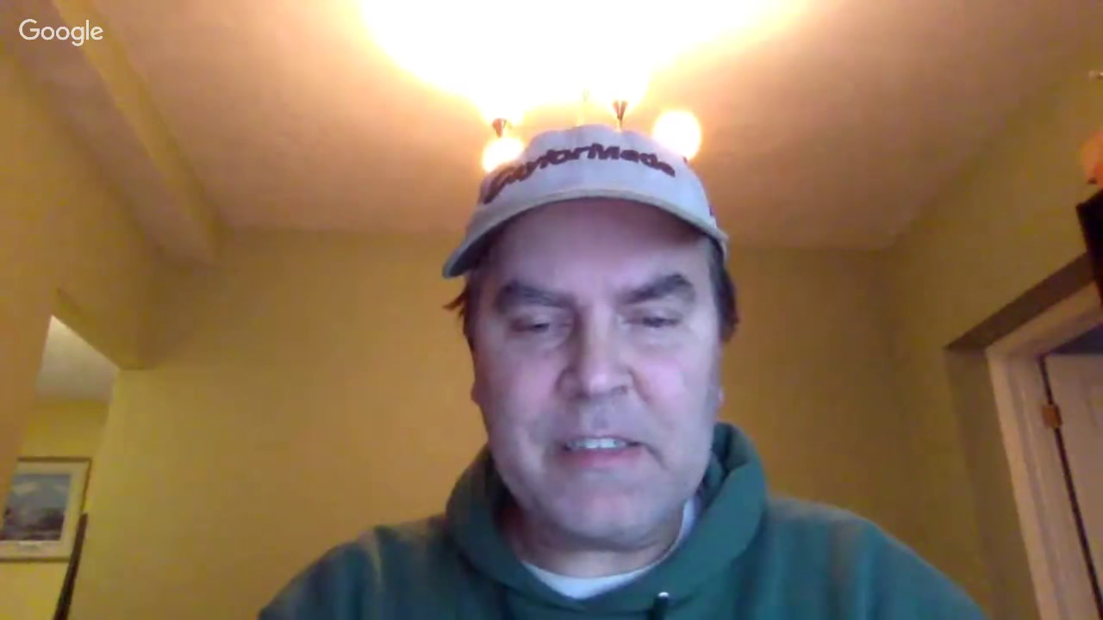
type("att")
key("Return")
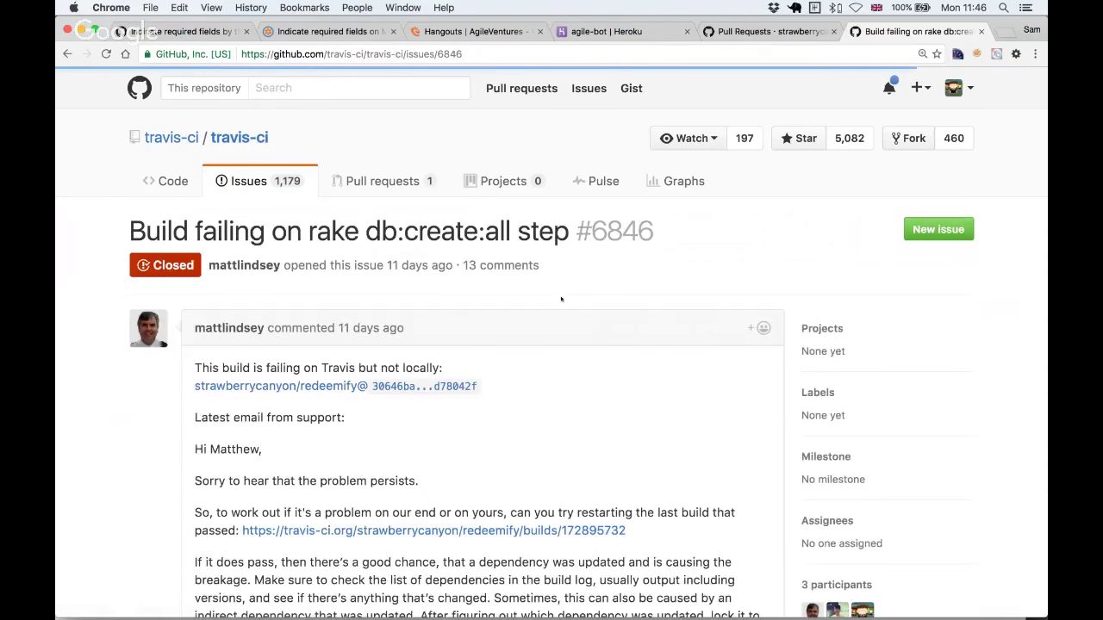
scroll(561, 299, "down", 10)
scroll(563, 296, "down", 10)
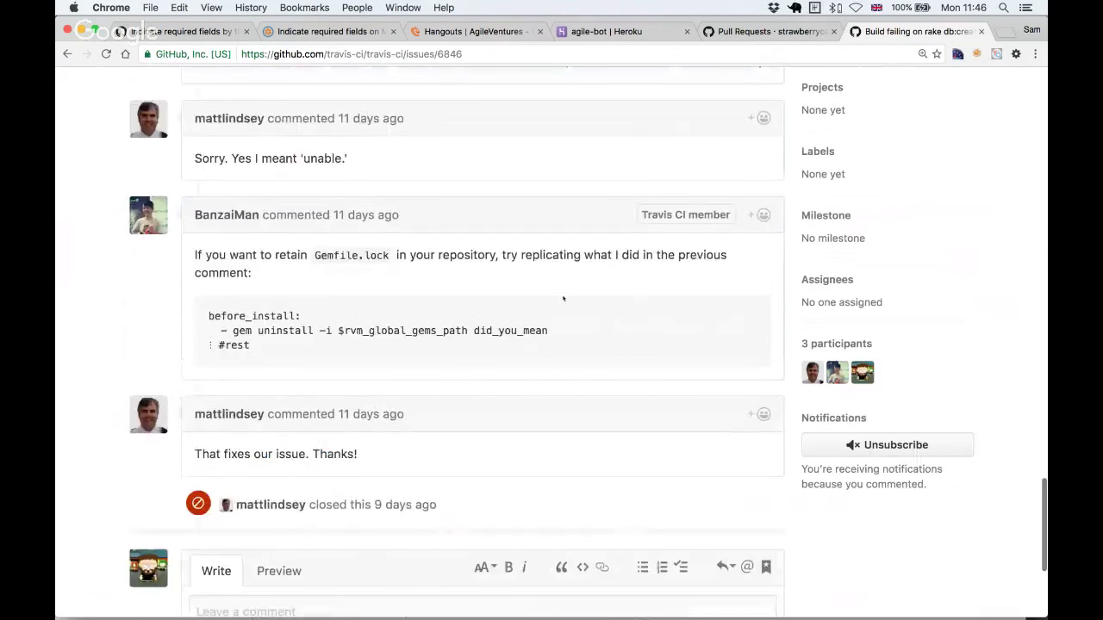
scroll(564, 297, "up", 15)
scroll(563, 299, "up", 10)
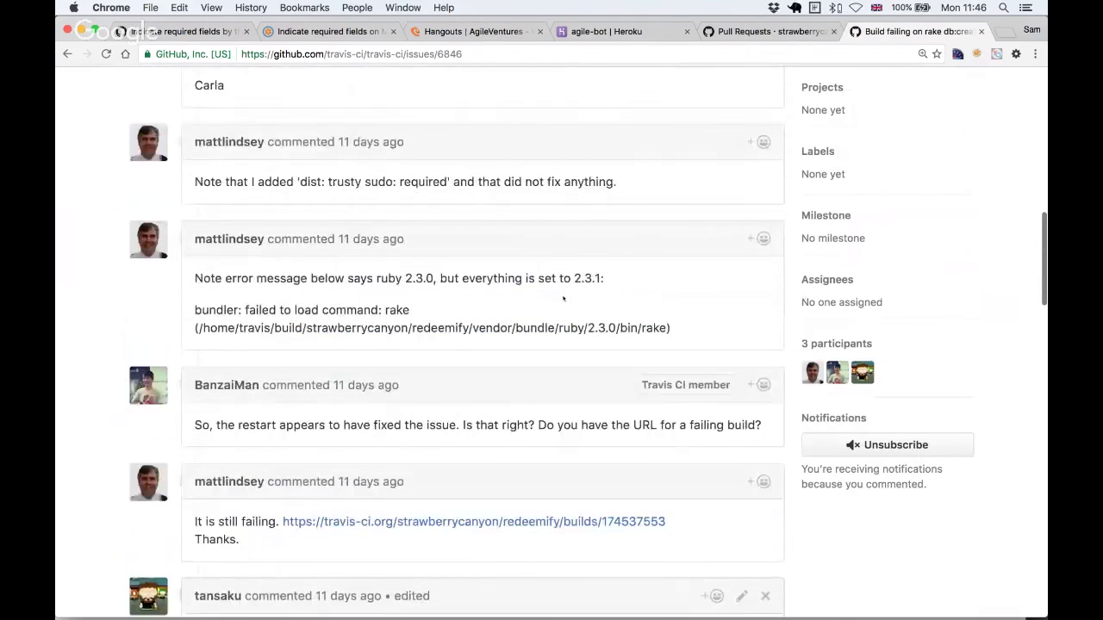
scroll(563, 299, "up", 3)
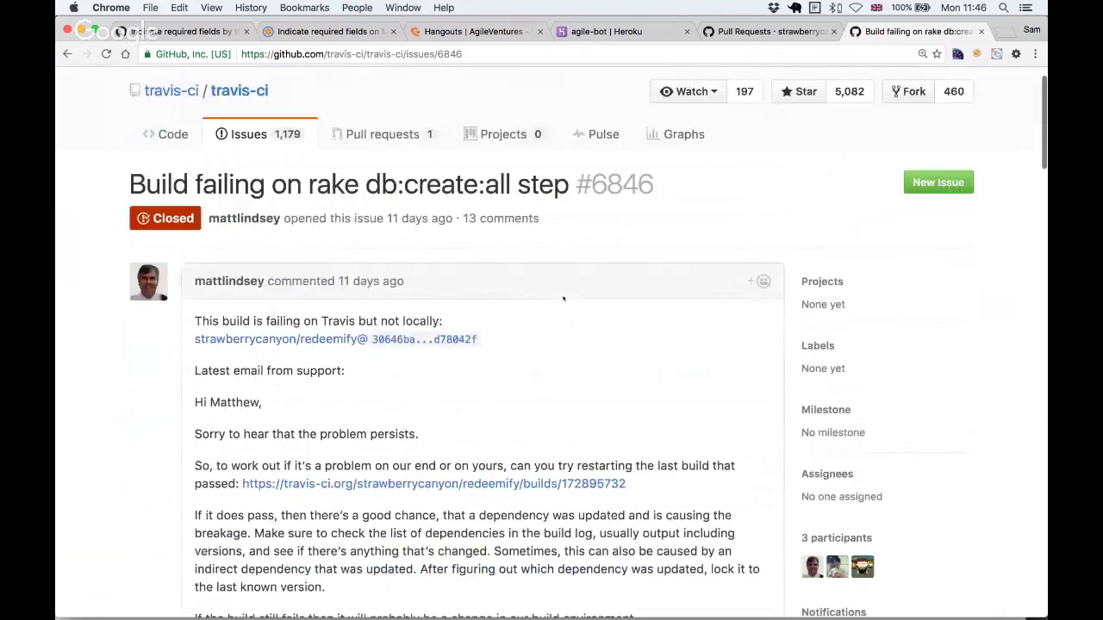
scroll(564, 299, "down", 8)
scroll(564, 299, "down", 4)
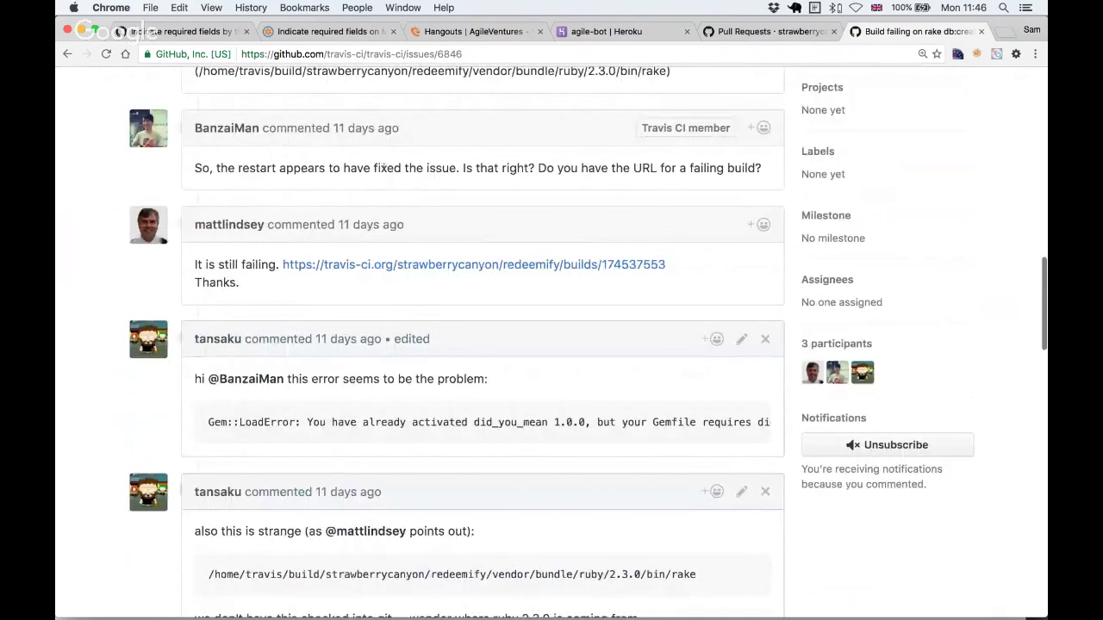
scroll(384, 167, "down", 9)
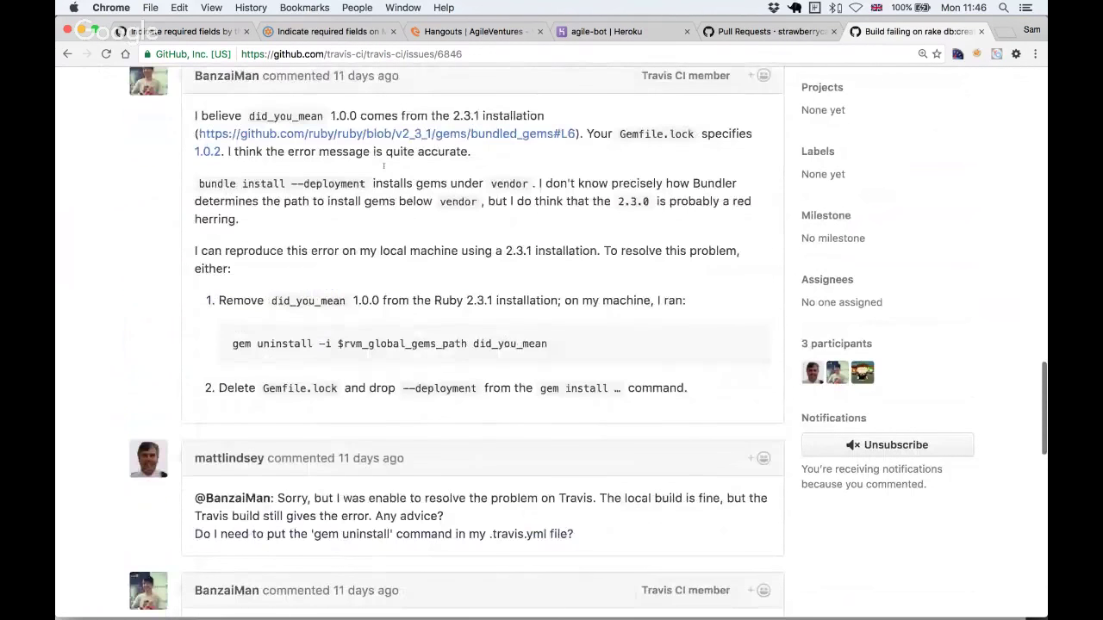
scroll(383, 167, "down", 3)
scroll(384, 168, "down", 6)
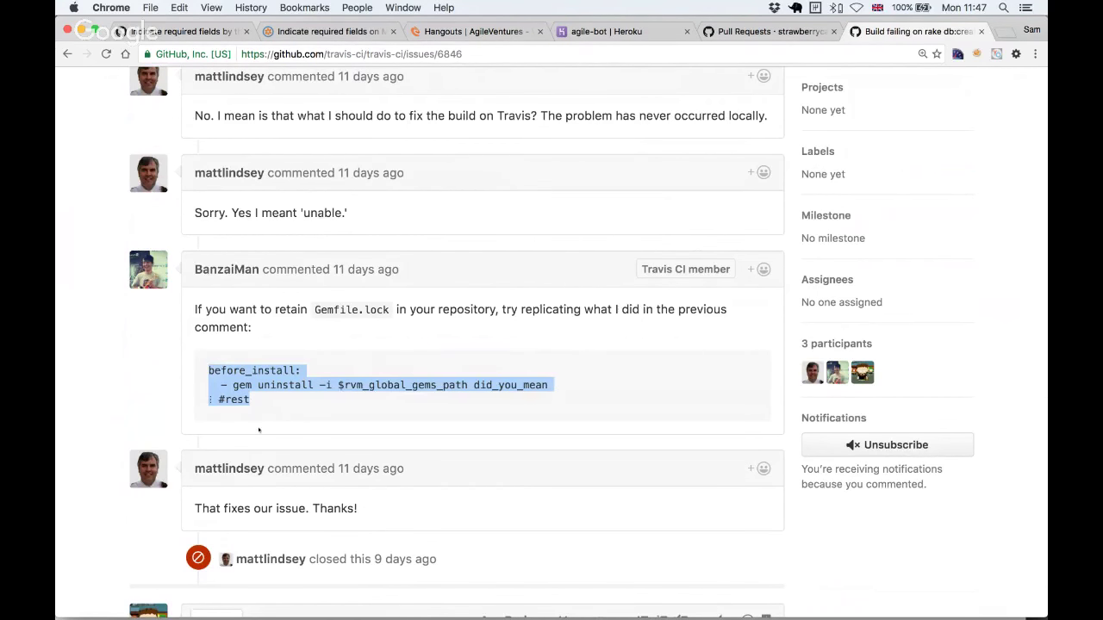
left_click(259, 430)
- React with a thumbs-up to the Travis CI member's comment uninstalling did_you_mean in before_install
left_click(763, 269)
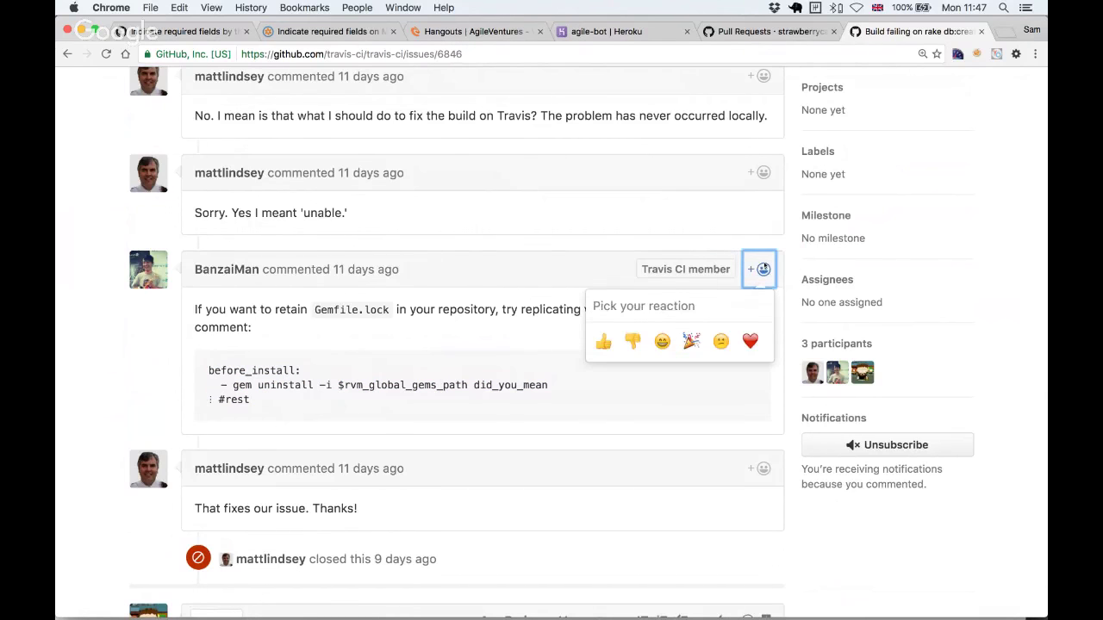
left_click(604, 343)
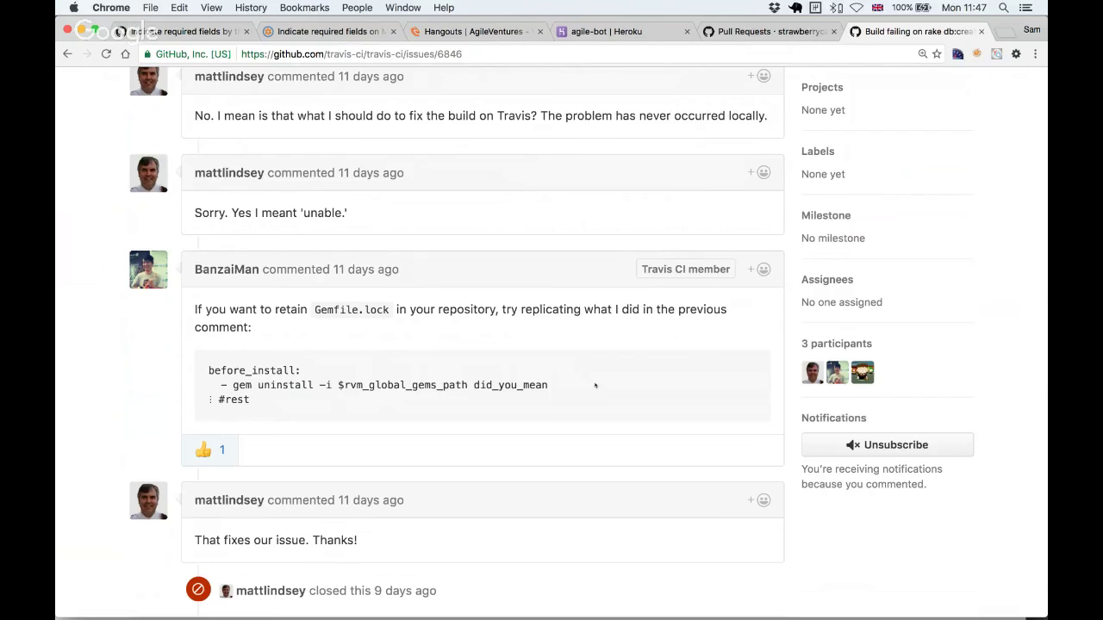
- Return to redeemify, open its Code view separately, and list open pull requests showing #49 failing
left_click(750, 34)
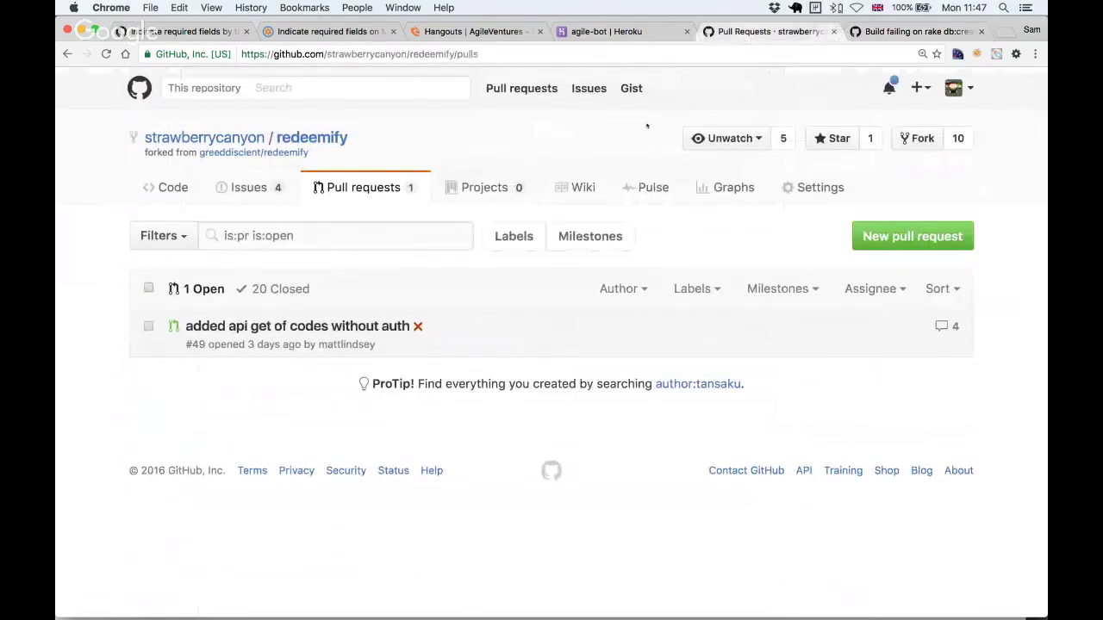
left_click(177, 189, "super")
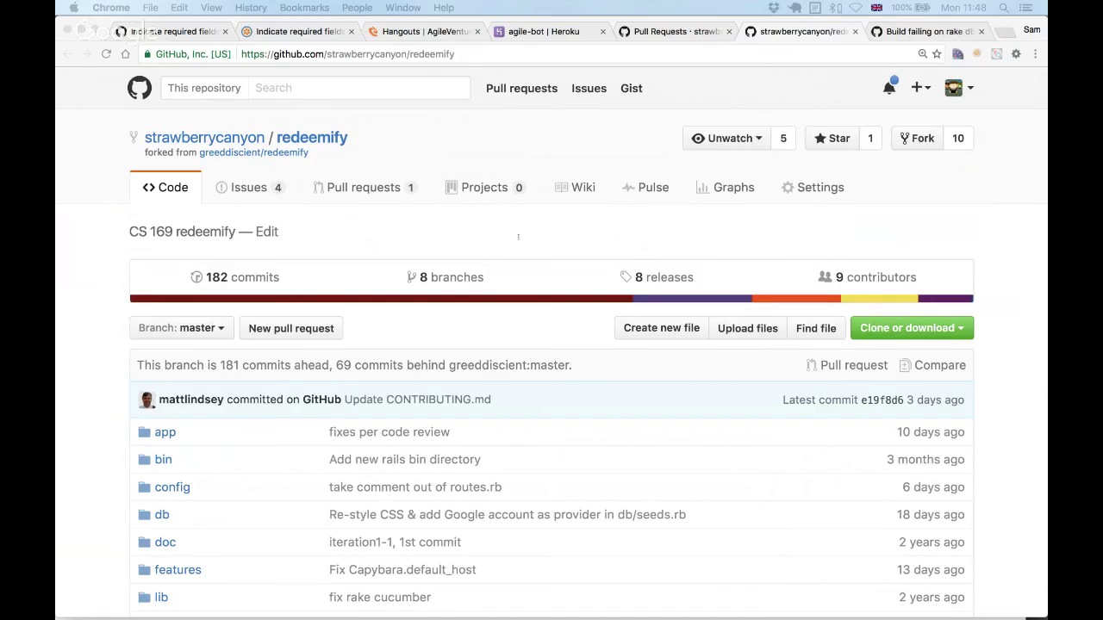
left_click(359, 194)
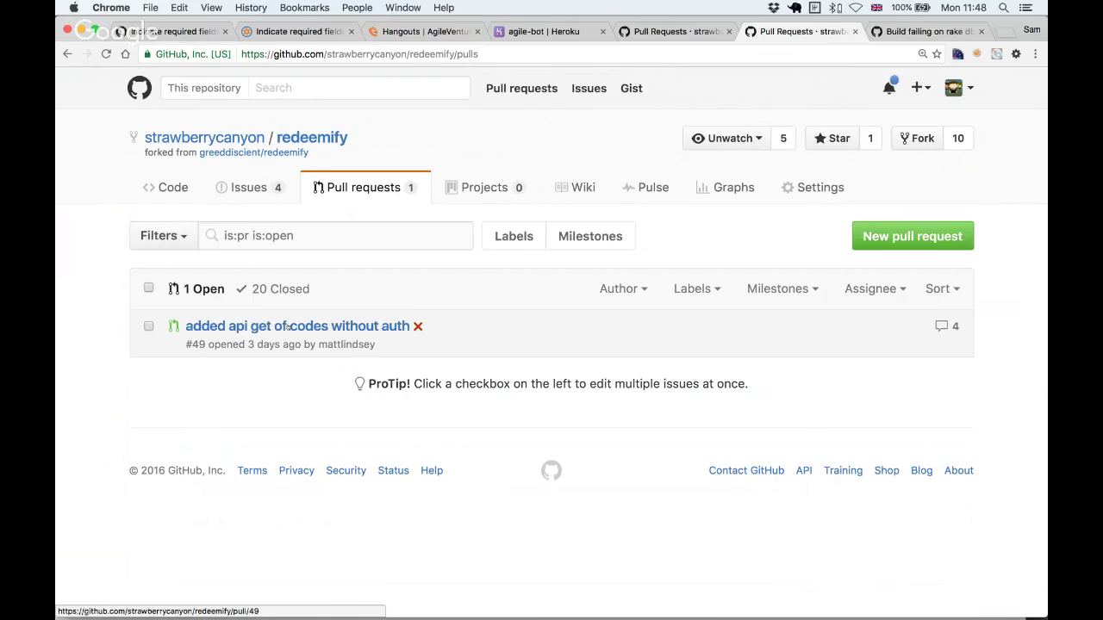
- Follow the 'build failing' badge in redeemify's README to the Travis CI build page
left_click(181, 197)
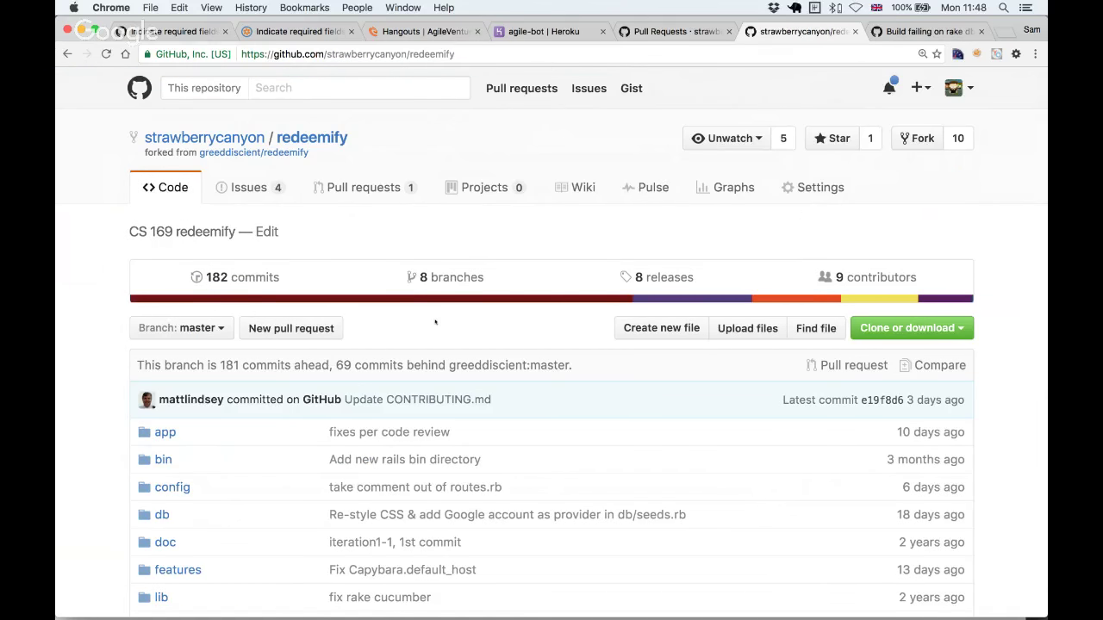
scroll(436, 324, "down", 10)
scroll(436, 323, "up", 5)
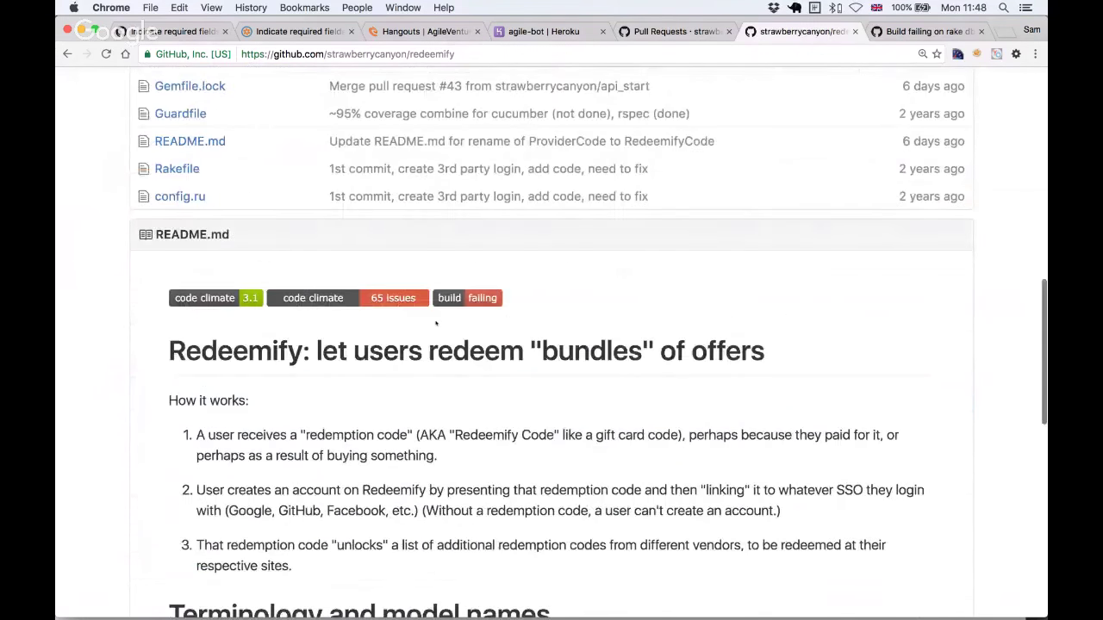
left_click(454, 310, "super")
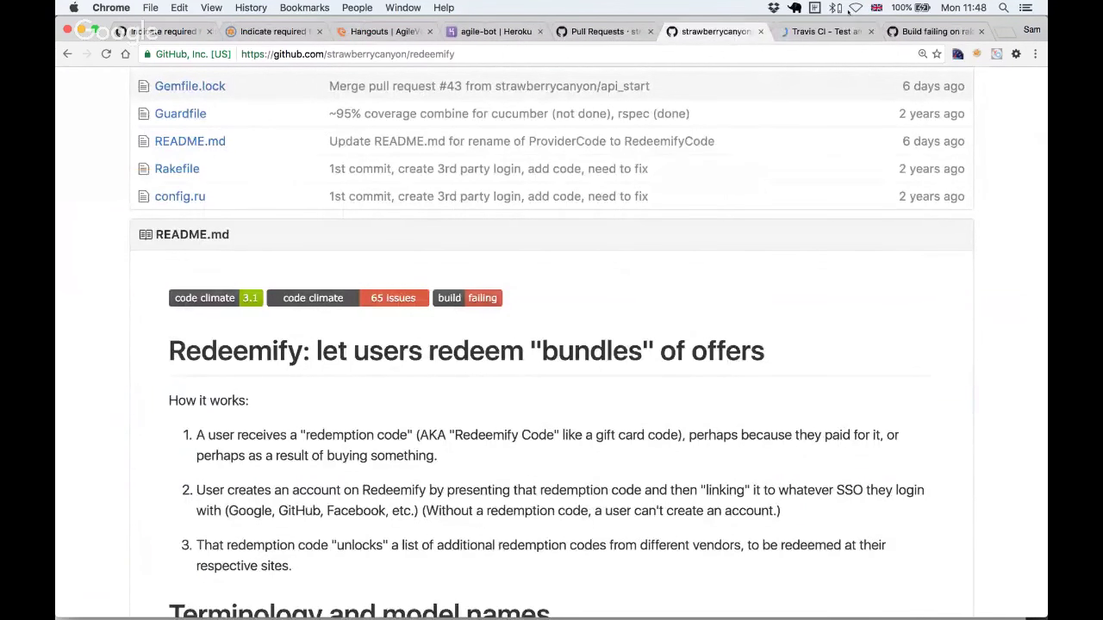
left_click(828, 29)
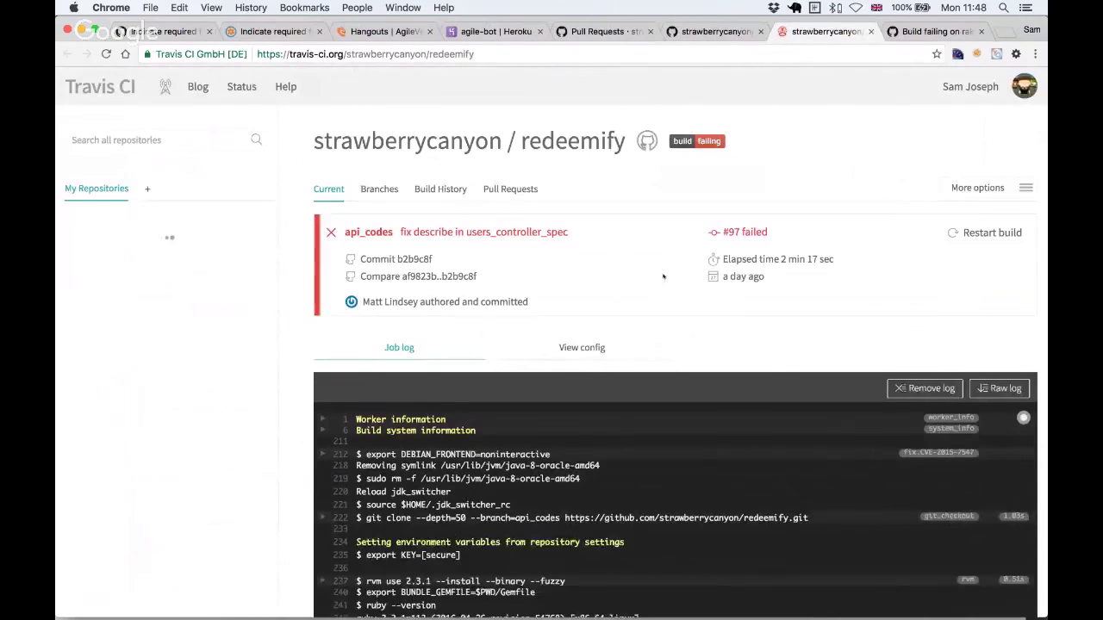
- Scroll the Travis CI job log down to the red failing cucumber scenarios
scroll(663, 276, "down", 20)
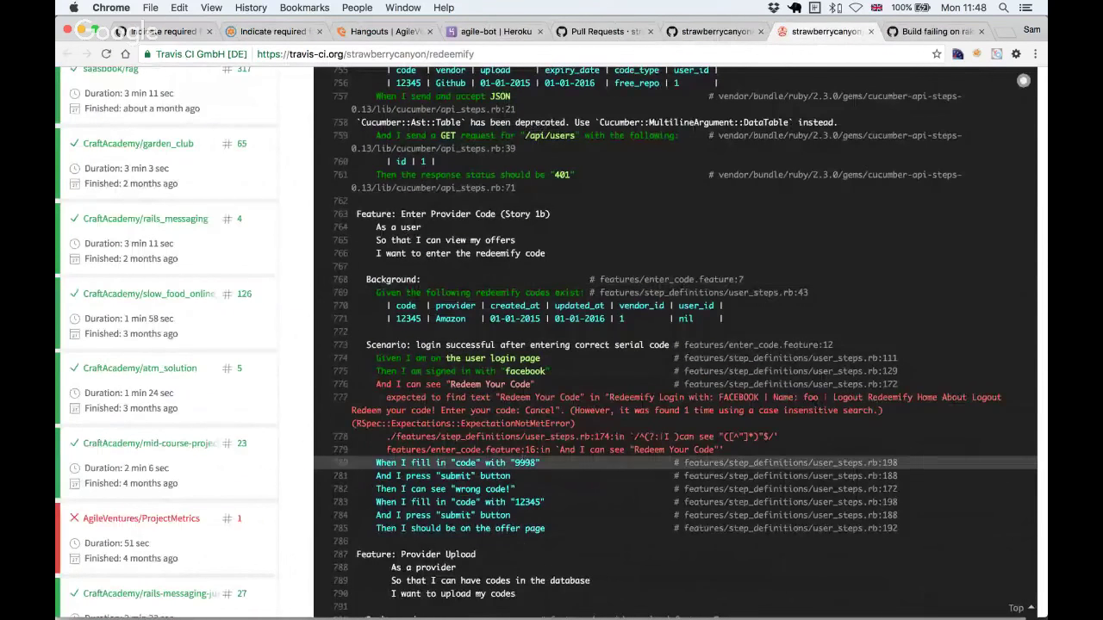
scroll(521, 463, "down", 2)
scroll(522, 431, "down", 15)
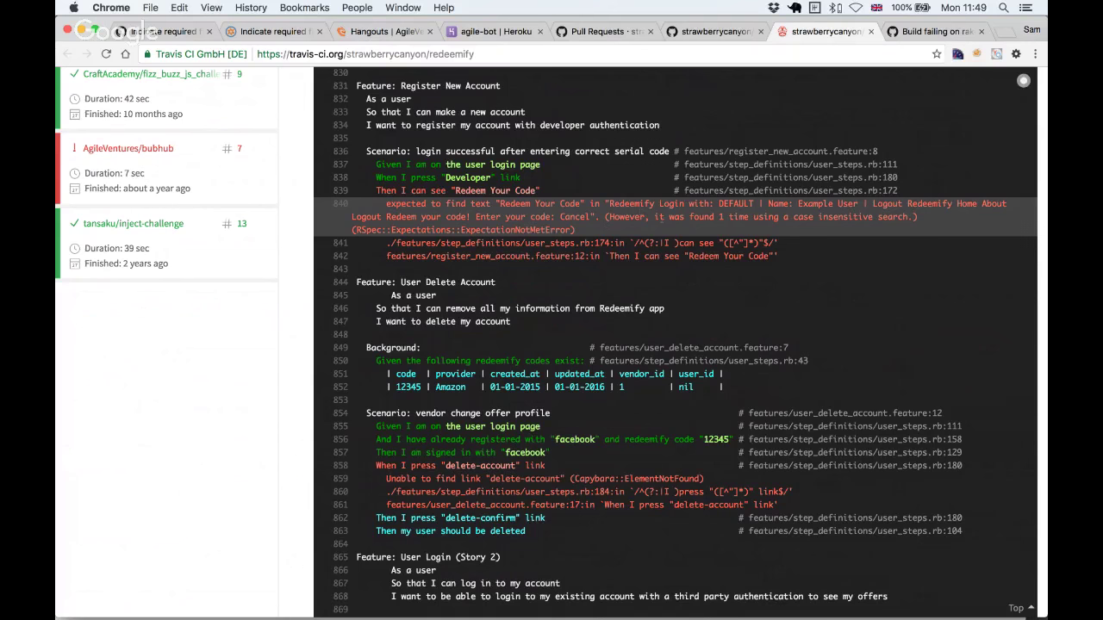
scroll(676, 344, "down", 1)
scroll(663, 225, "down", 1)
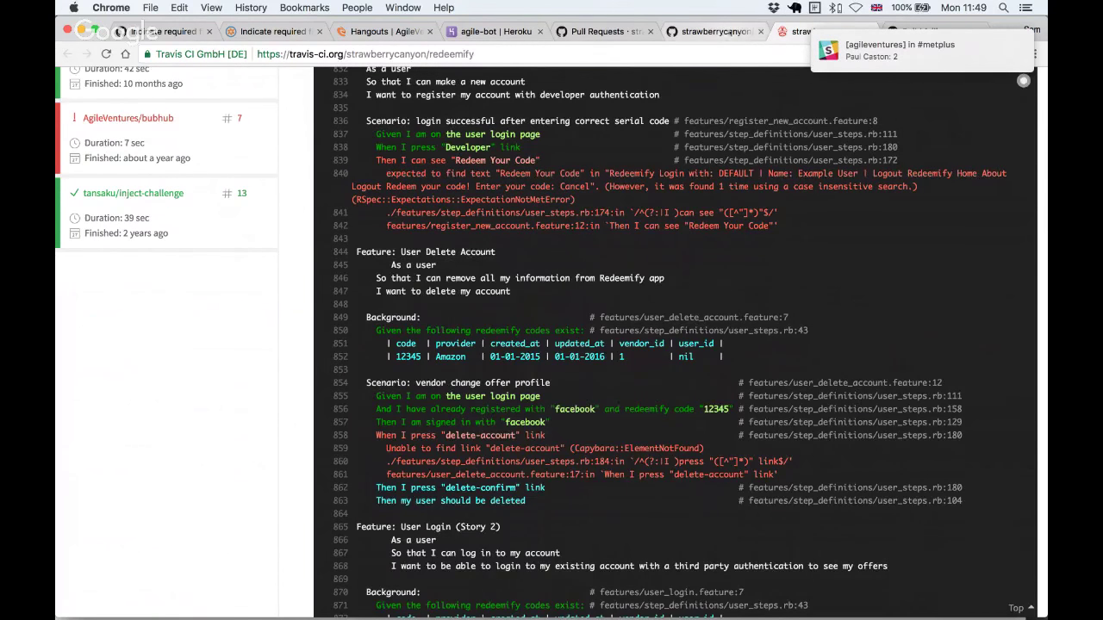
- Switch to the redeemify GitHub tab and list its open pull requests, with #49 failing
left_click(720, 31)
scroll(571, 186, "up", 5)
scroll(570, 186, "up", 10)
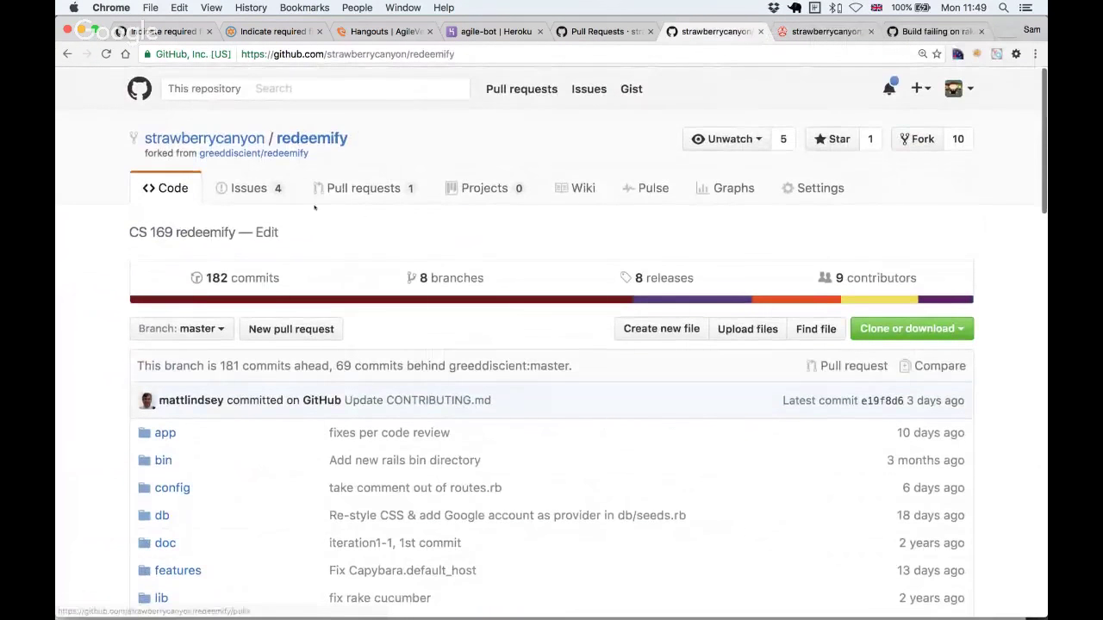
left_click(362, 187)
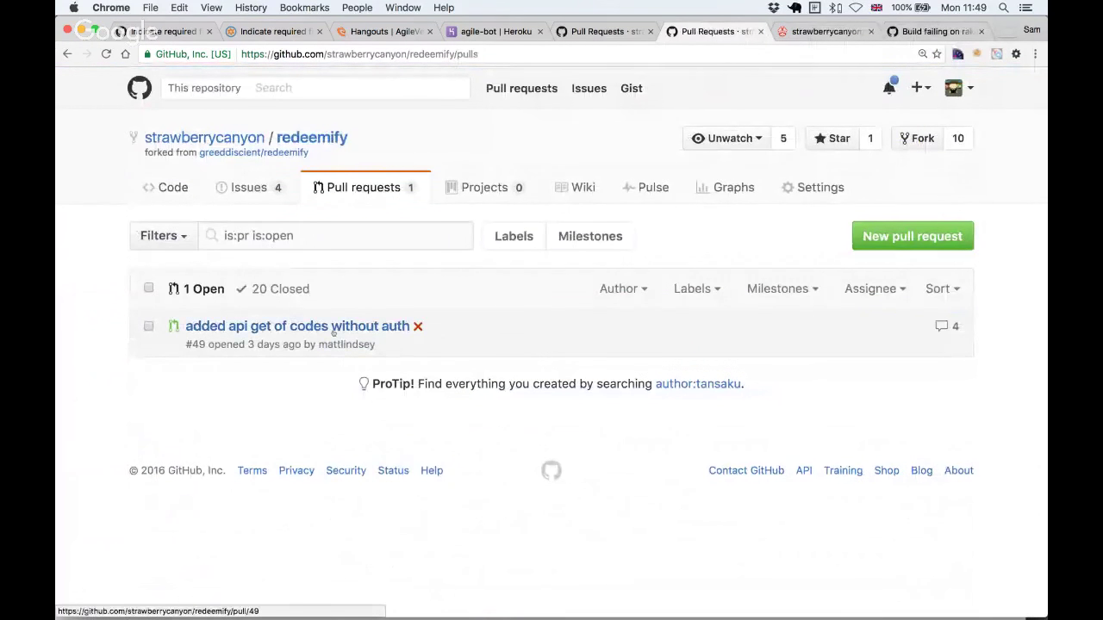
left_click(353, 328)
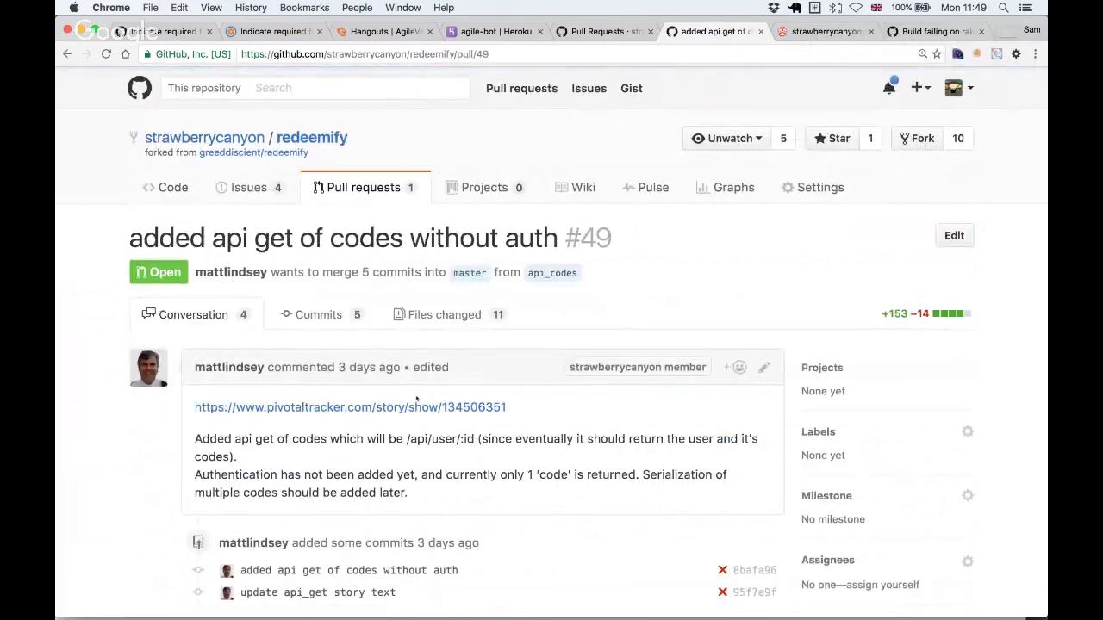
left_click(172, 190)
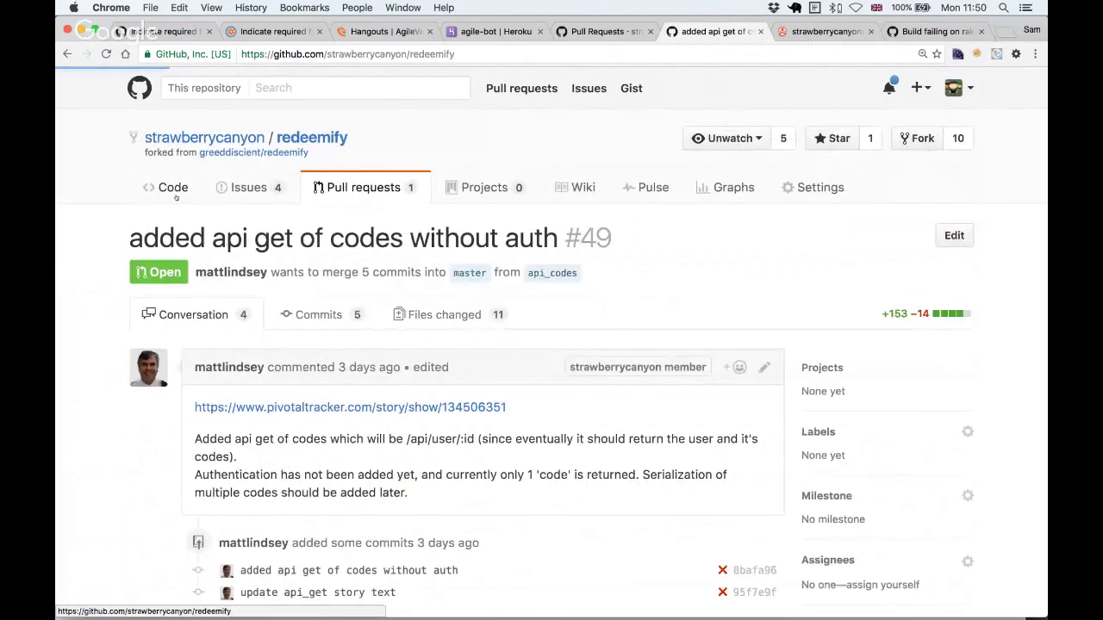
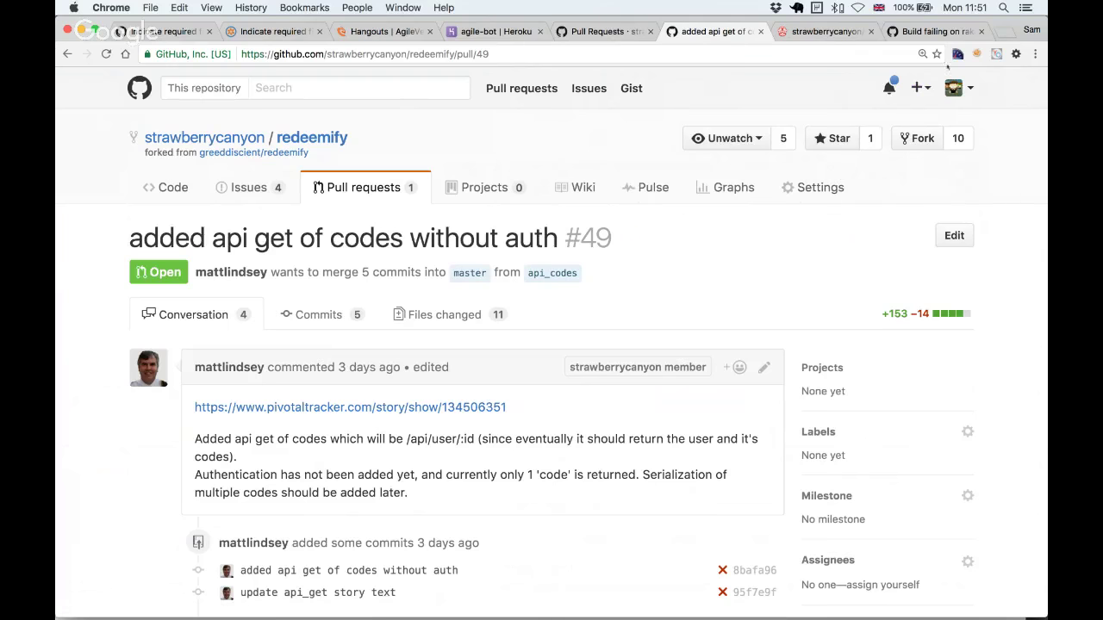
- Load waffle.io/AgileVentures/WebsiteOne in a new browser tab, then return to TextEdit
left_click(1002, 32)
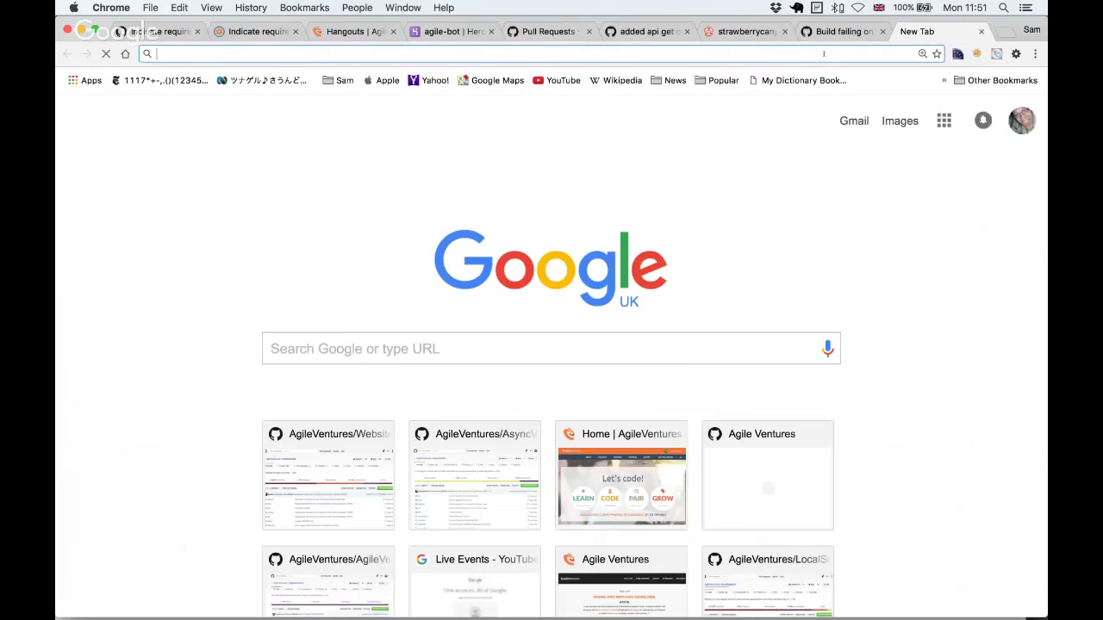
type("waffle.io/AgileVentures/WebsiteOne")
key("Return")
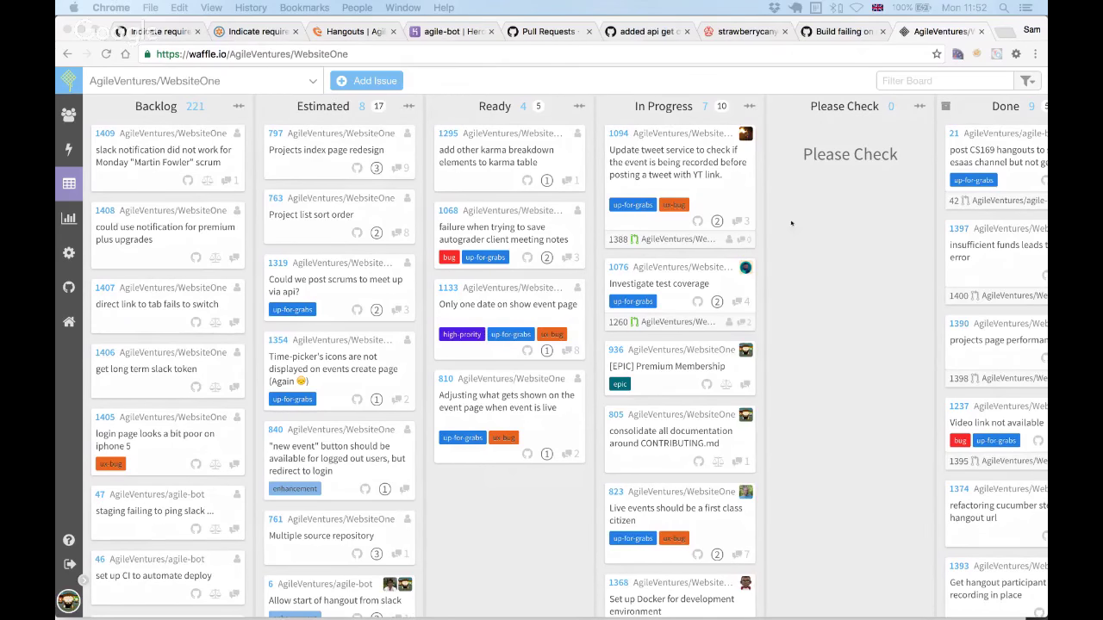
key("super+Tab")
key("super+Tab")
key("super+Tab")
key("super+Tab")
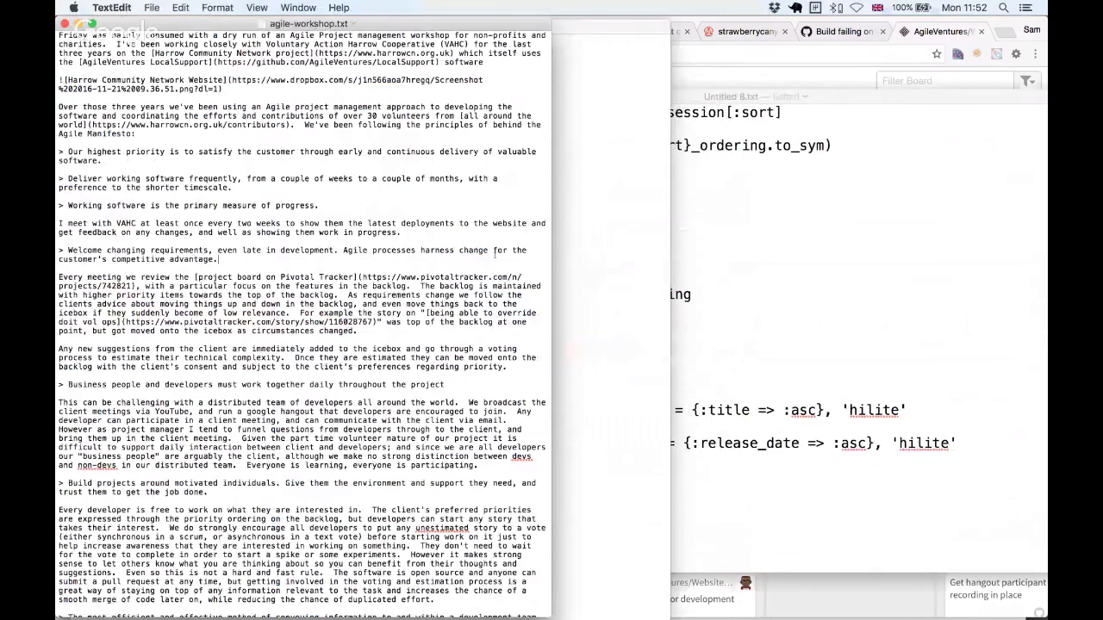
- Start a large-font note: 1. install, 2. get tests passing, 3. check runs manually locally
key("super+n")
type("1.")
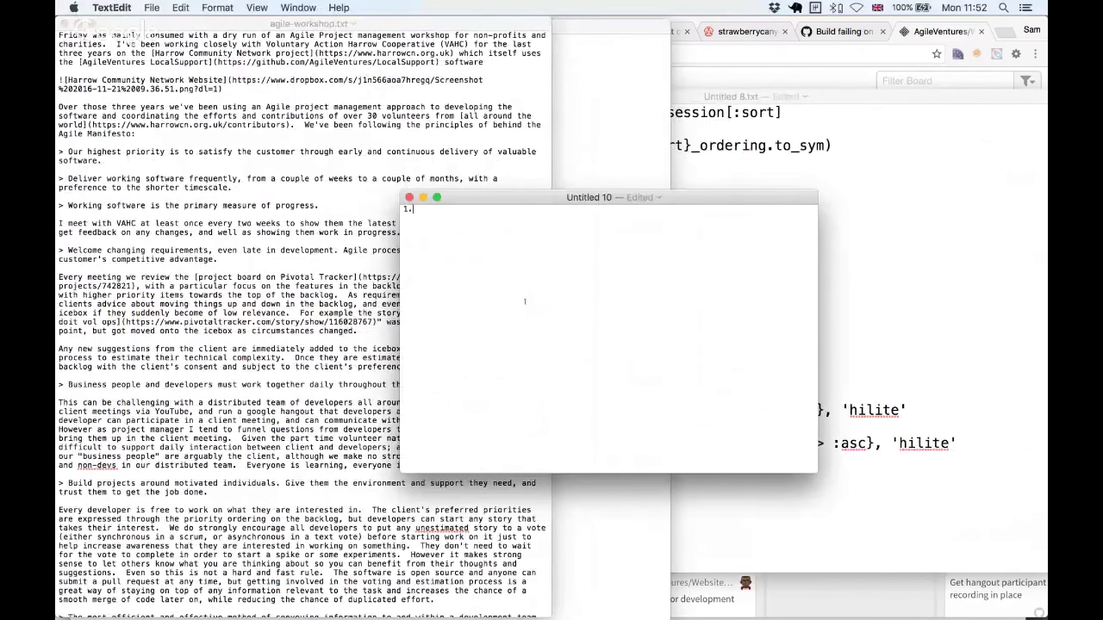
key("super+plus")
key("super+plus")
key("super+plus")
key("super+plus")
key("super+plus")
key("super+plus")
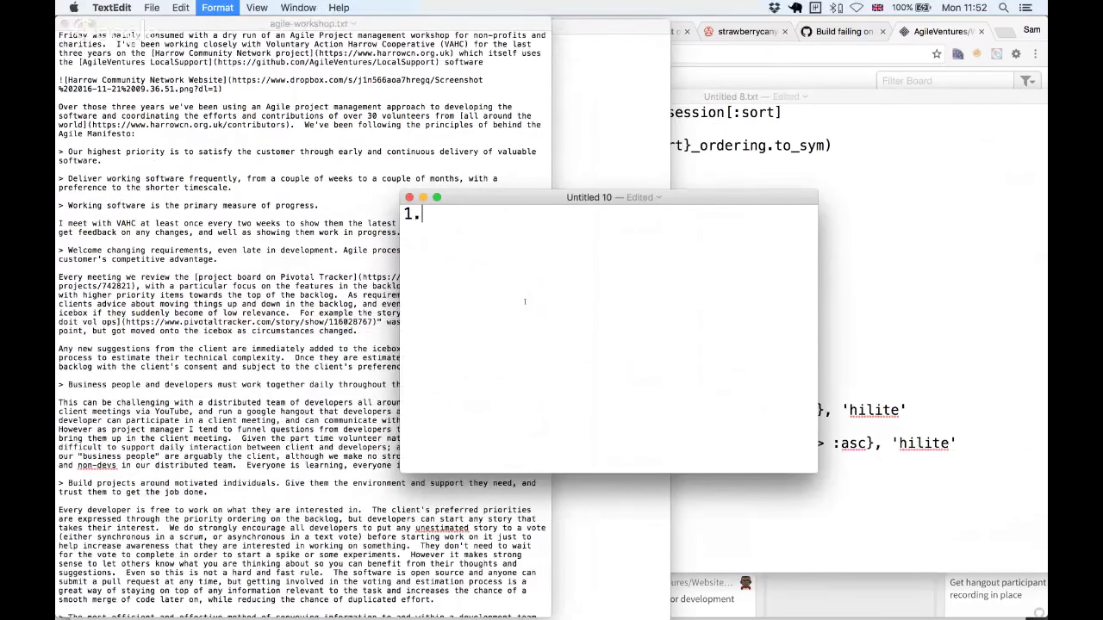
key("super+plus")
type("insall")
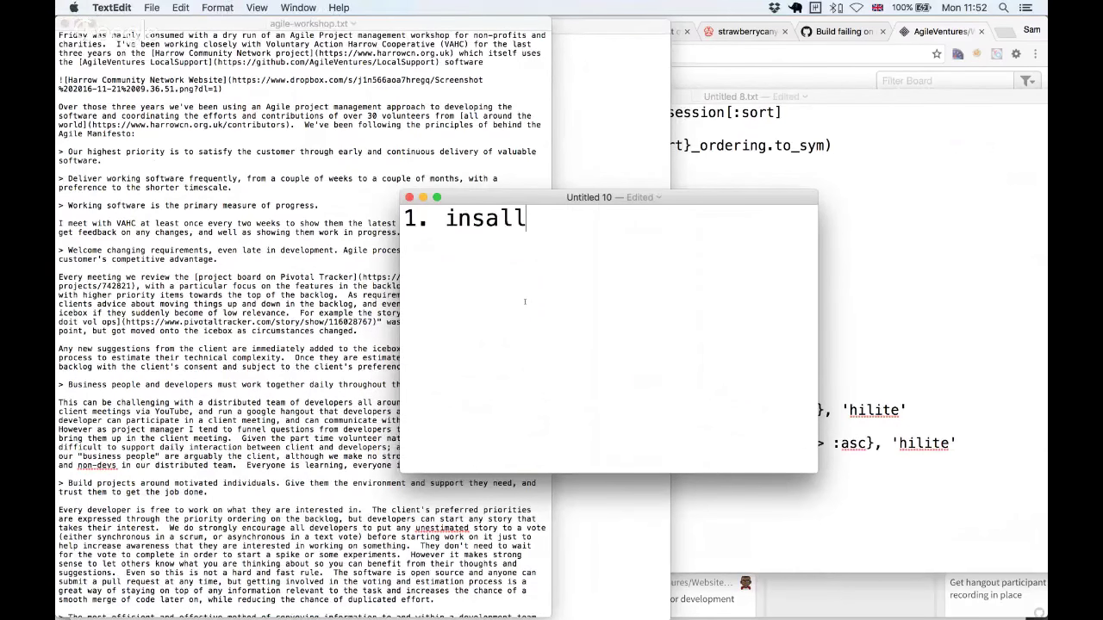
key("BackSpace")
key("BackSpace")
key("BackSpace")
type("tall")
key("Return")
type("2. get tests p")
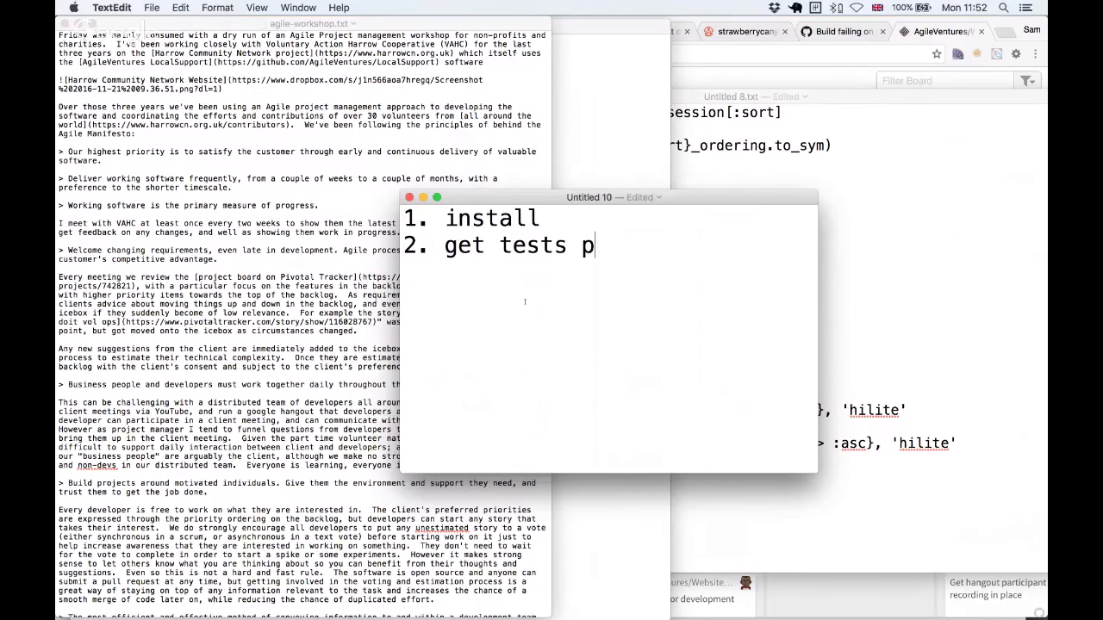
type("assing")
key("Return")
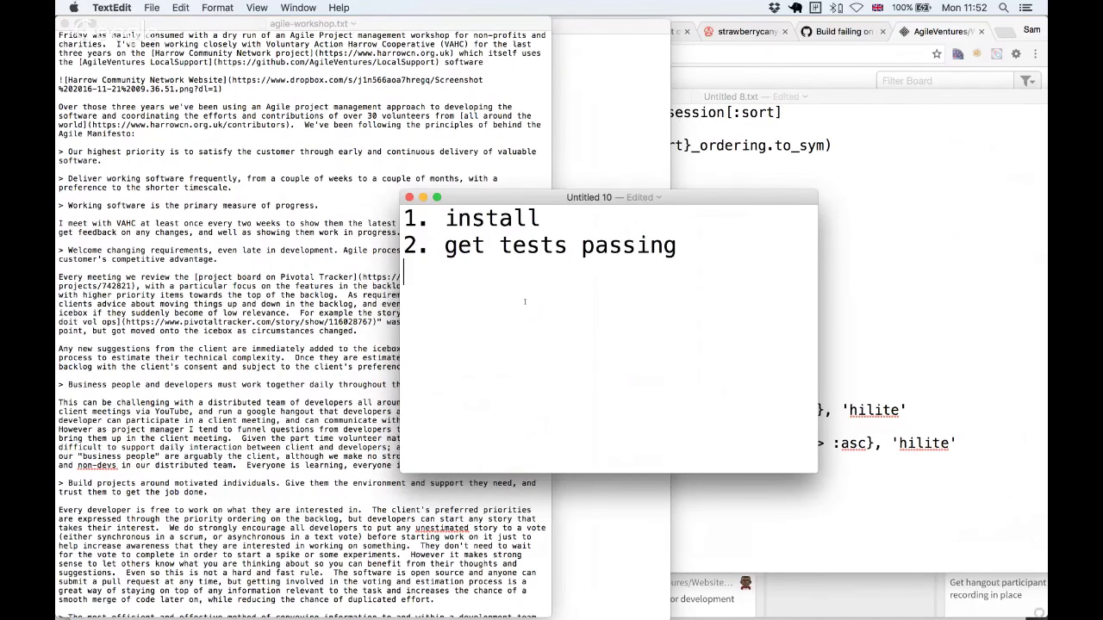
type("3. check runs ")
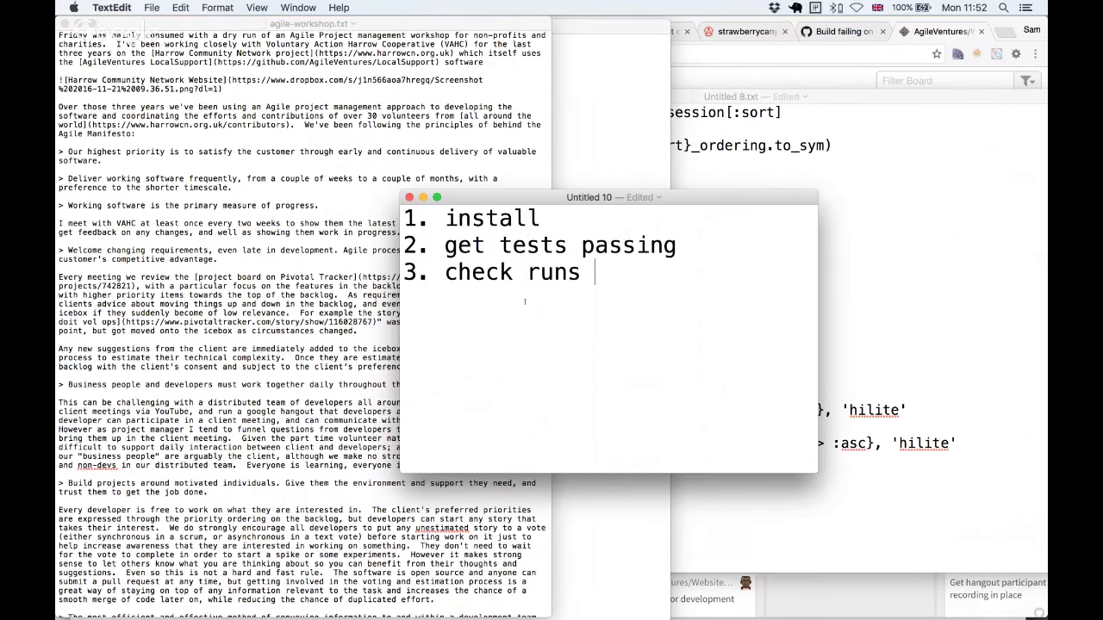
type("manually locally")
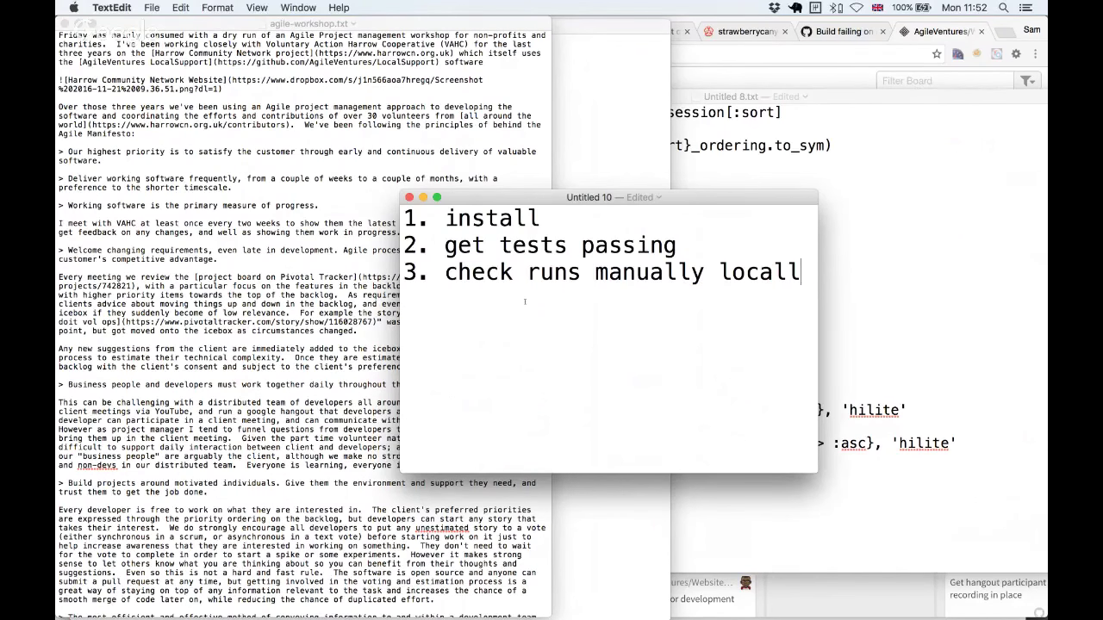
- Add step 4 '(optional) deploy to remote' and save the note
key("Return")
type("4. (opt)")
key("Left")
type("optional")
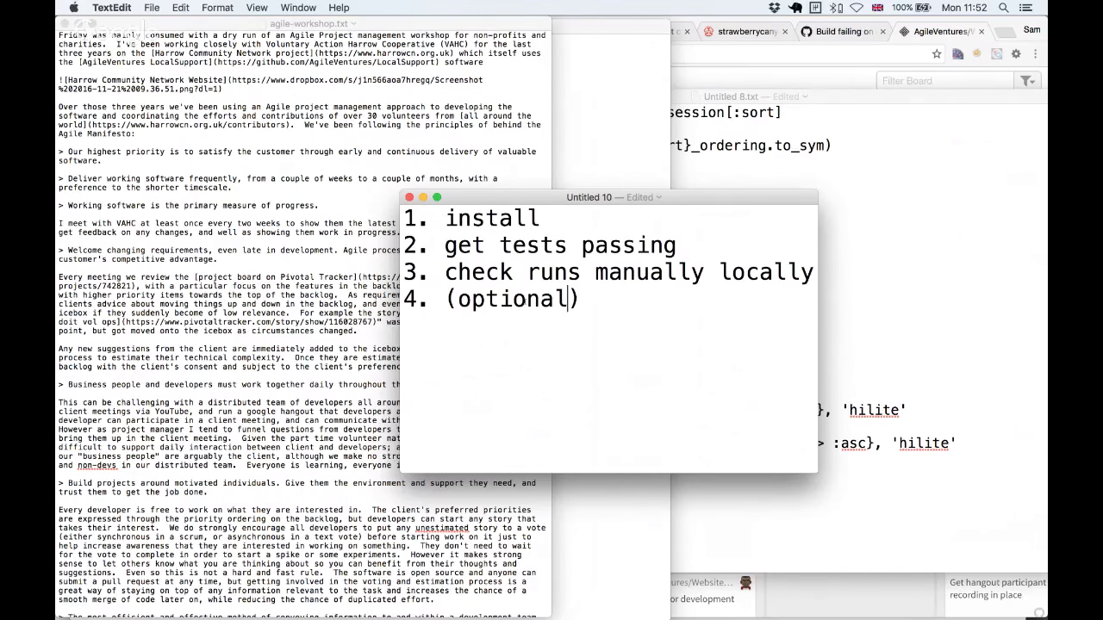
key("Right")
type("reply to")
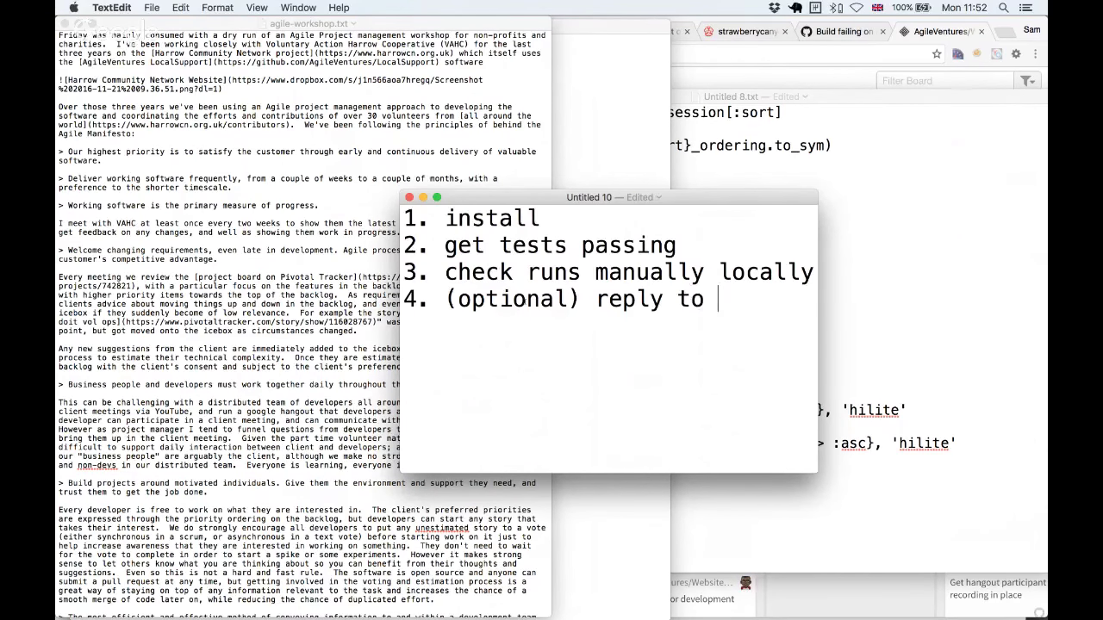
key("BackSpace")
key("BackSpace")
key("BackSpace")
key("BackSpace")
key("BackSpace")
key("BackSpace")
key("BackSpace")
key("BackSpace")
type("deply")
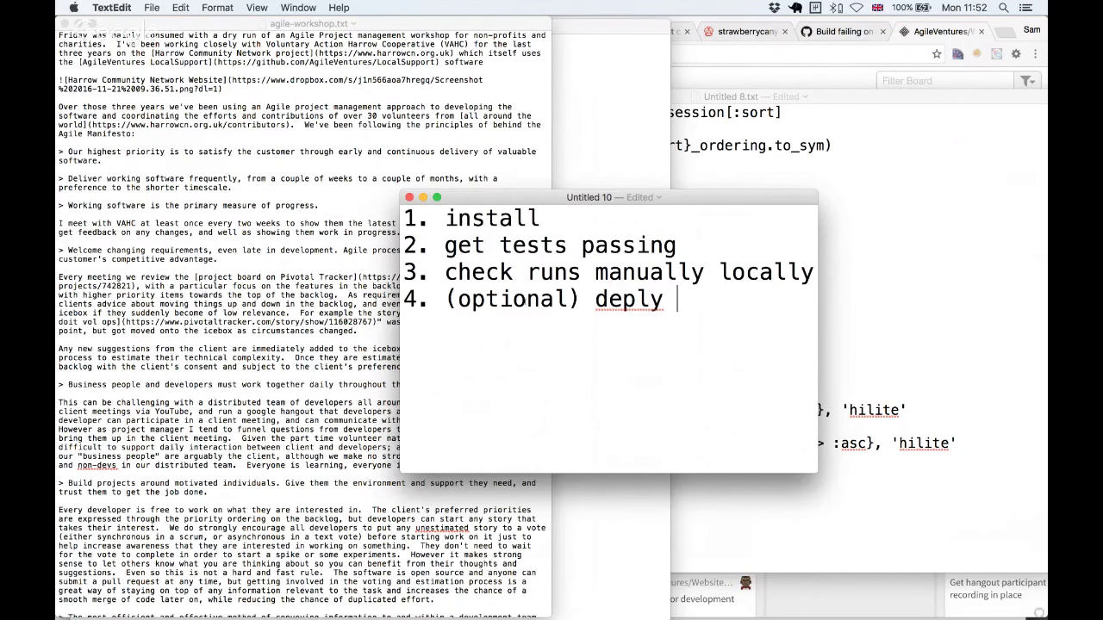
key("BackSpace")
type("oy to remote")
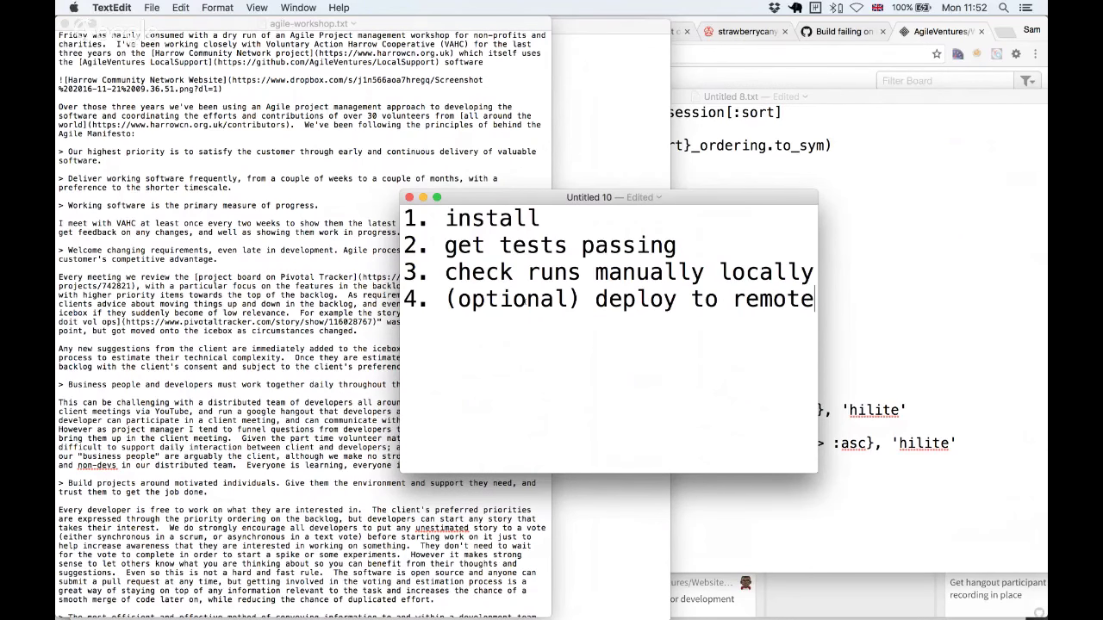
key("super+s")
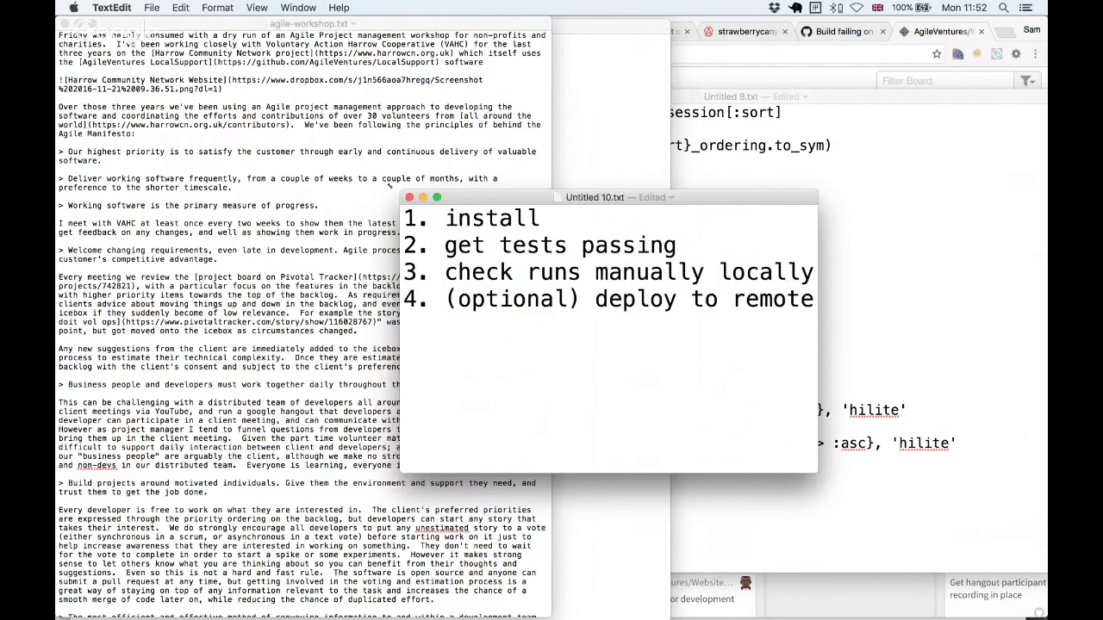
- Enlarge the note window and add step 5 'review open PRs (and project board)'
left_click_drag(389, 187, 226, 155)
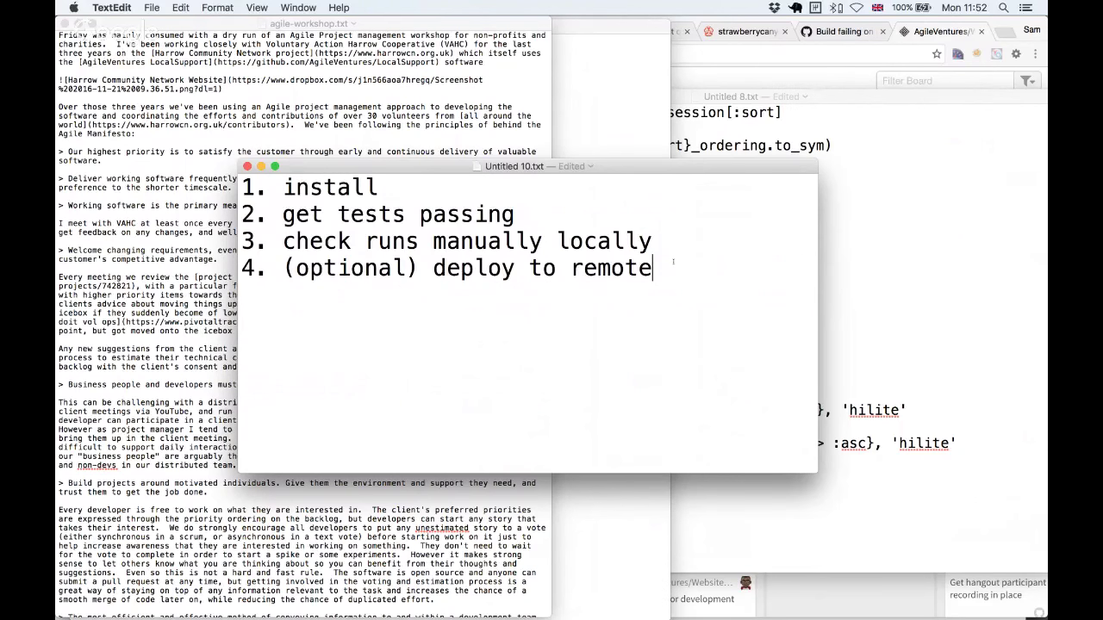
key("Return")
type("5. revide o")
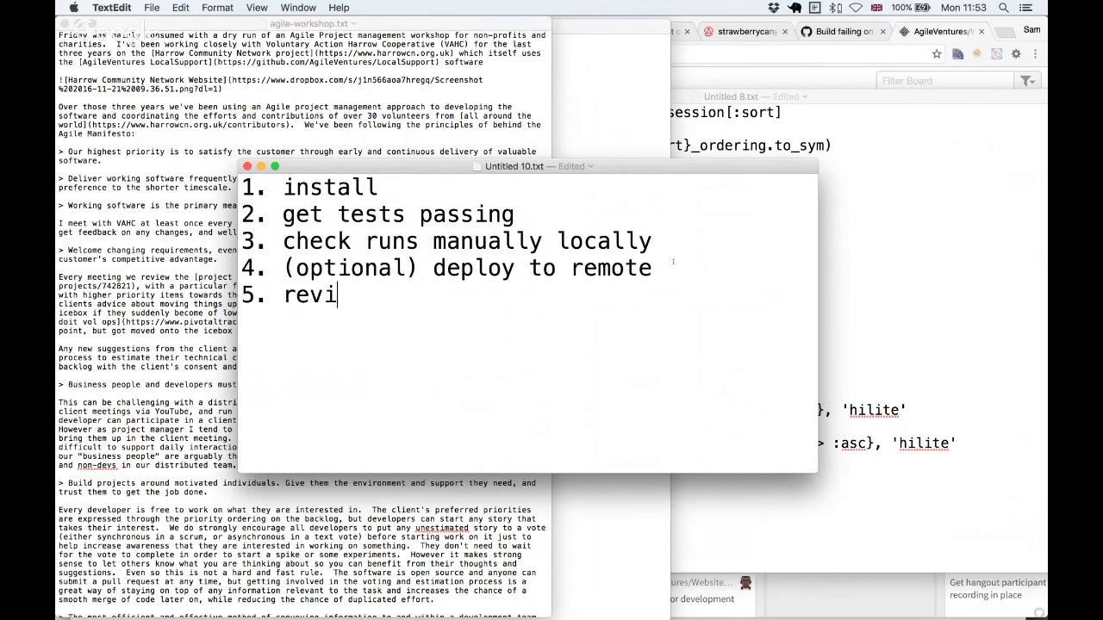
key("BackSpace")
key("BackSpace")
key("BackSpace")
key("BackSpace")
type("ew open PRS")
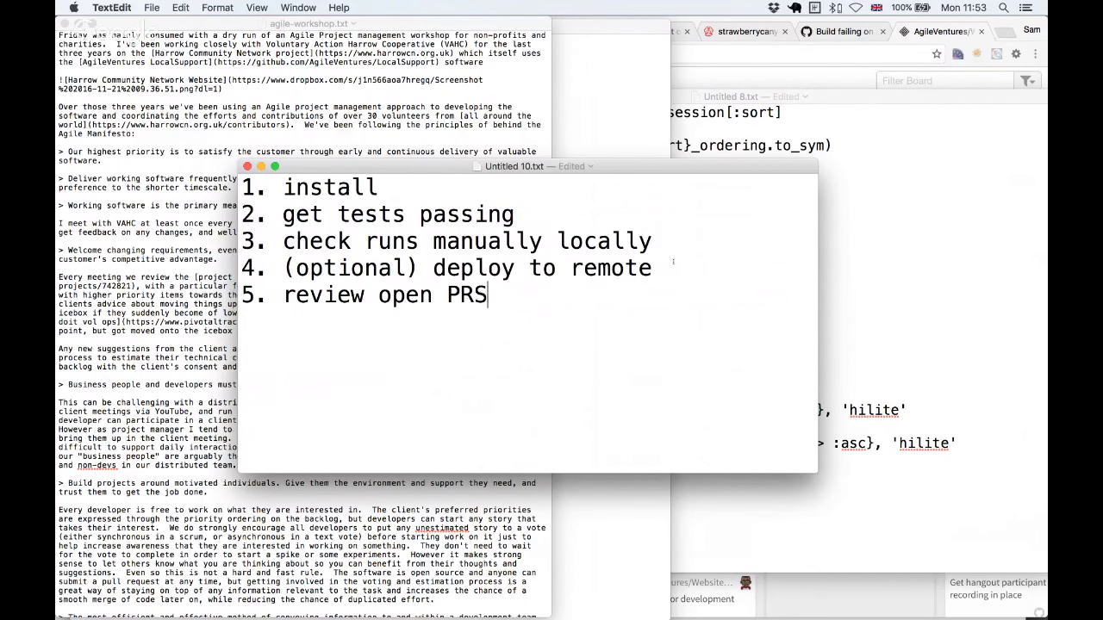
key("BackSpace")
type("s")
key("super+Tab")
key("super+shift+Tab")
type("()")
key("Left")
type("and ")
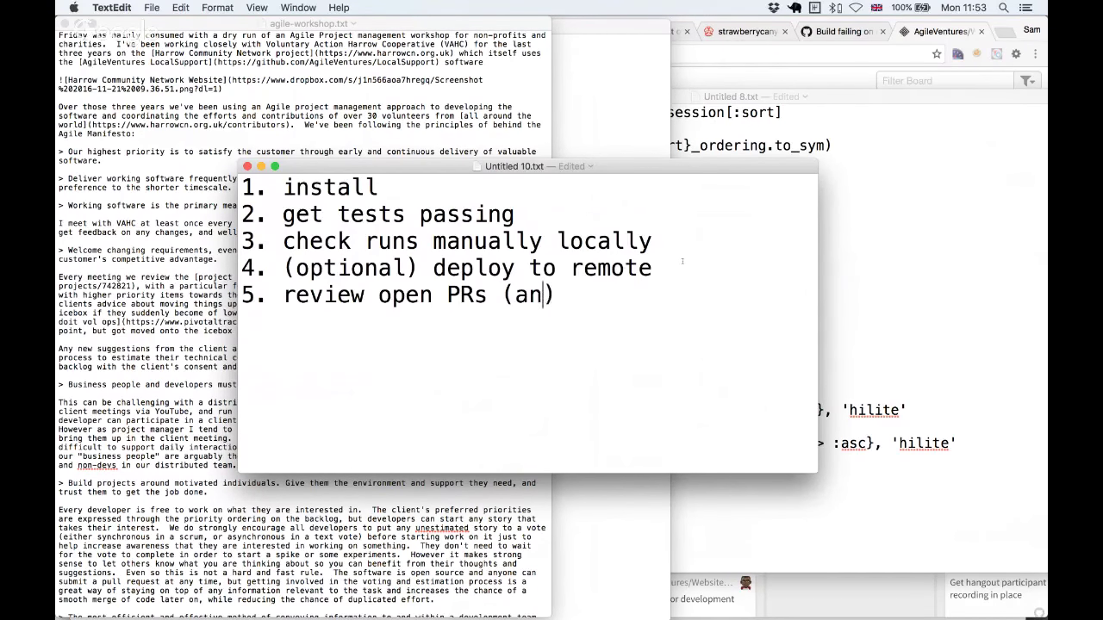
type("project boa")
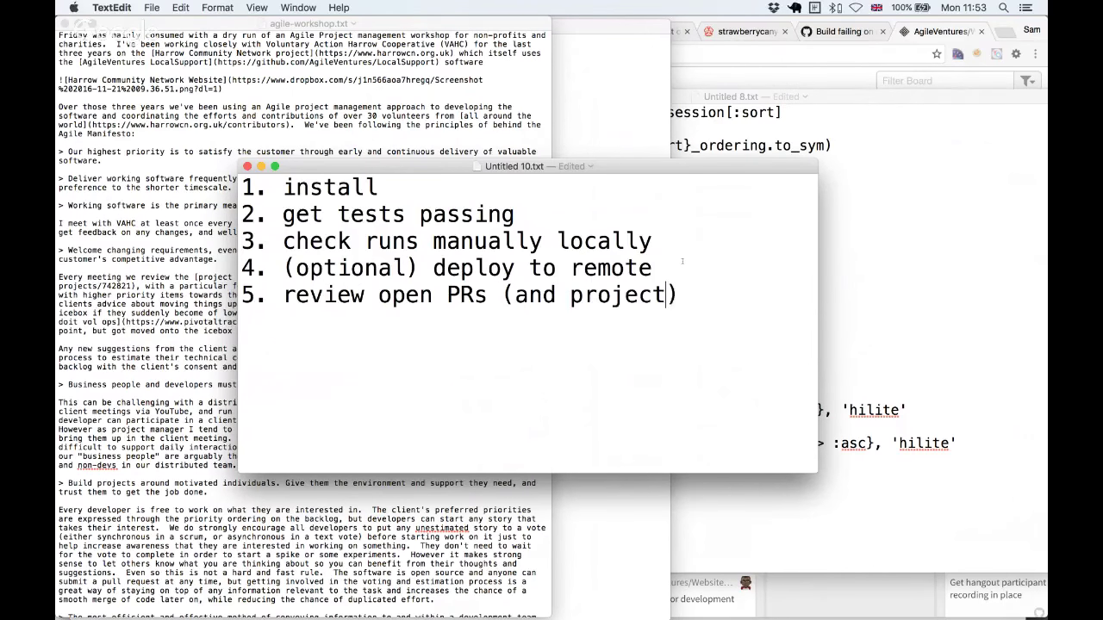
type("rd")
key("super+Tab")
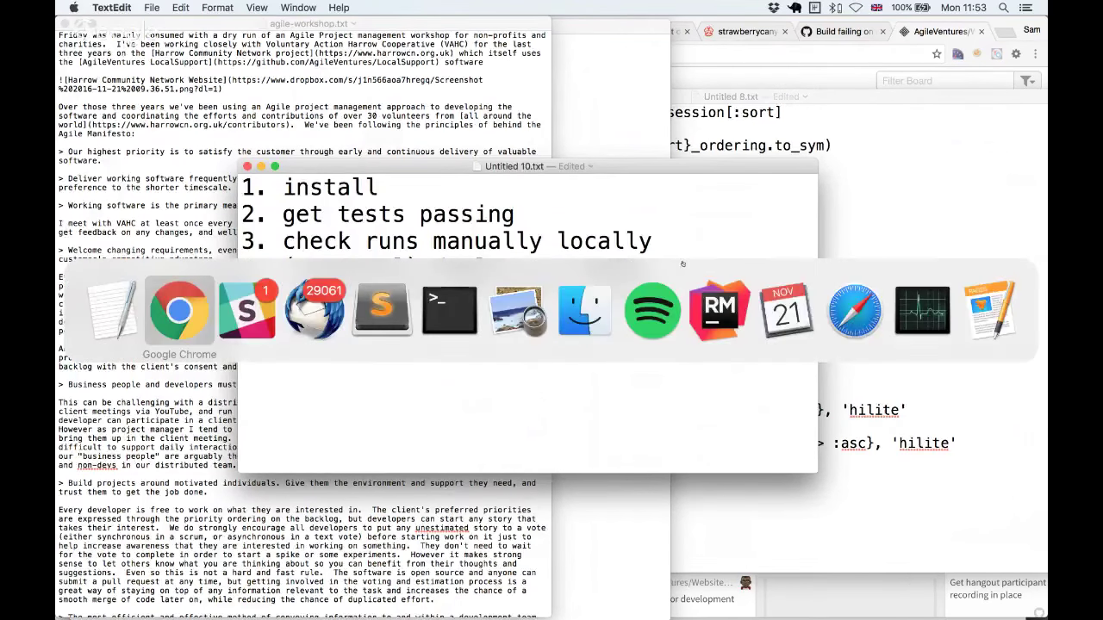
- Navigate from the build-failing issue to the agileventures/websiteone repository's pull requests
left_click(838, 32)
left_click_drag(328, 54, 464, 53)
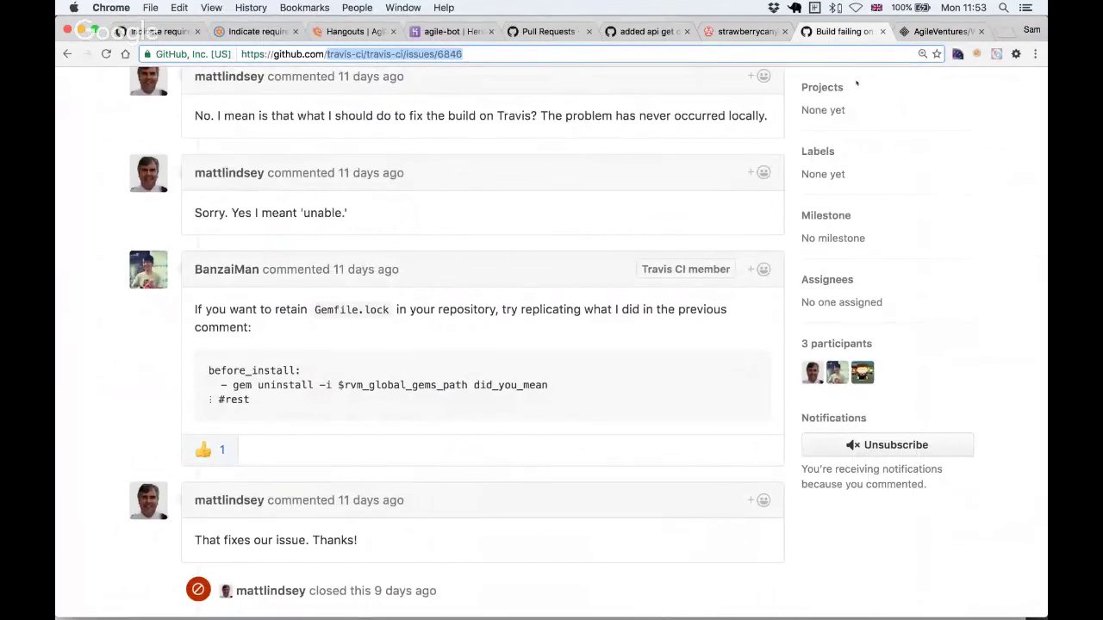
type("agileventures/websiteone")
key("Return")
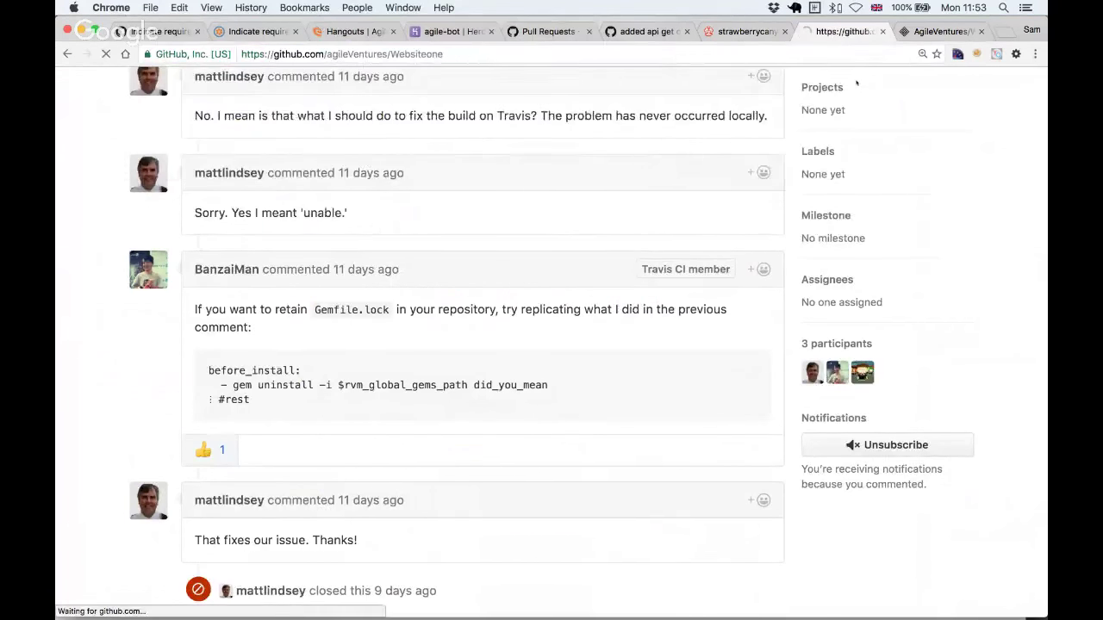
left_click(349, 185)
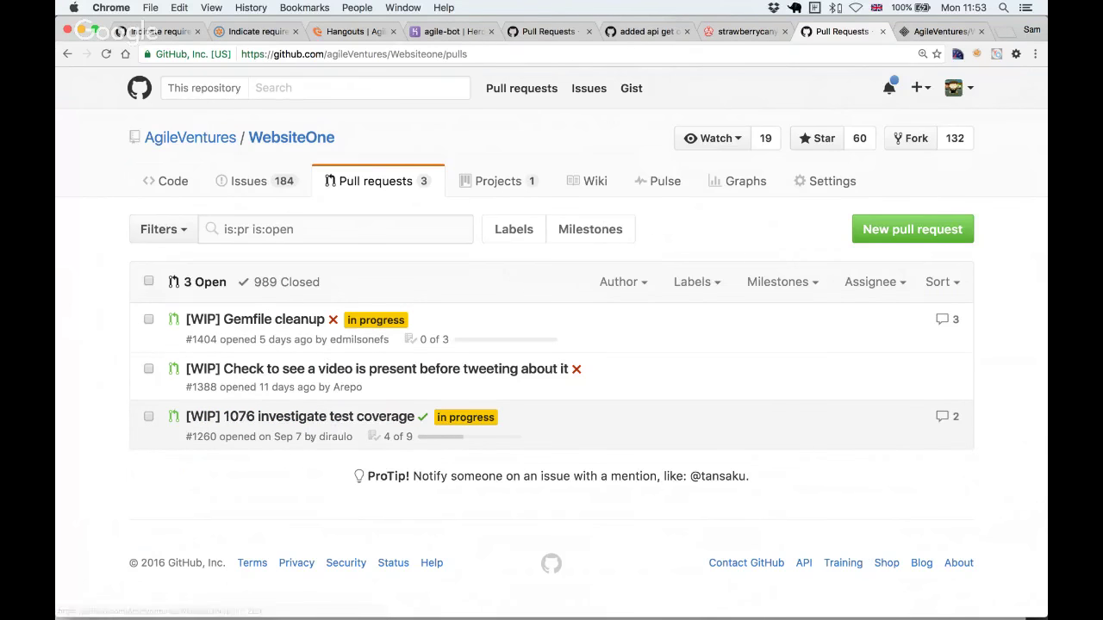
- Look through the investigate test coverage pull request and return to the list
left_click(298, 417)
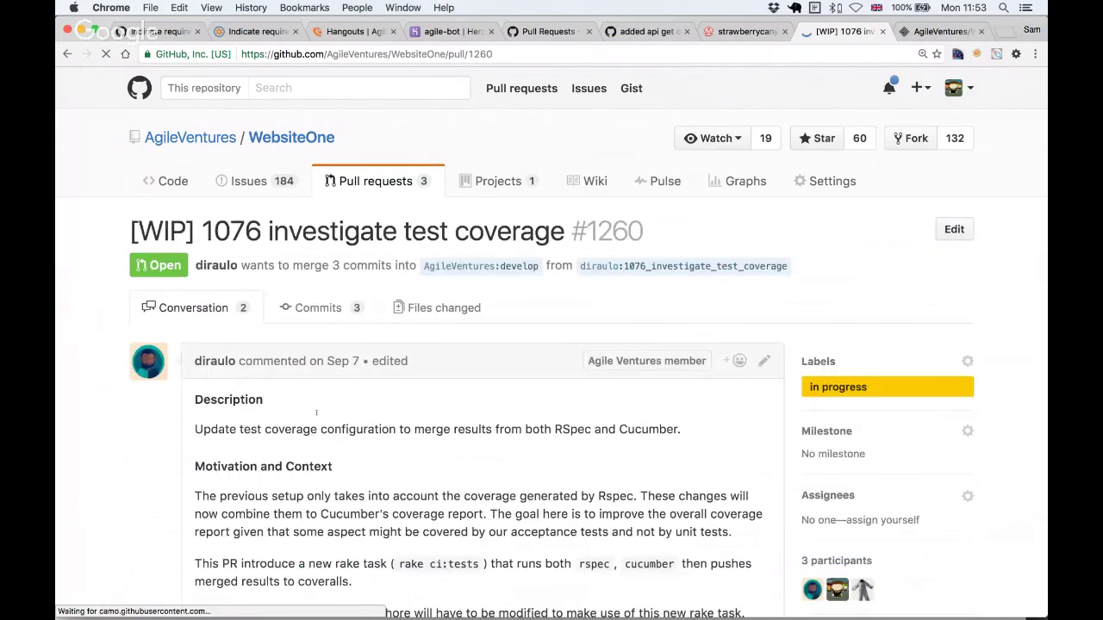
scroll(316, 413, "down", 5)
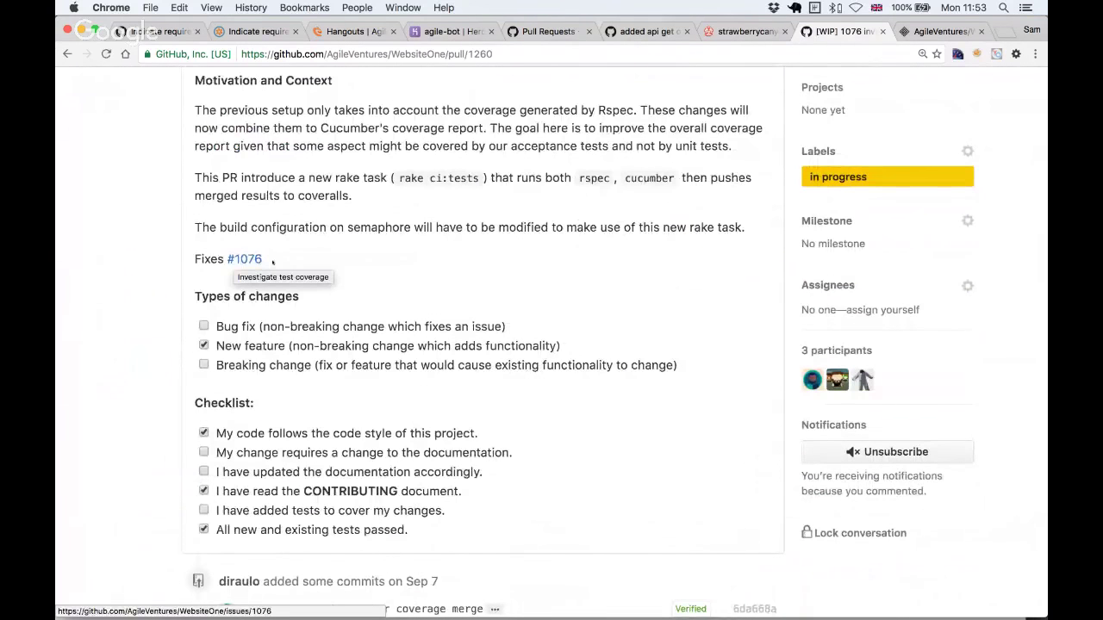
scroll(252, 258, "up", 2)
scroll(252, 259, "up", 2)
key("super+bracketleft")
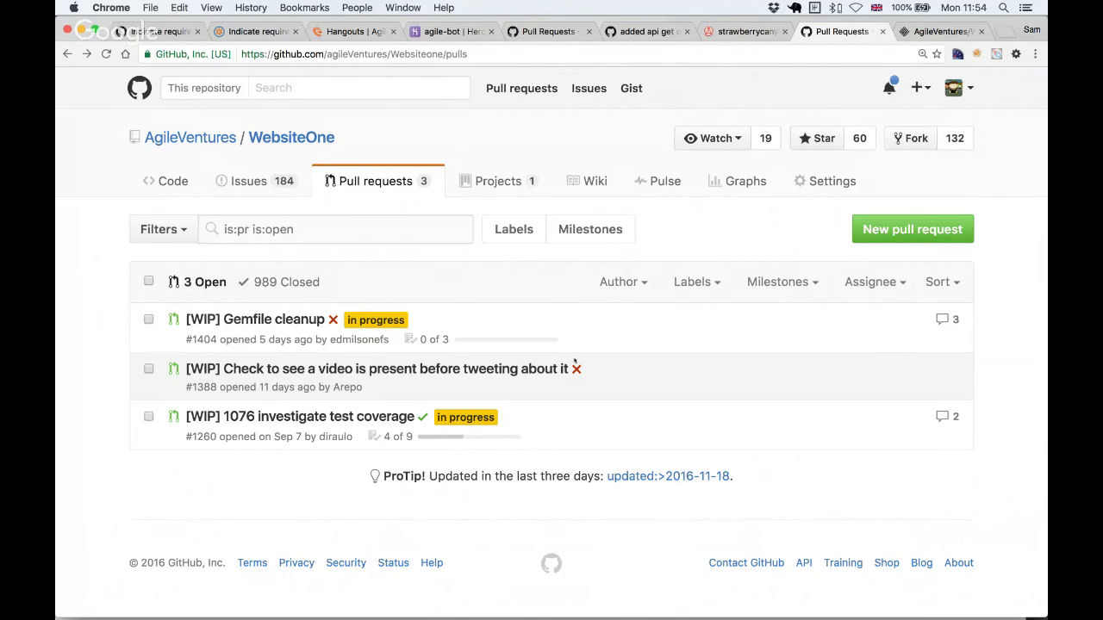
- Glance at the numbered list in TextEdit and come back to the pull requests
key("super+Tab")
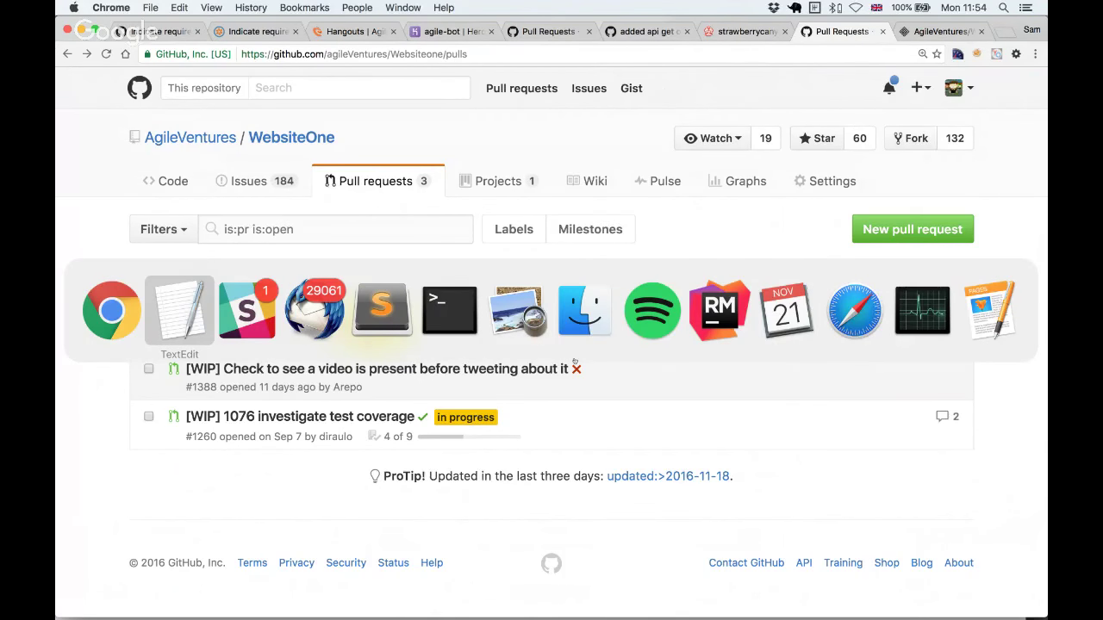
key("Escape")
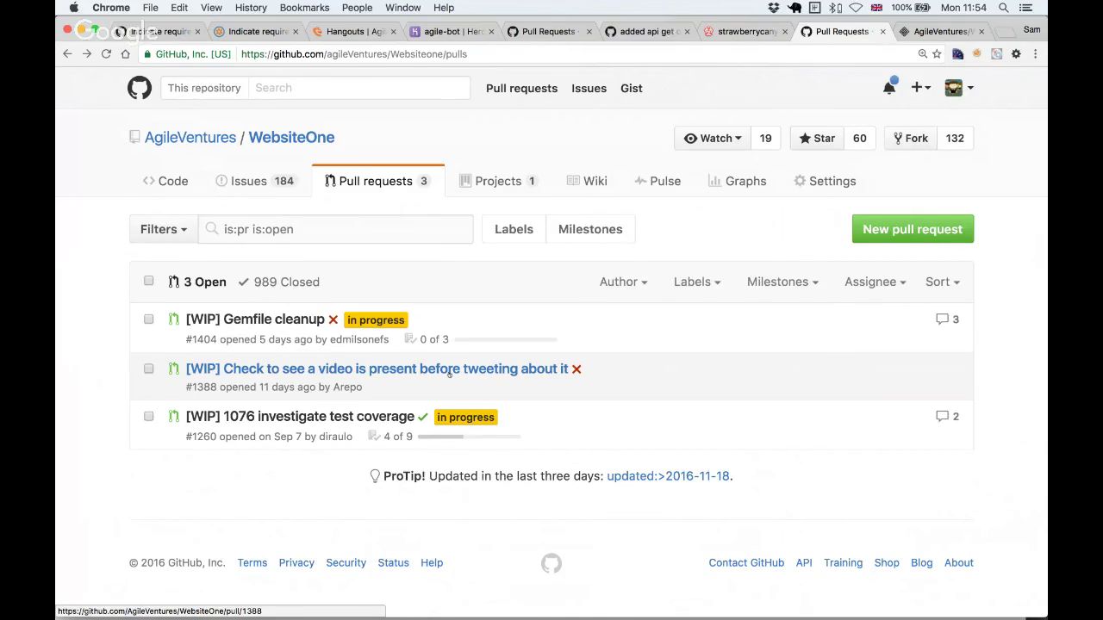
key("super+Tab")
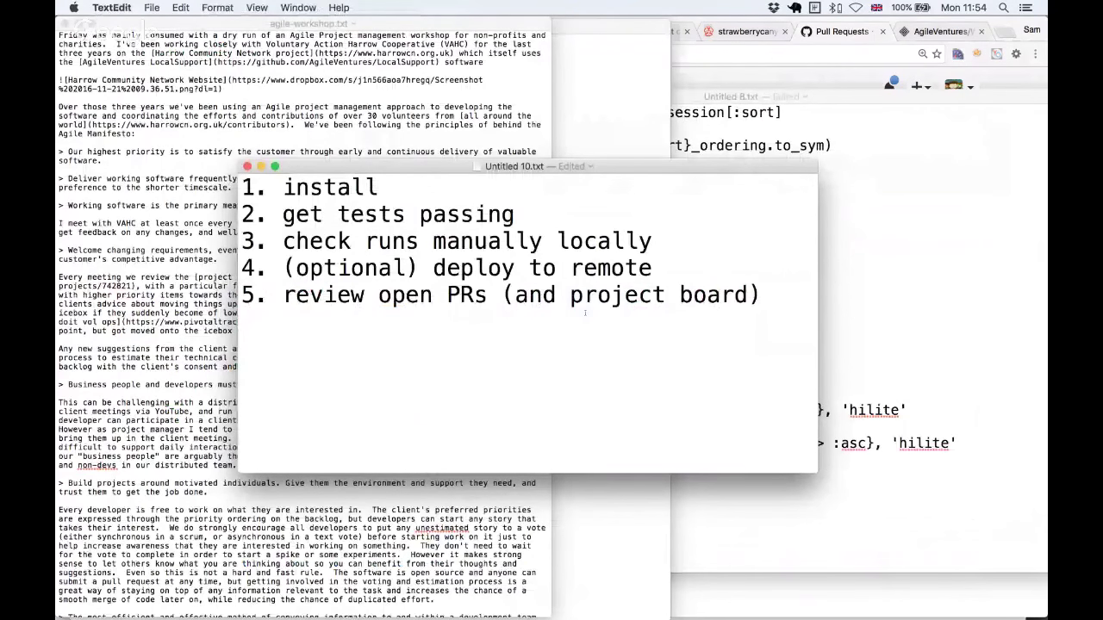
key("super+Tab")
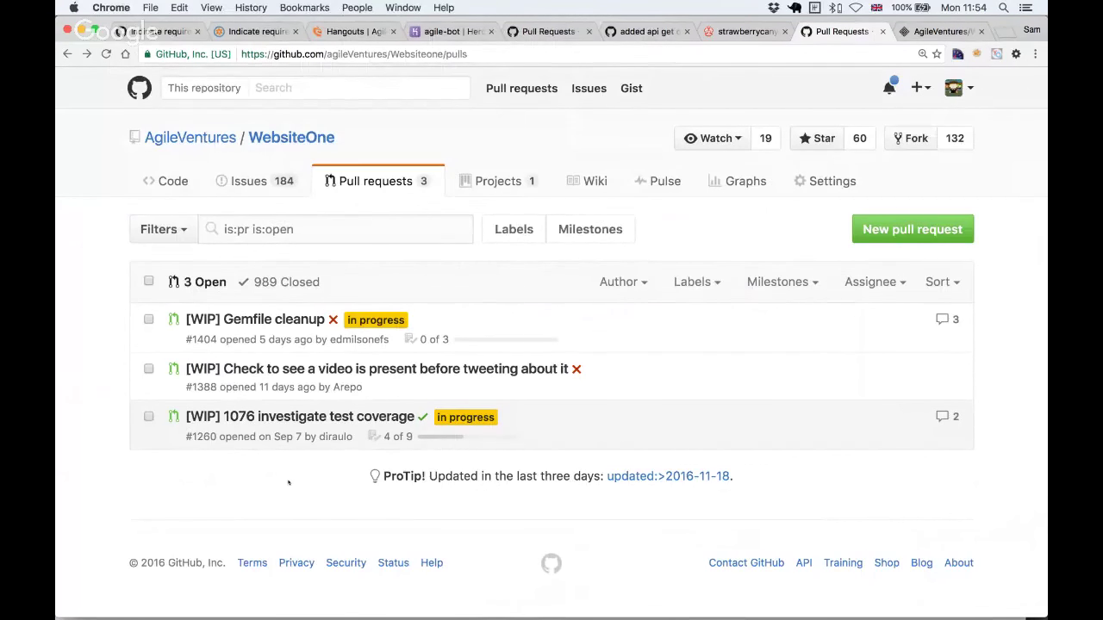
- Append '- leave comments or collaborate if interested' to step 5 and begin a new line
key("super+Tab")
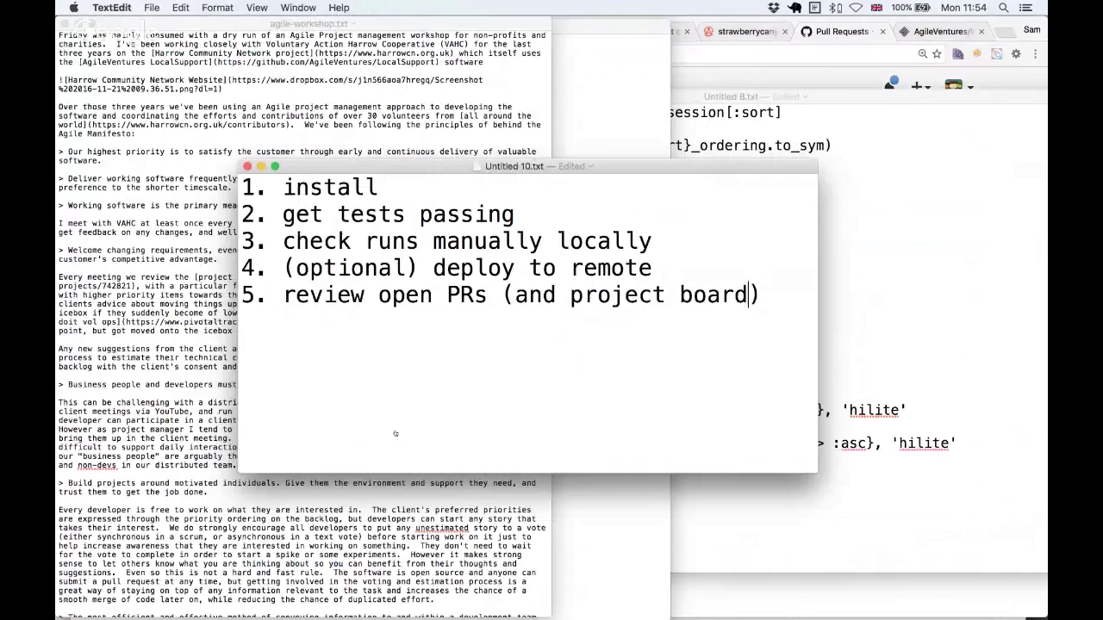
key("Right")
type("- leave comments o")
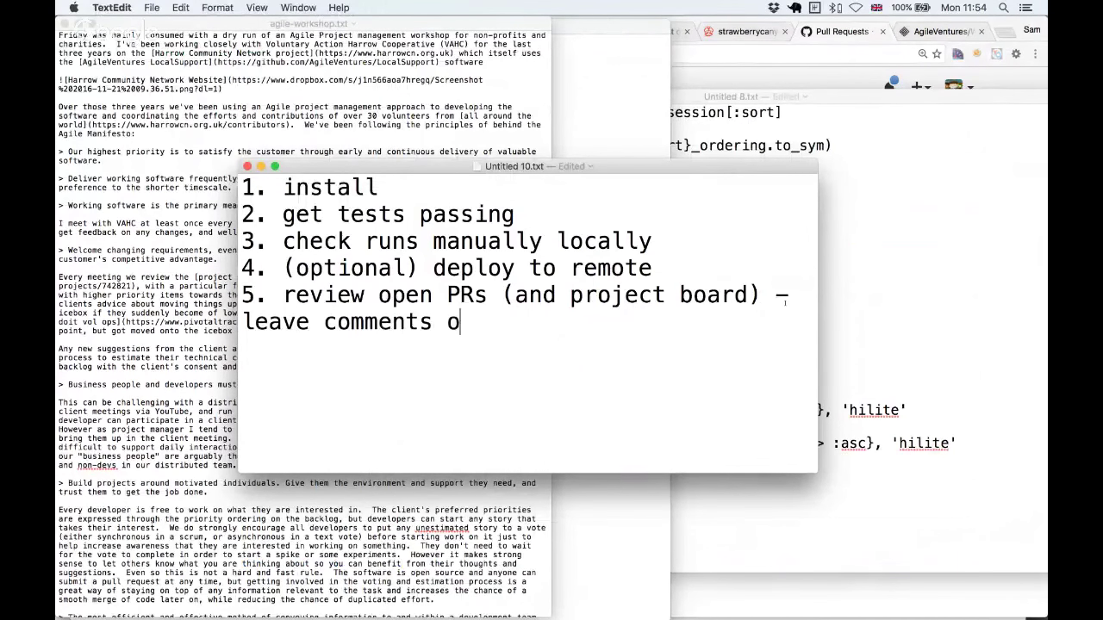
type("r collabroat")
key("BackSpace")
key("BackSpace")
key("BackSpace")
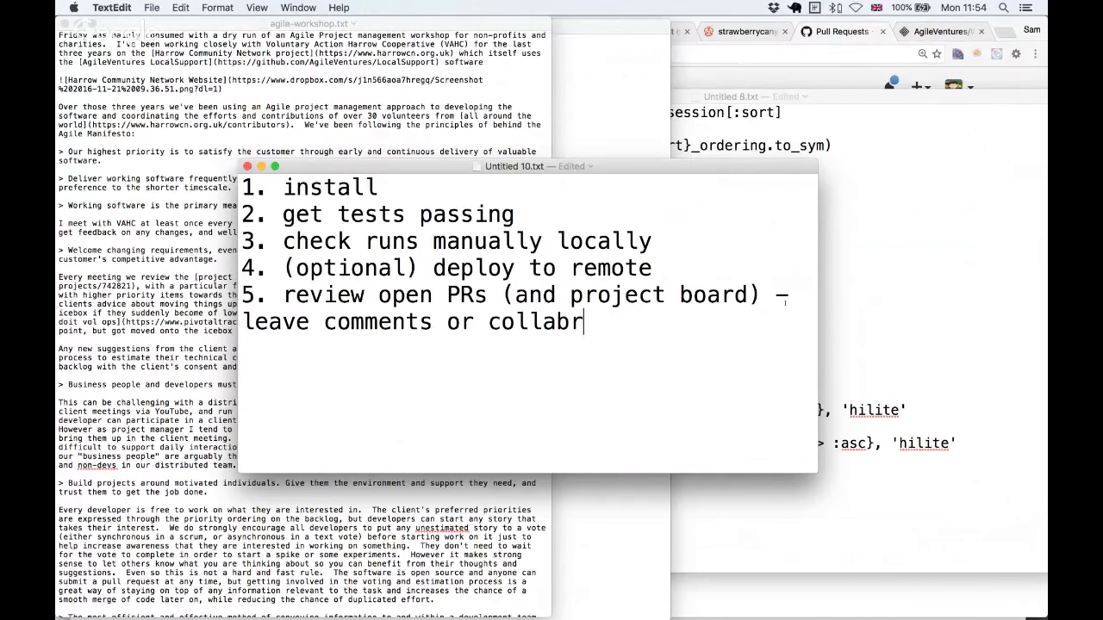
type("orate if interested")
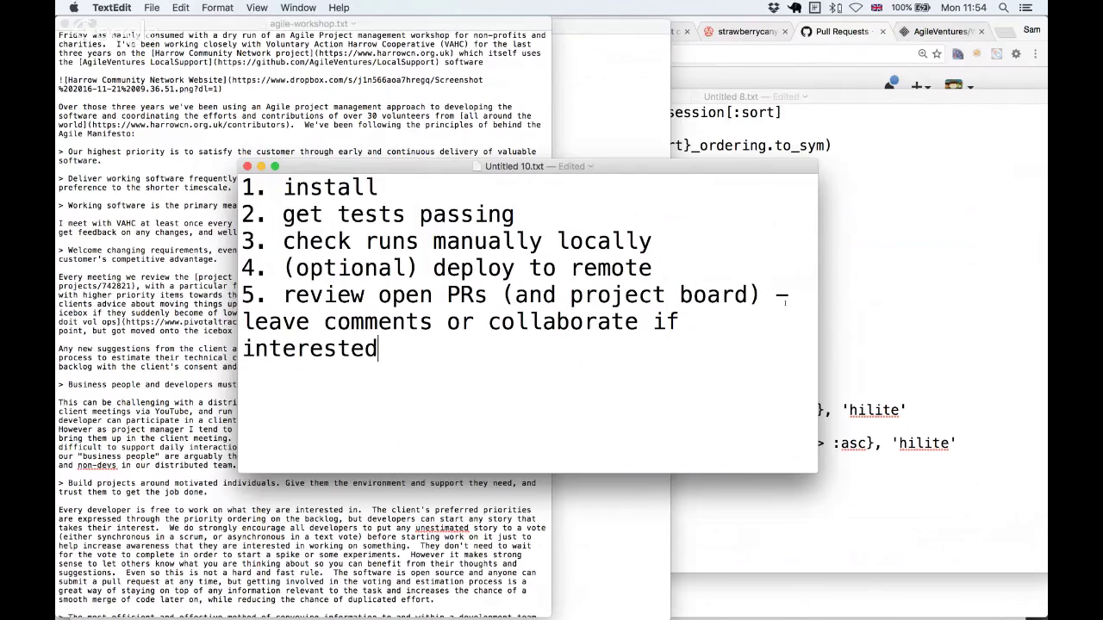
type("6.")
key("BackSpace")
key("BackSpace")
key("Return")
type("6.")
- Drag the waffle.io AgileVentures tab into its own window aligned with the screen top
key("super+Tab")
left_click(922, 31)
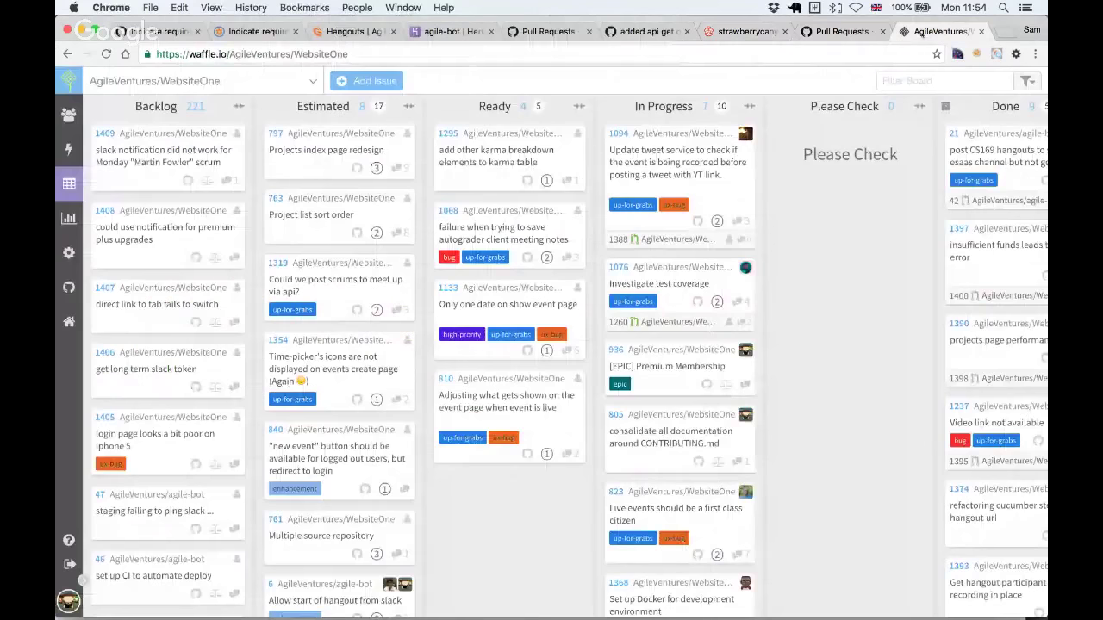
left_click_drag(922, 31, 164, 103)
left_click_drag(673, 111, 745, 57)
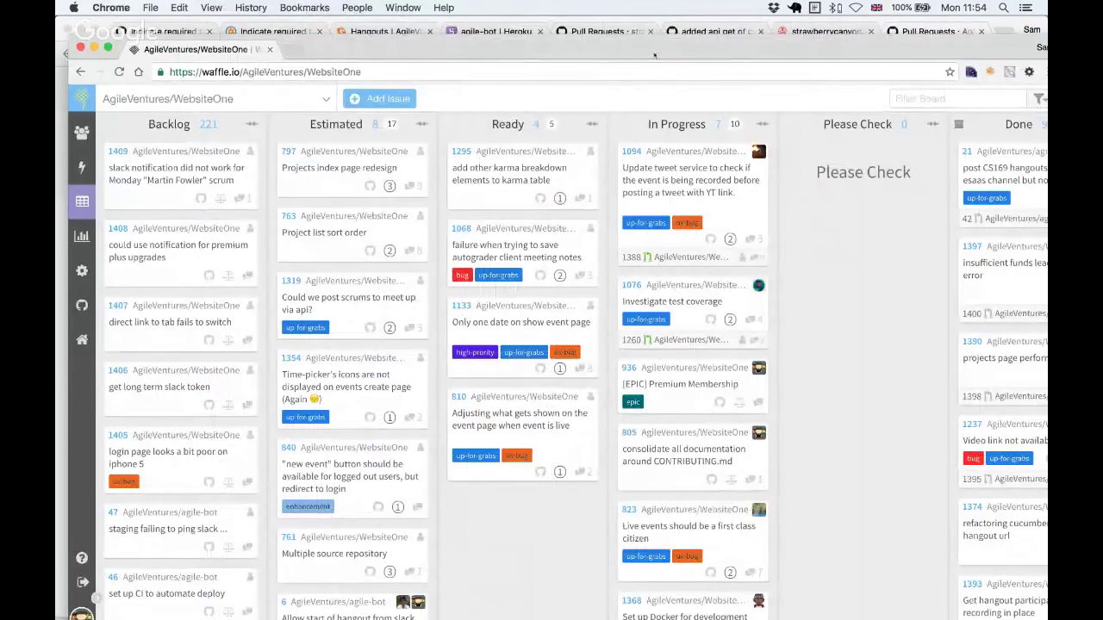
left_click_drag(654, 55, 648, 37)
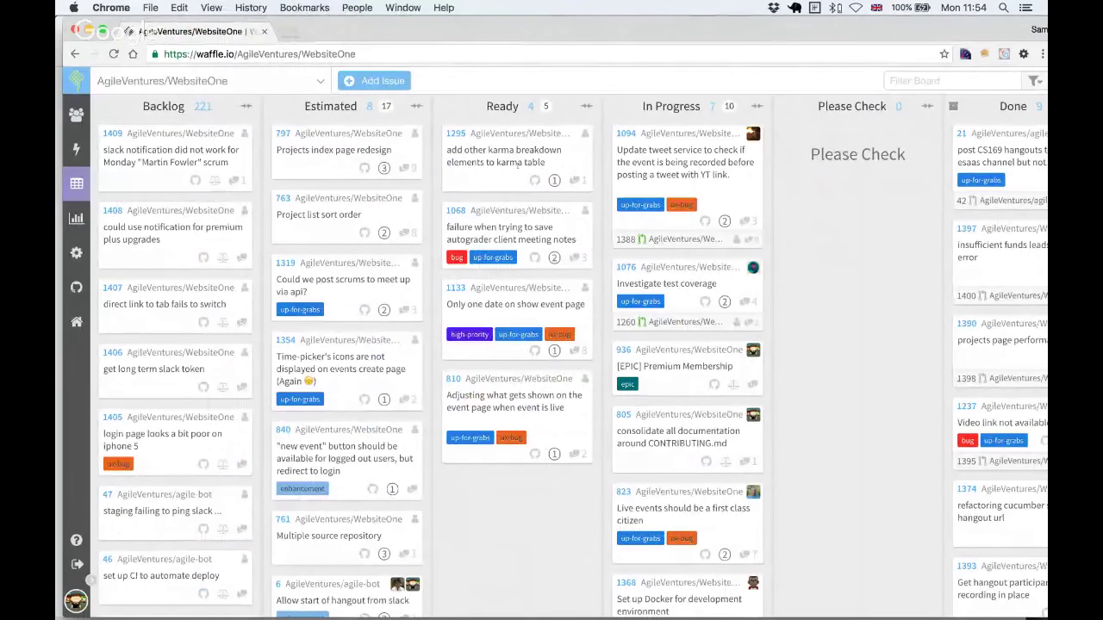
key("super+Tab")
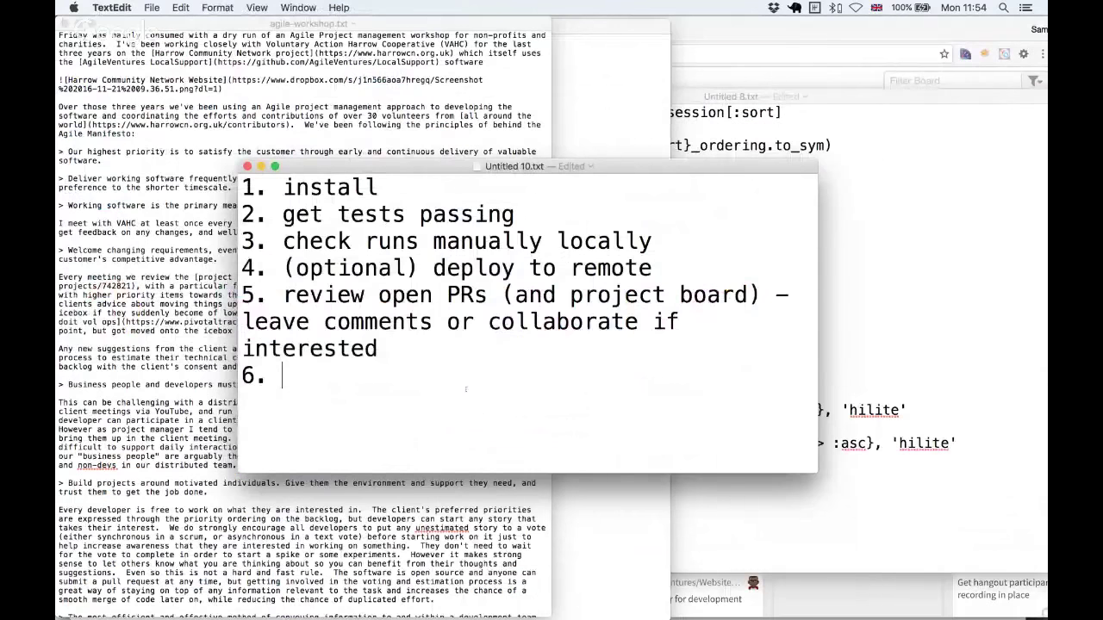
- Add the title WSO above the numbered list
key("super+Up")
key("Return")
key("Return")
key("Up")
key("Up")
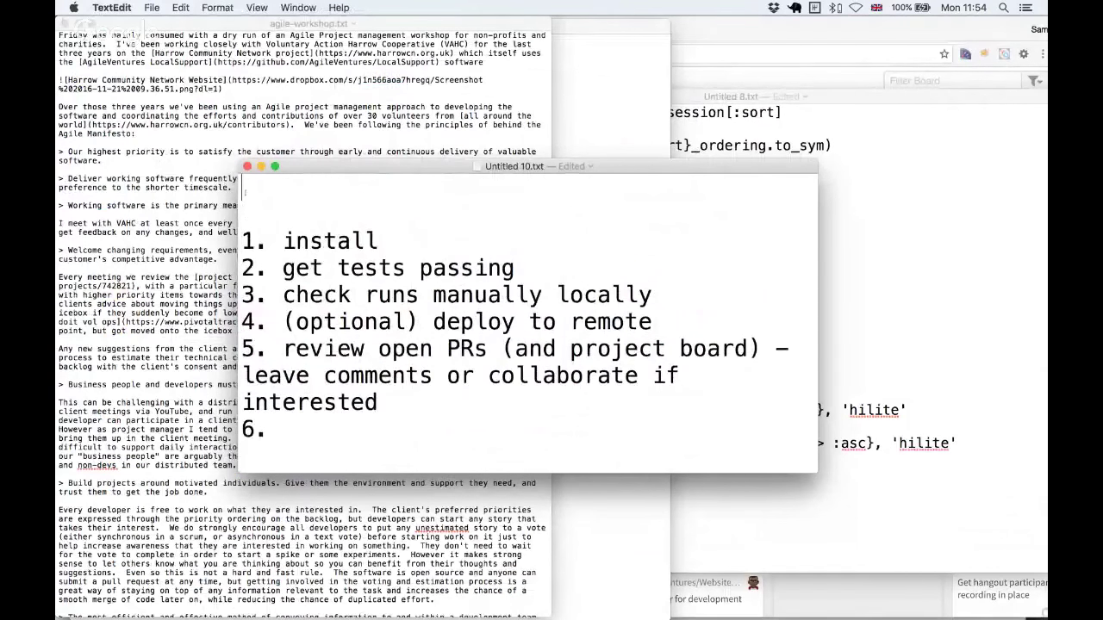
type("WSO")
- Write step 6 about looking at the Ready column and step 7 'move to estimated'
key("super+Down")
type("look through r")
type("eady")
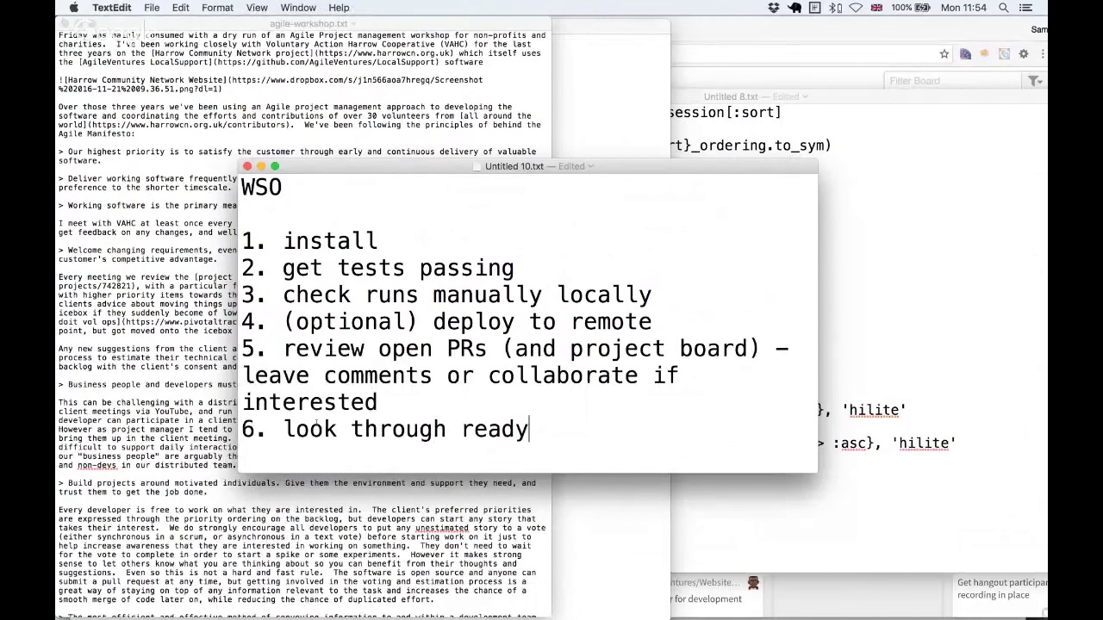
key("Return")
type("7. ")
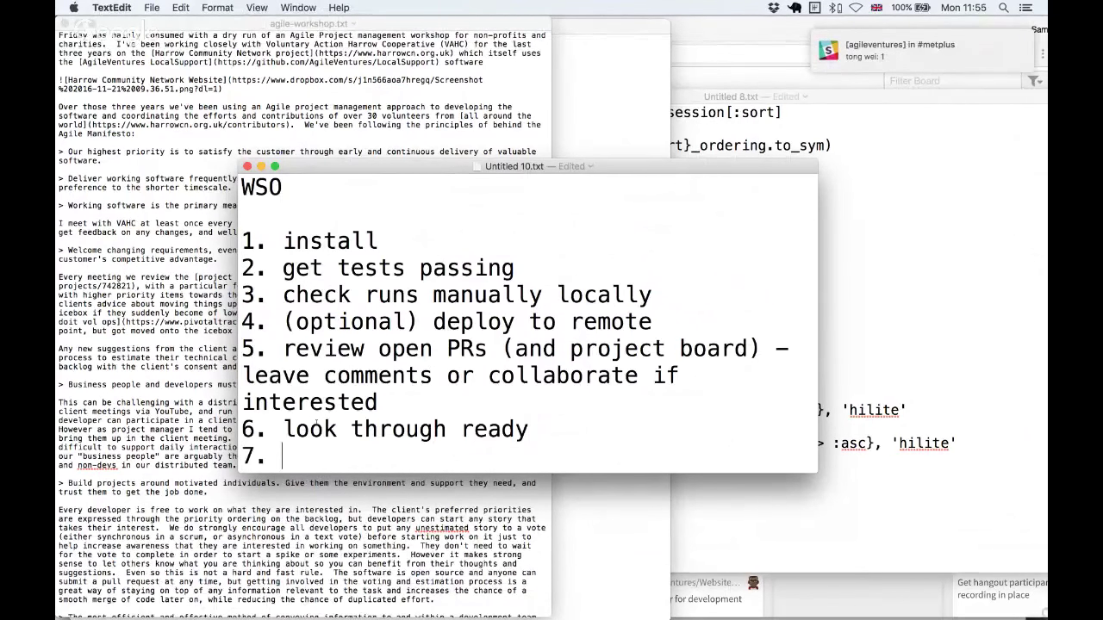
type("move to estiatem")
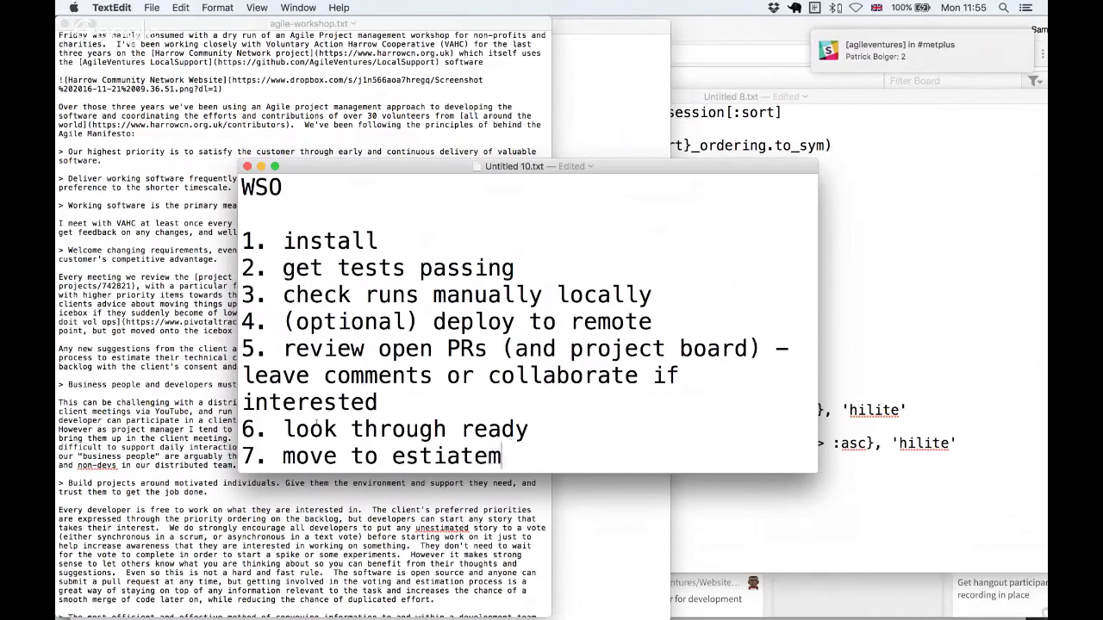
key("BackSpace")
key("BackSpace")
key("BackSpace")
type("mted")
key("BackSpace")
key("BackSpace")
key("BackSpace")
key("BackSpace")
type("mte")
key("BackSpace")
key("BackSpace")
key("BackSpace")
key("BackSpace")
type("mated")
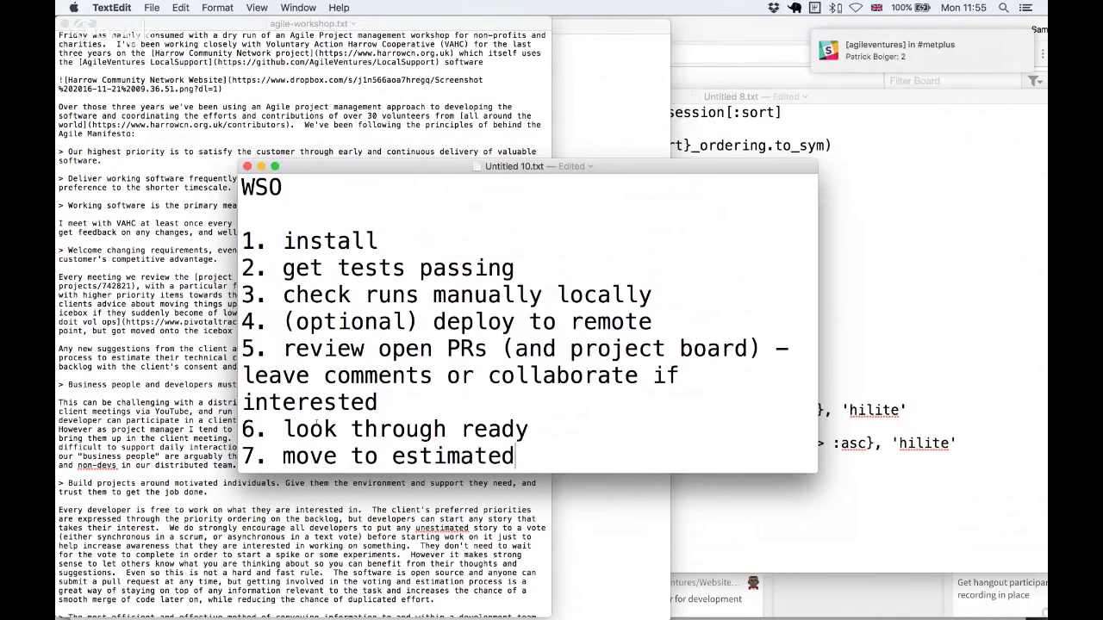
- Add step 8 'look at backlog – if there is an interesting ticket – get it voted on'
key("Return")
type("8. ")
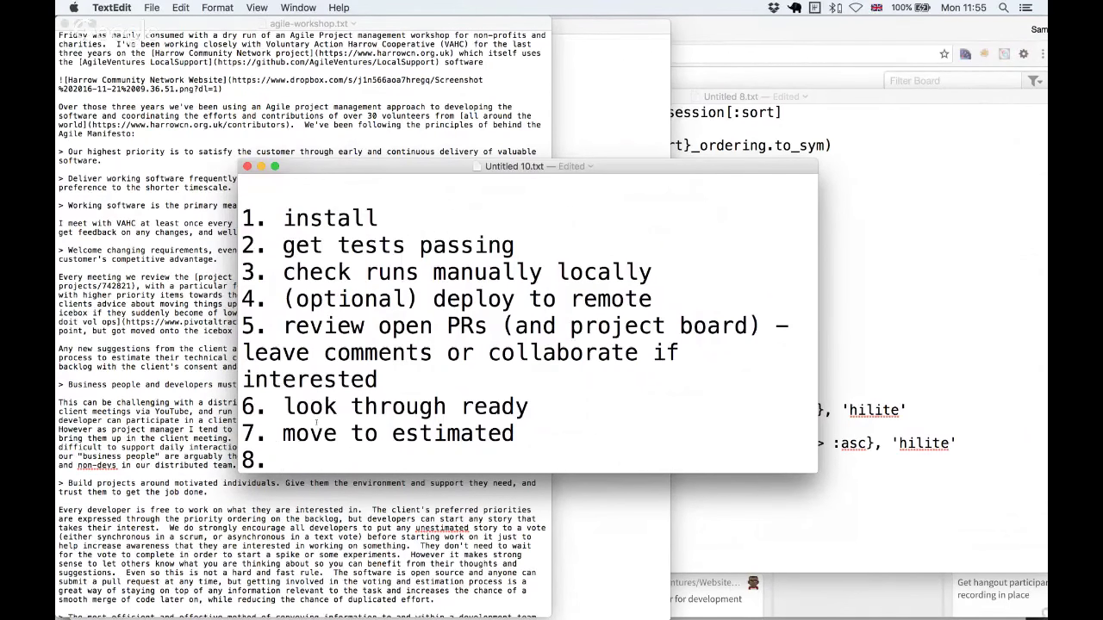
type("look at baclog")
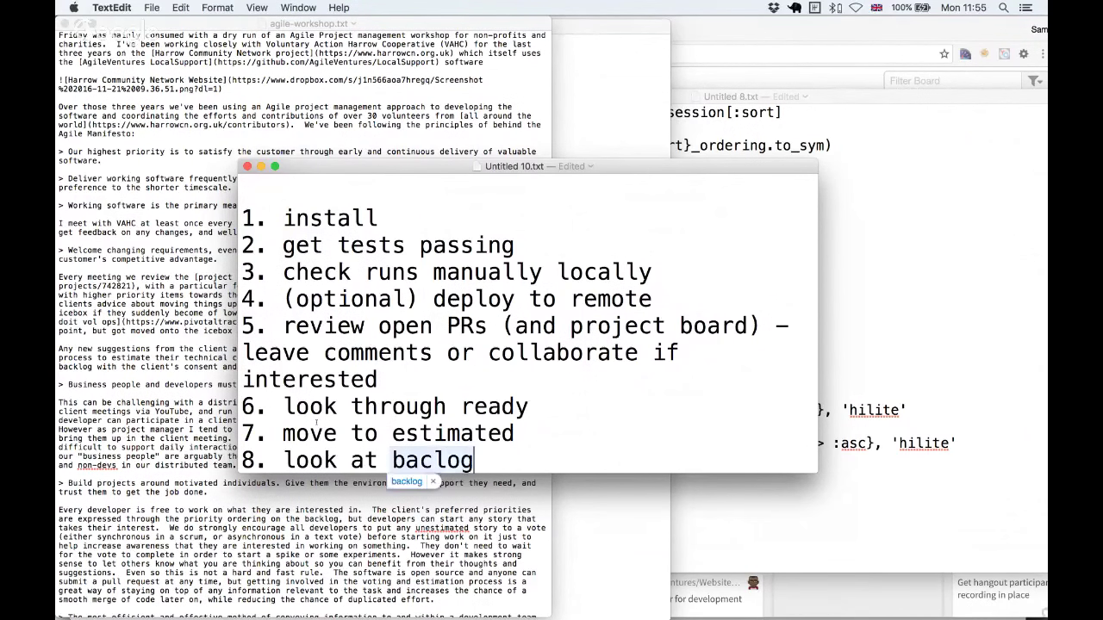
key("BackSpace")
key("BackSpace")
key("BackSpace")
type("klog – ")
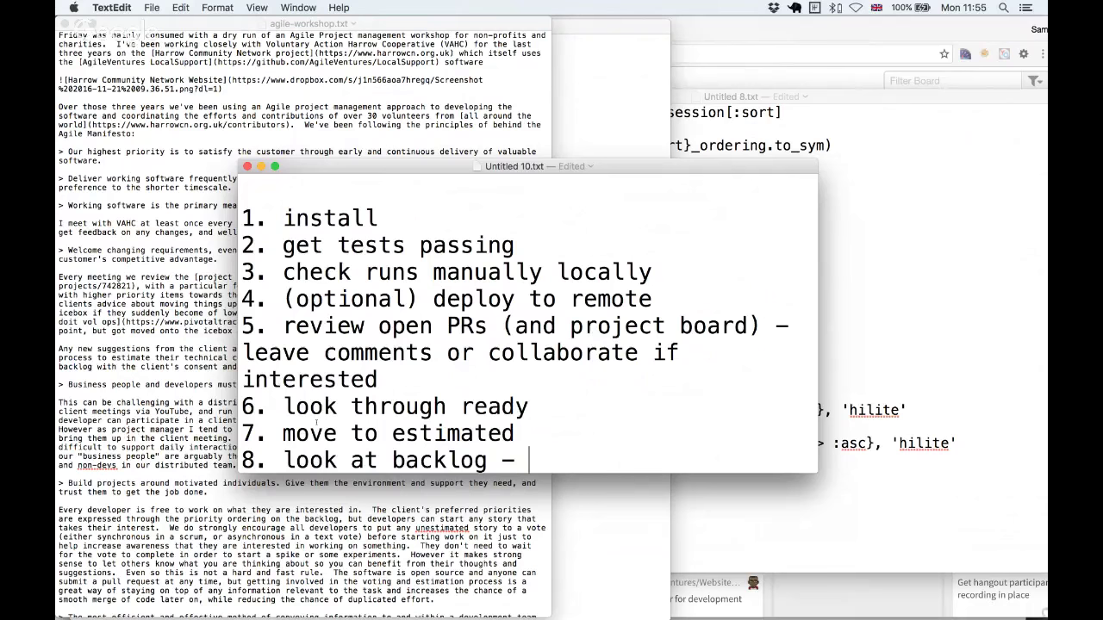
type("if there ")
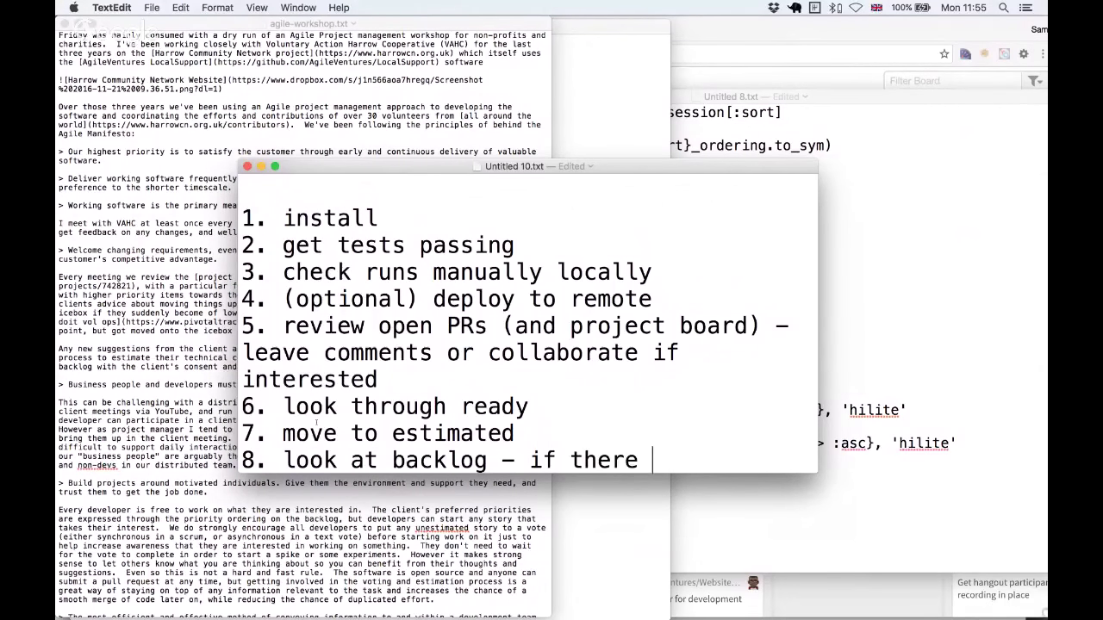
type("is an interesting ti")
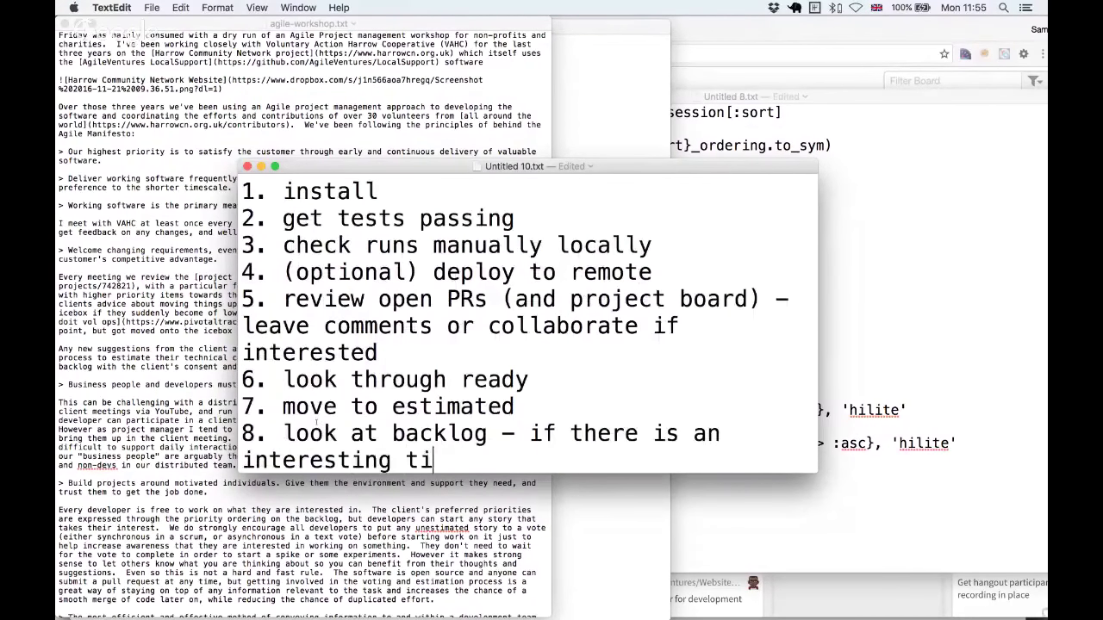
type("cket – get it")
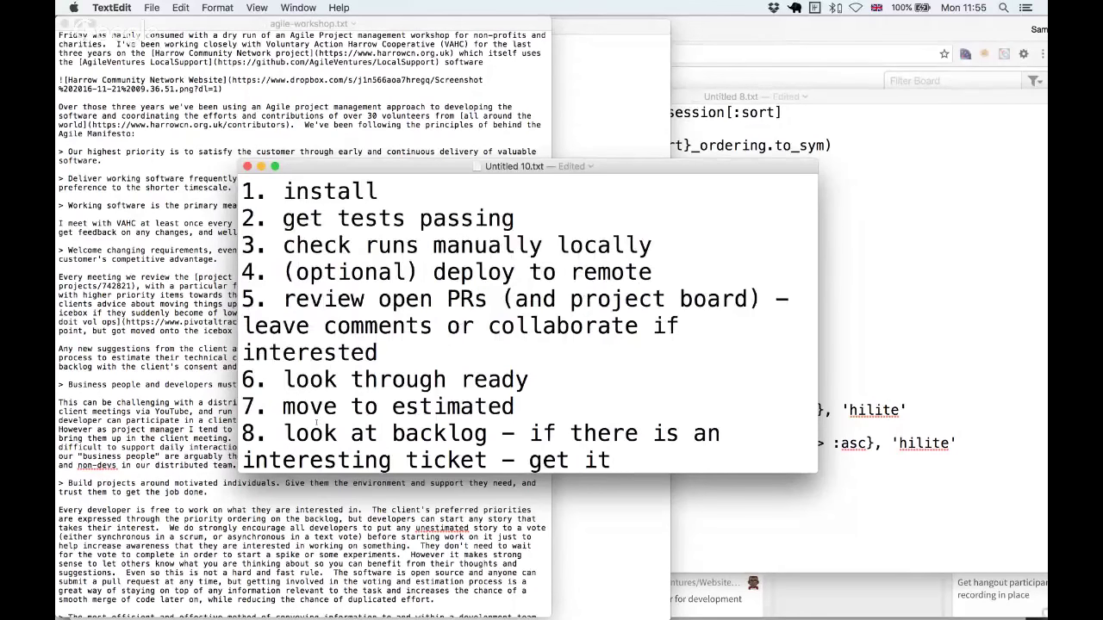
type(" vote don")
key("BackSpace")
key("BackSpace")
key("BackSpace")
key("BackSpace")
type("d on")
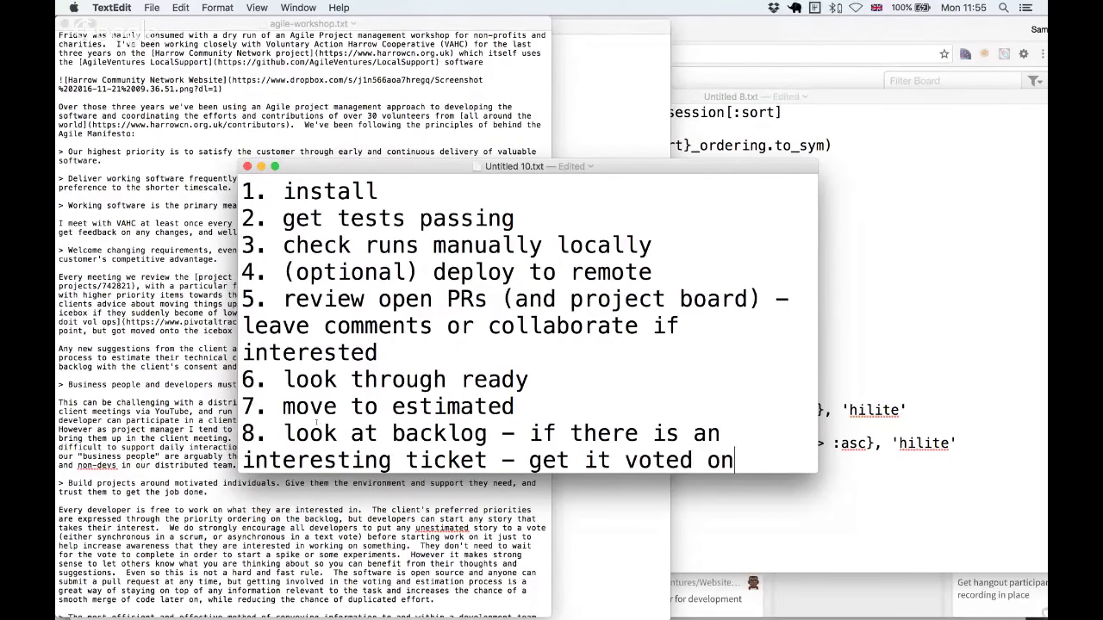
key("super+Tab")
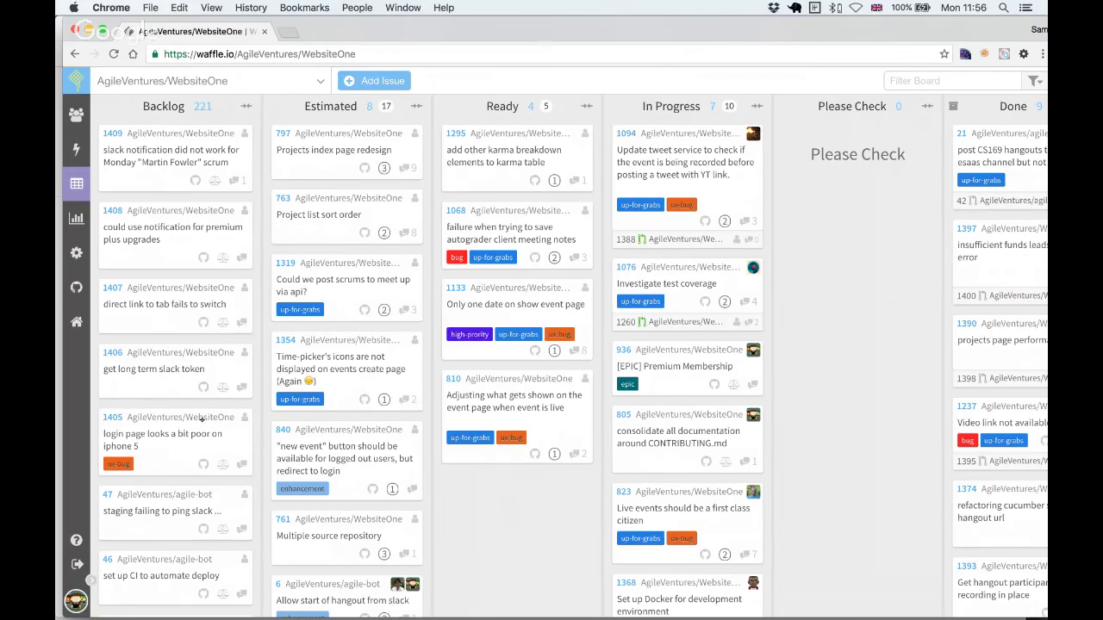
- Select card 1399's title, leave the edit unchanged, and return to TextEdit
scroll(202, 421, "down", 10)
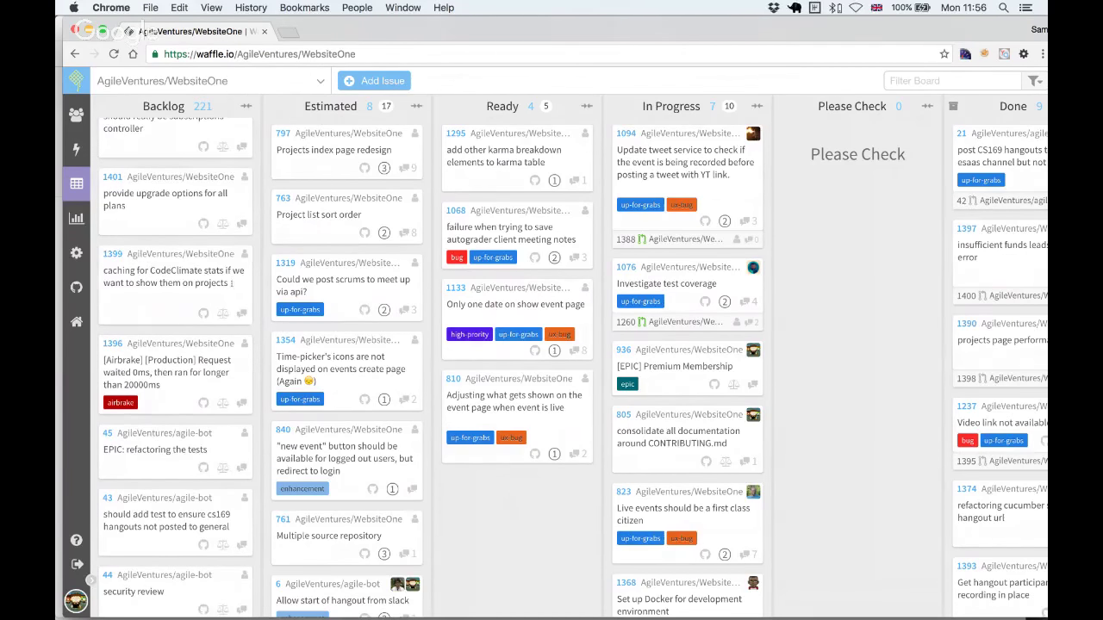
left_click_drag(230, 282, 99, 269)
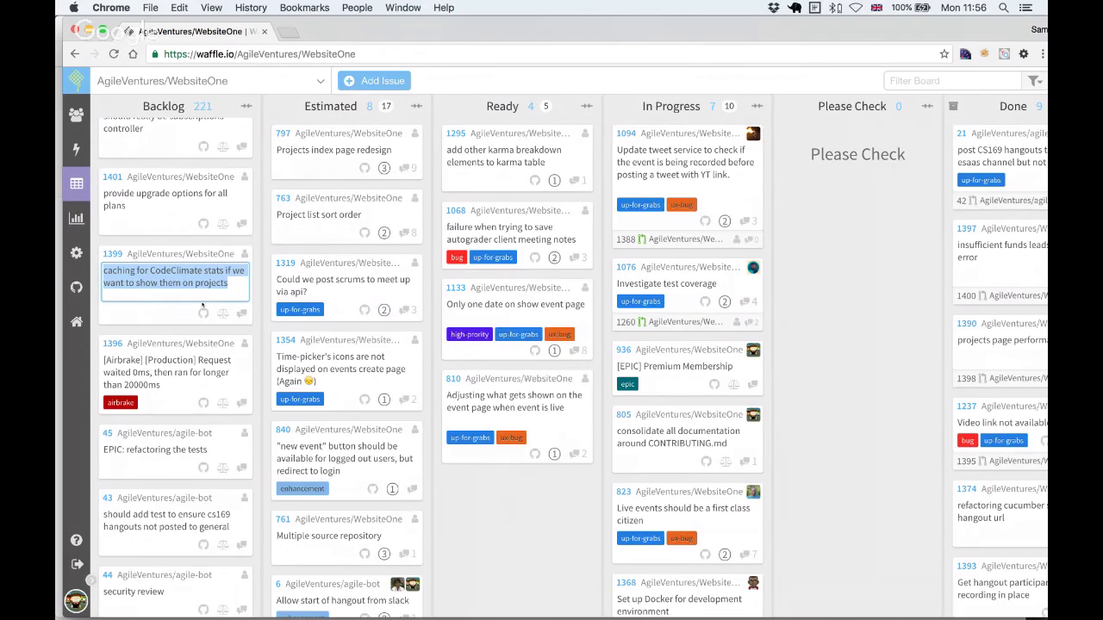
left_click(478, 543)
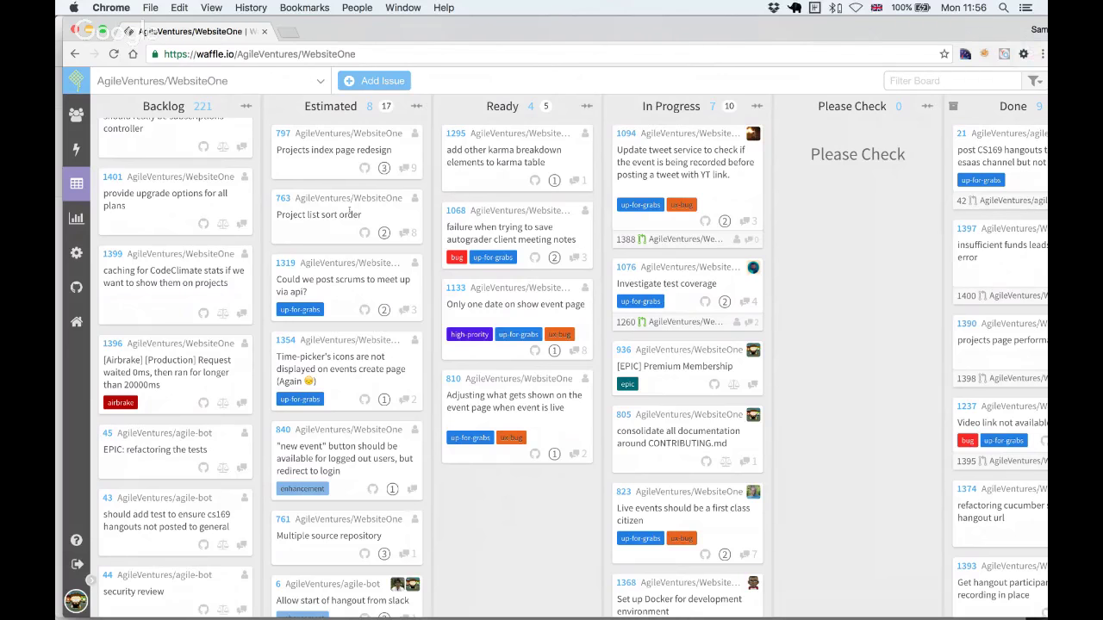
key("super+Tab")
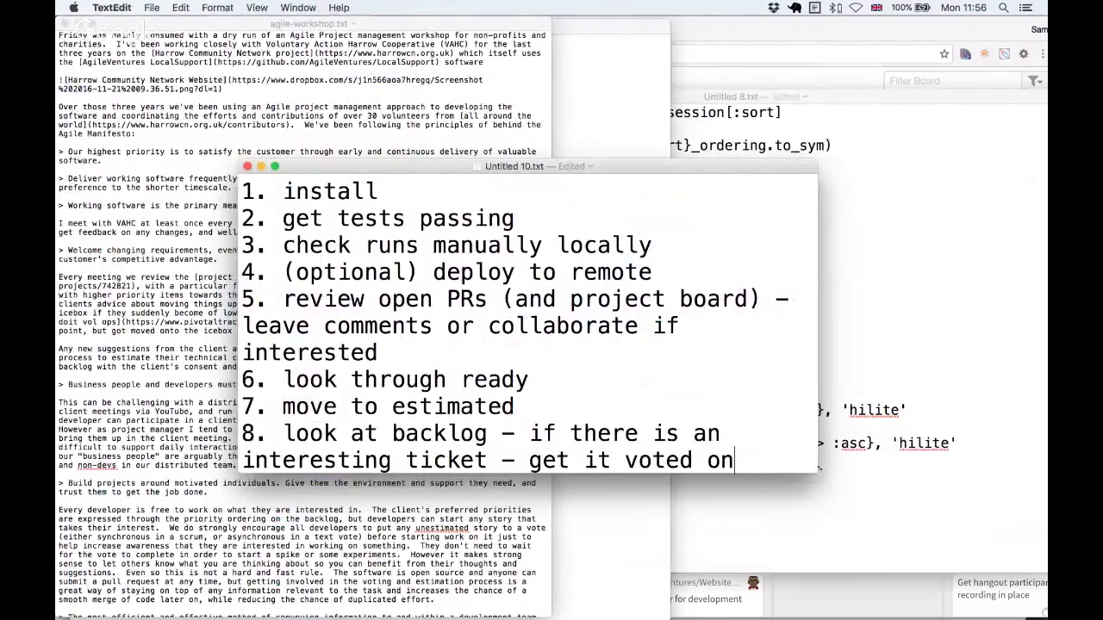
- Enlarge the Untitled 10 window, select the eight-step WSO list, and switch to Slack
left_click_drag(817, 472, 860, 548)
left_click_drag(765, 510, 193, 249)
key("super+c")
key("super+Tab")
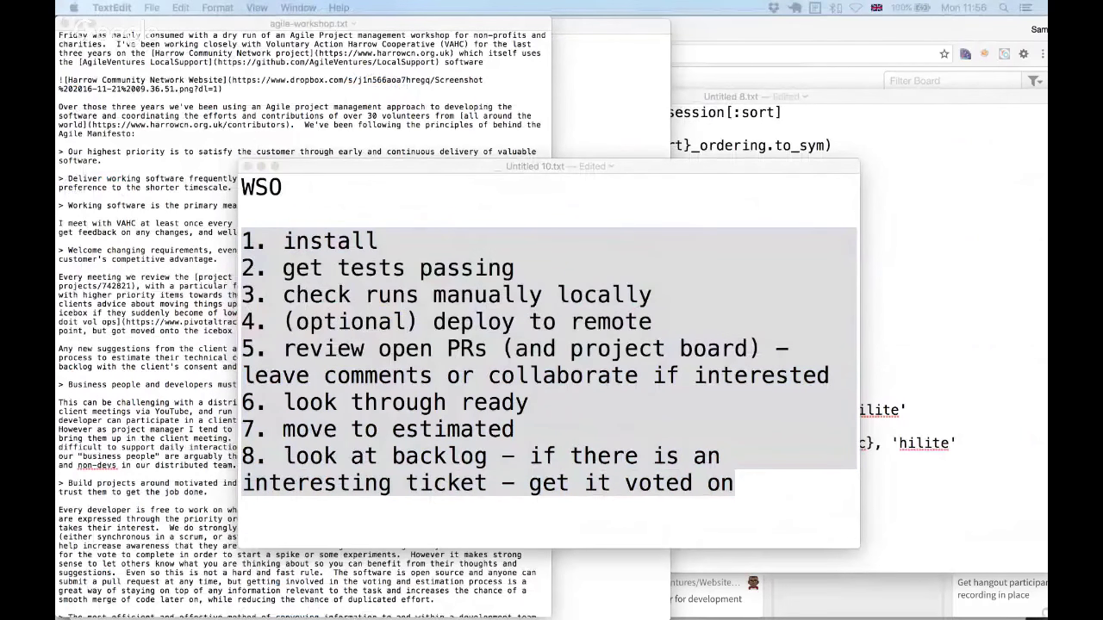
key("super+Tab")
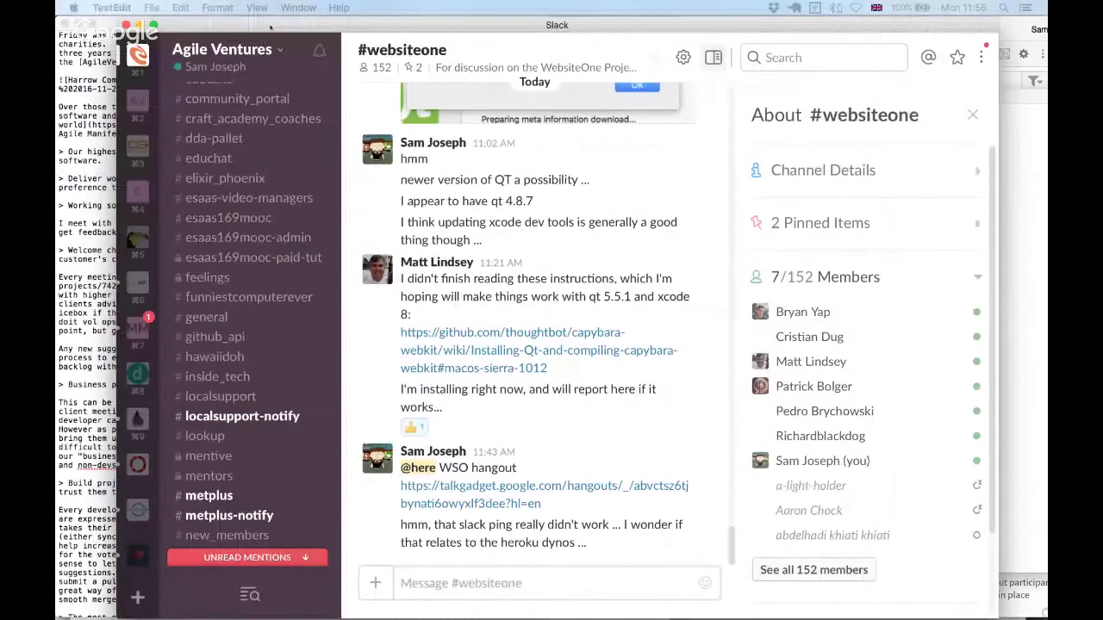
left_click(452, 592)
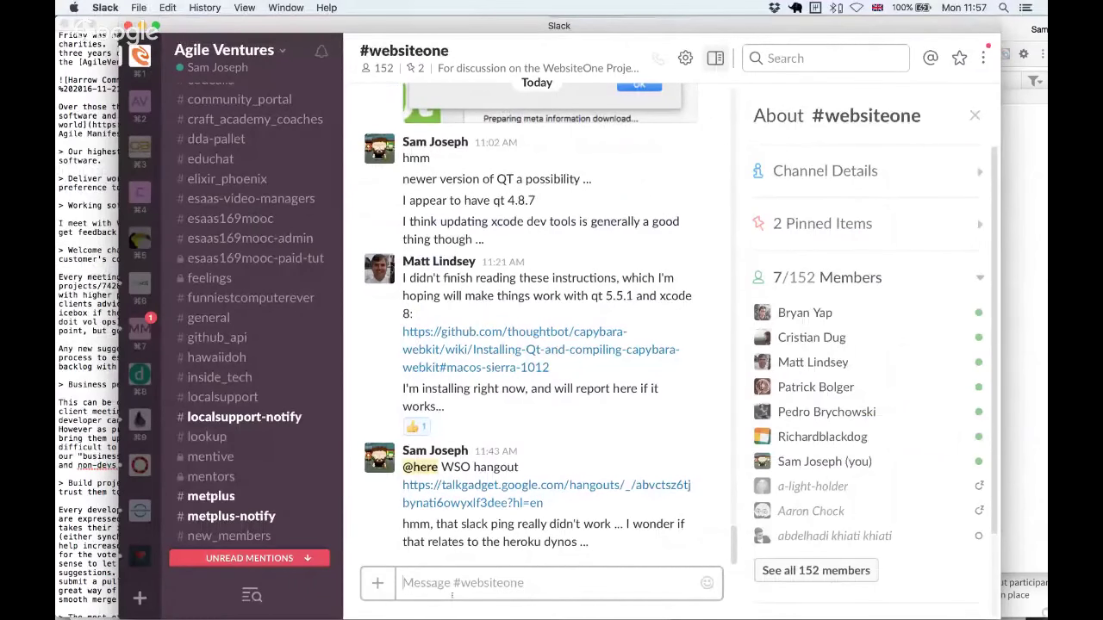
type("@ml")
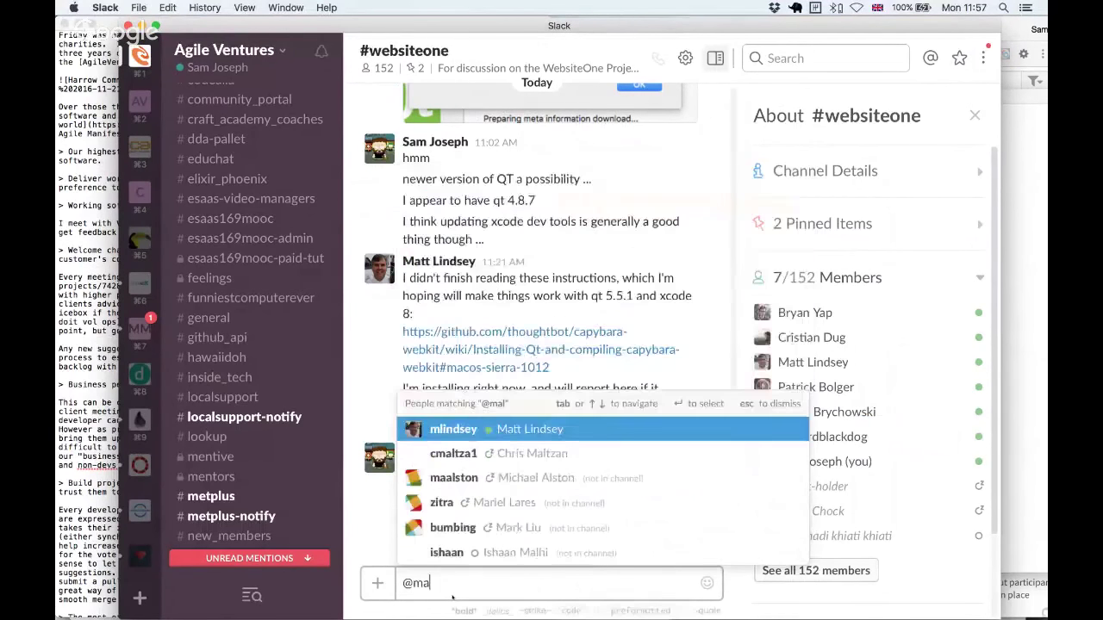
key("Tab")
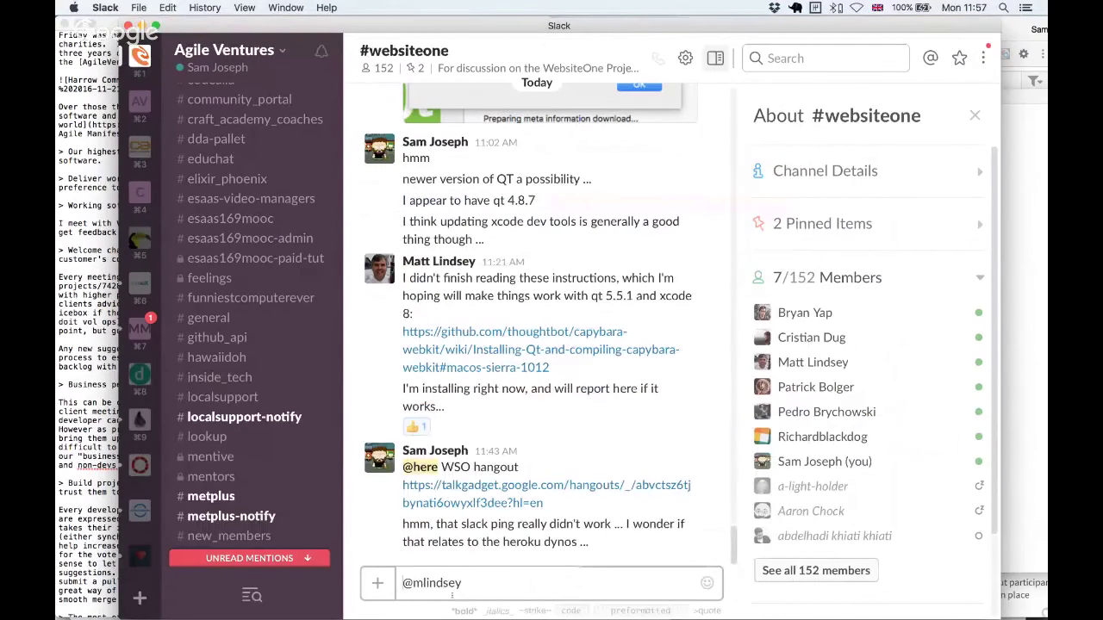
key("super+Left")
type("@here")
left_click(640, 586)
type("and I were j")
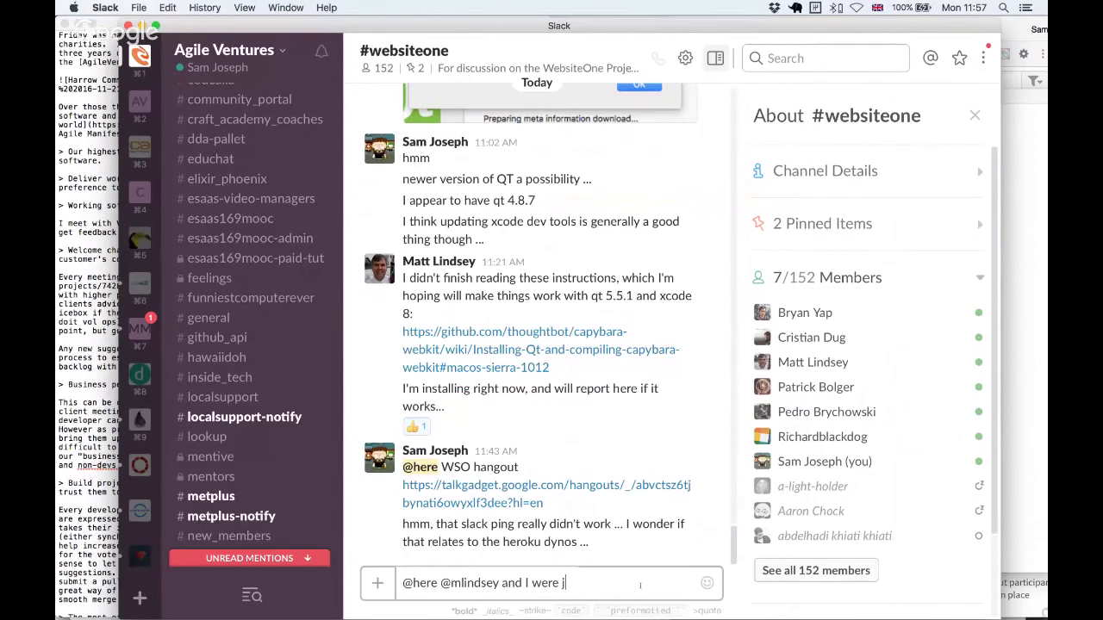
type("ust chatting about the step")
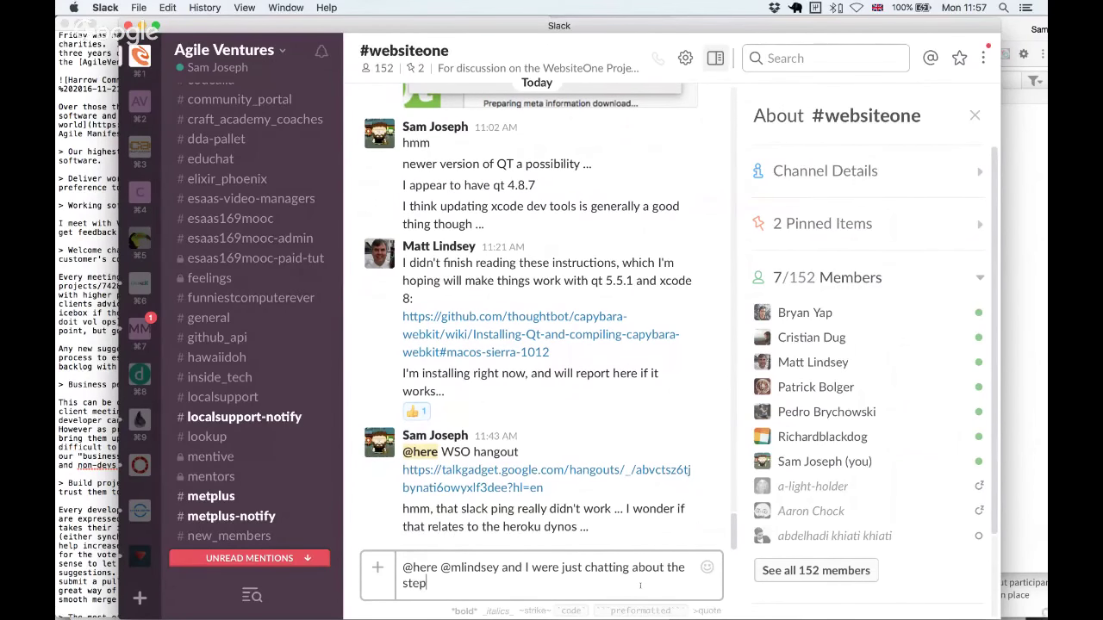
type("s to get invov")
key("BackSpace")
type("lved in WSO and htere")
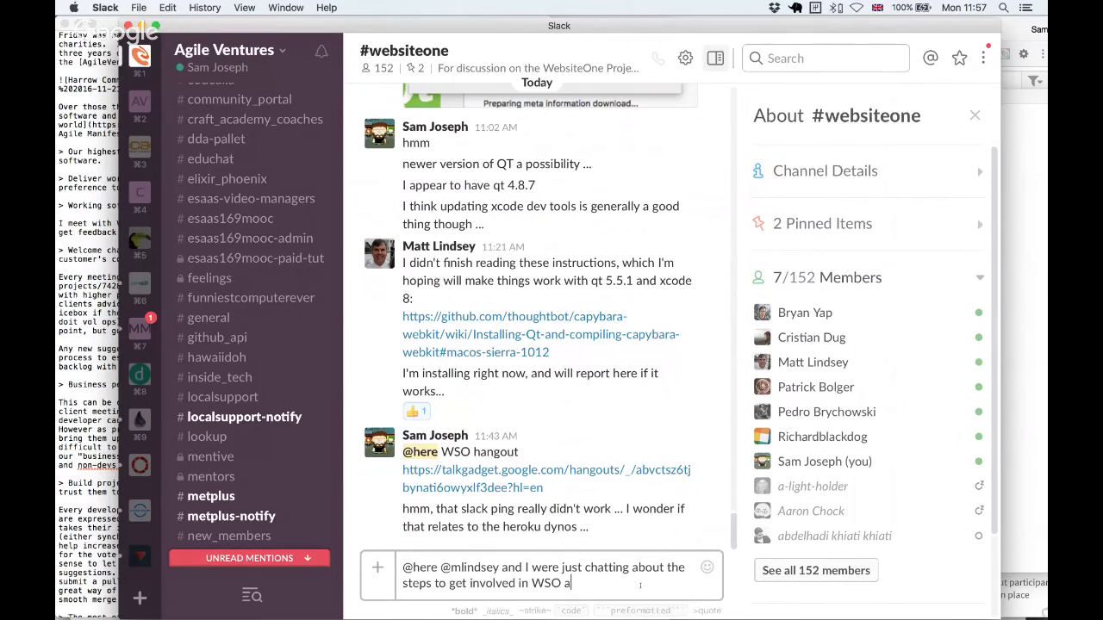
key("BackSpace")
key("BackSpace")
key("BackSpace")
key("BackSpace")
type("ere they are:")
- Paste the eight-step list below it inside a ``` code block and send the message
key("shift+Return")
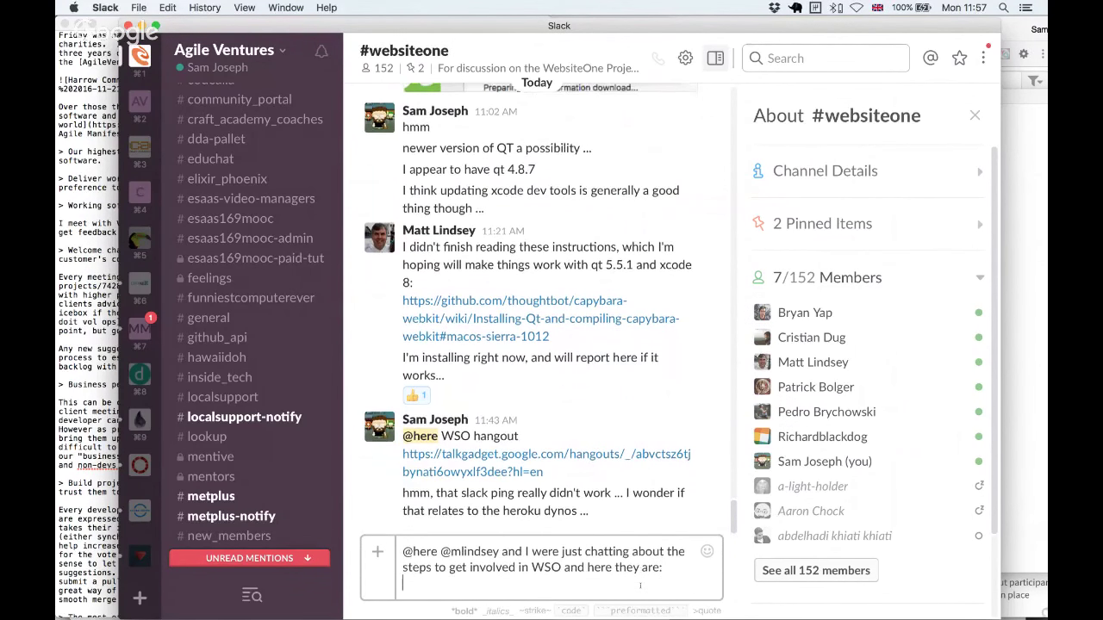
key("shift+Return")
type("```")
key("super+v")
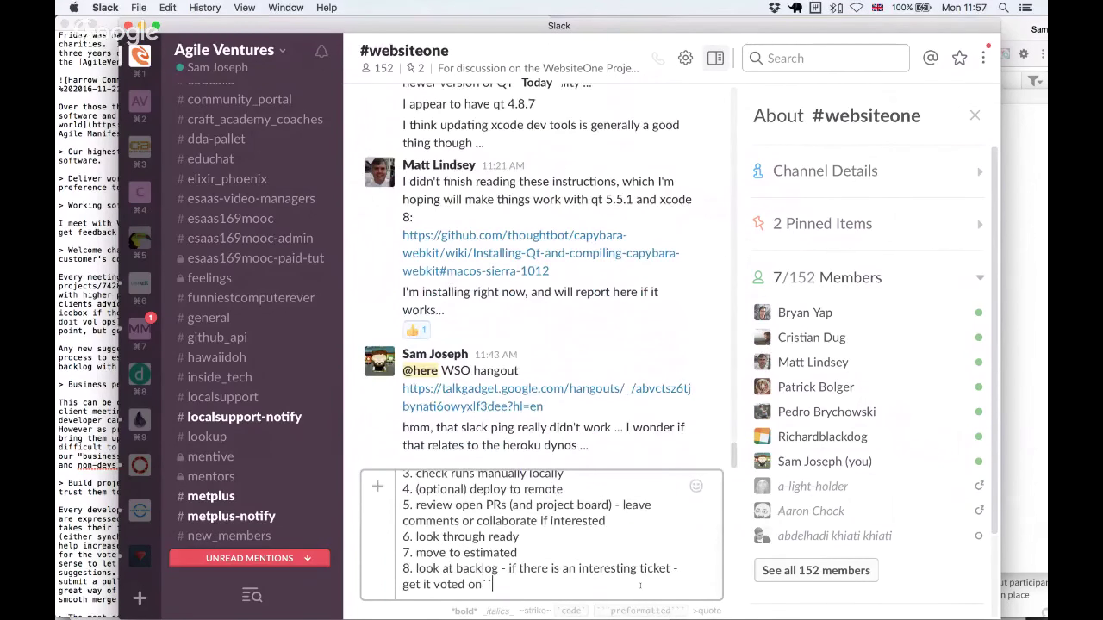
key("Return")
- Grab the Waffle board's web address from Chrome and return to Slack
key("super+Tab")
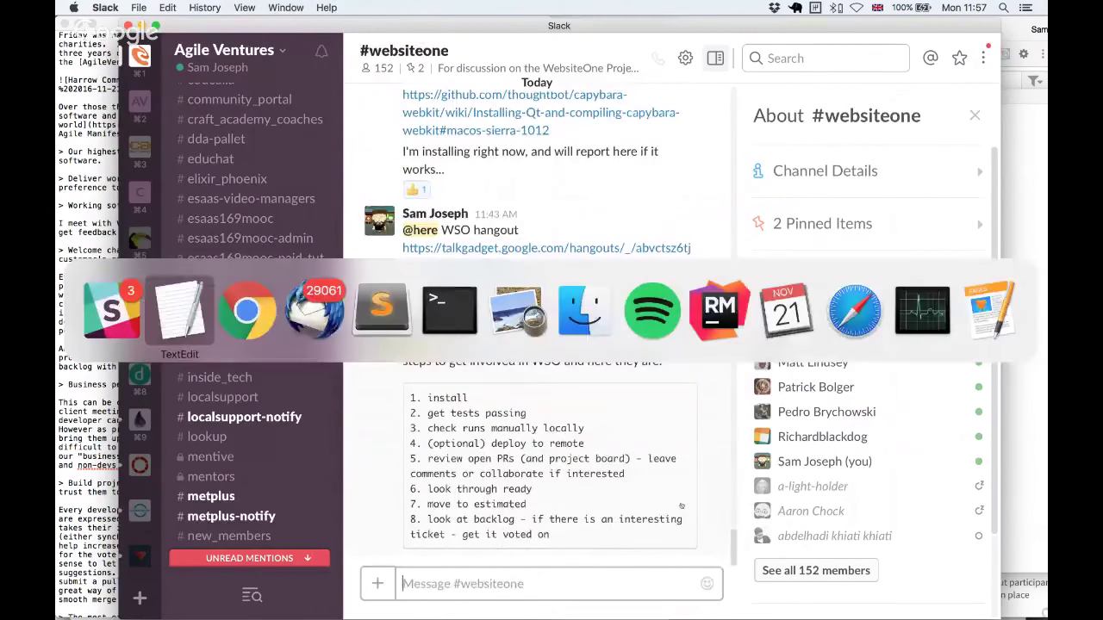
key("super+Tab")
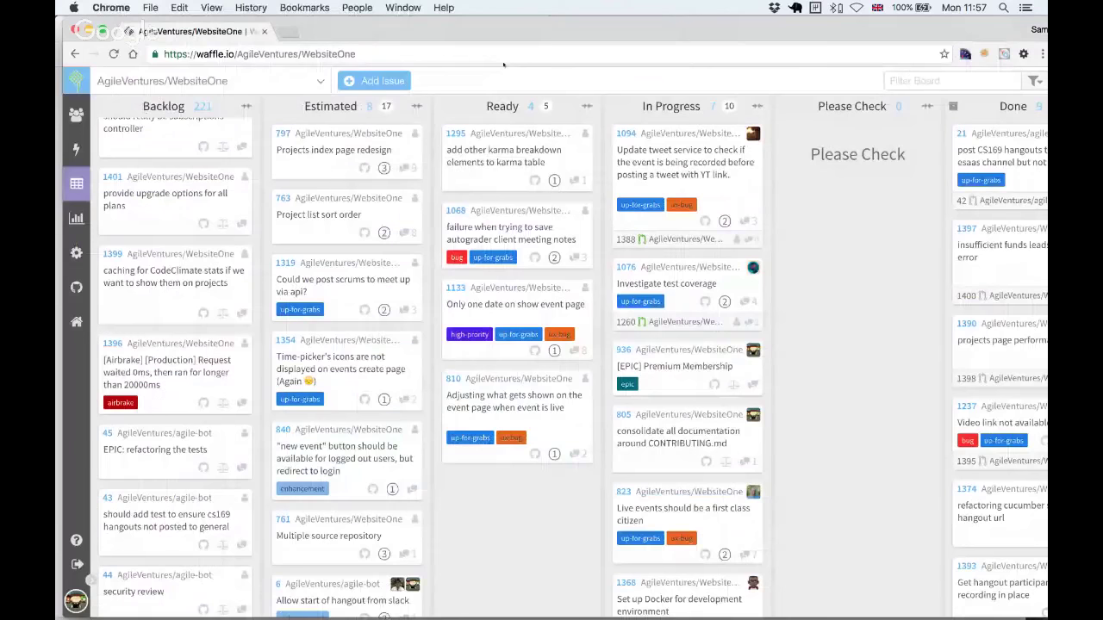
left_click(415, 57)
key("super+c")
key("super+Tab")
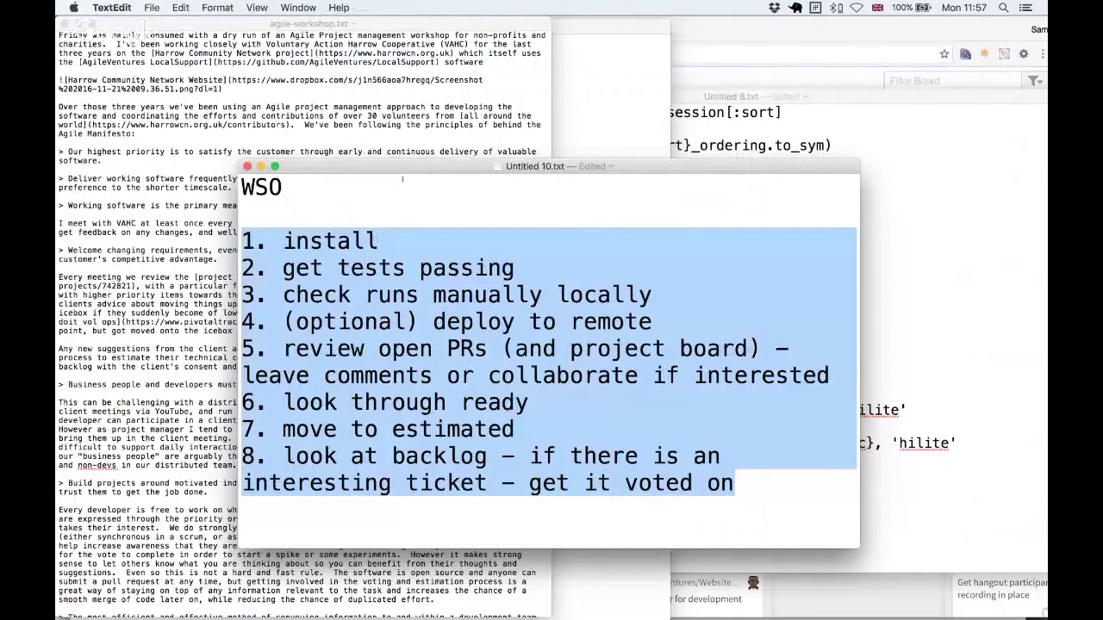
key("super+Tab")
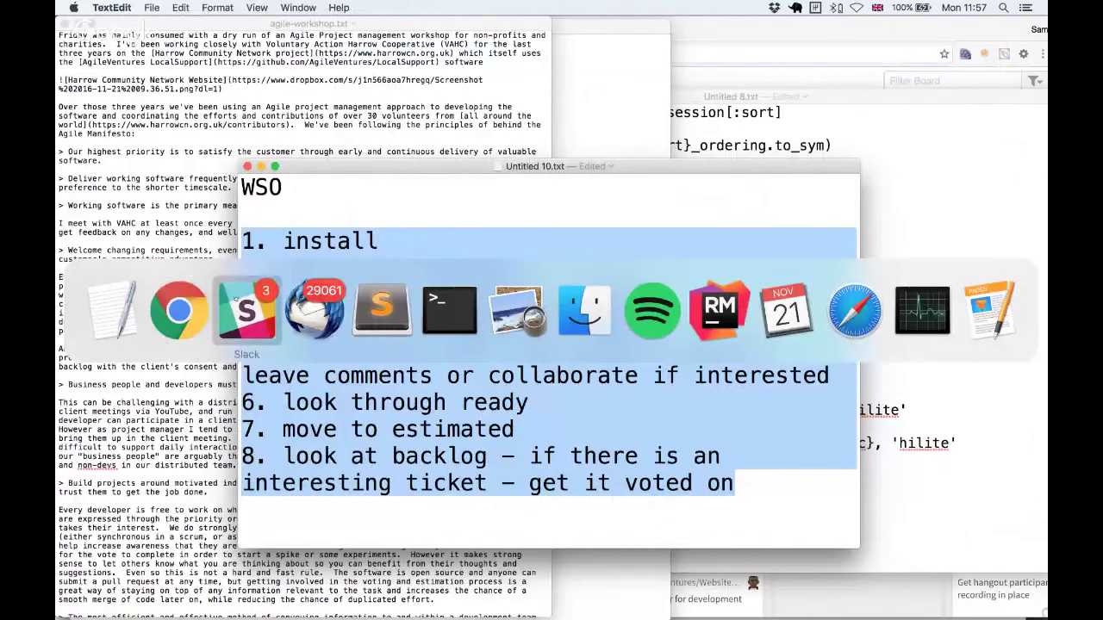
left_click(246, 310)
- Post 'and this is waffle project board:' followed by the Waffle board link
type("ad this")
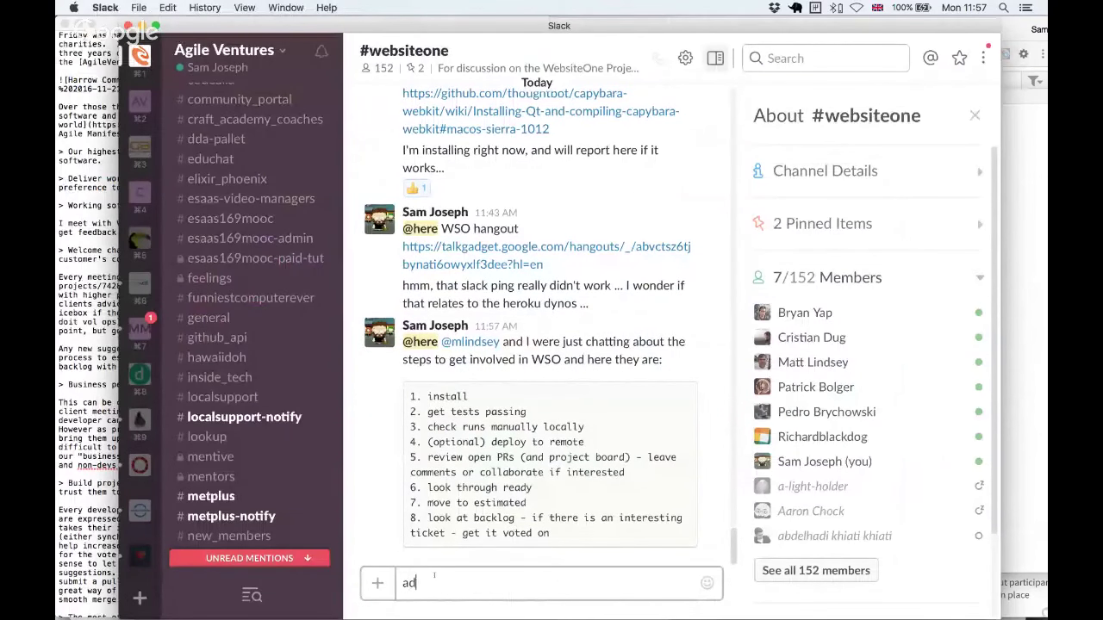
key("BackSpace")
key("BackSpace")
key("BackSpace")
key("BackSpace")
key("BackSpace")
key("BackSpace")
type("nd this")
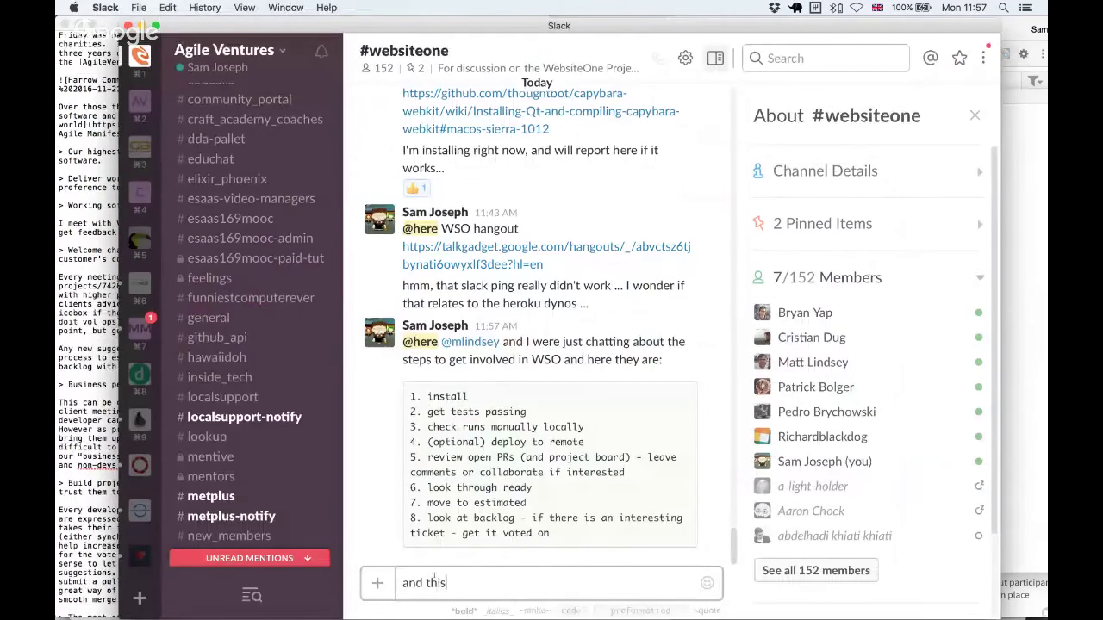
type(" is waffle project board:")
key("super+v")
key("Return")
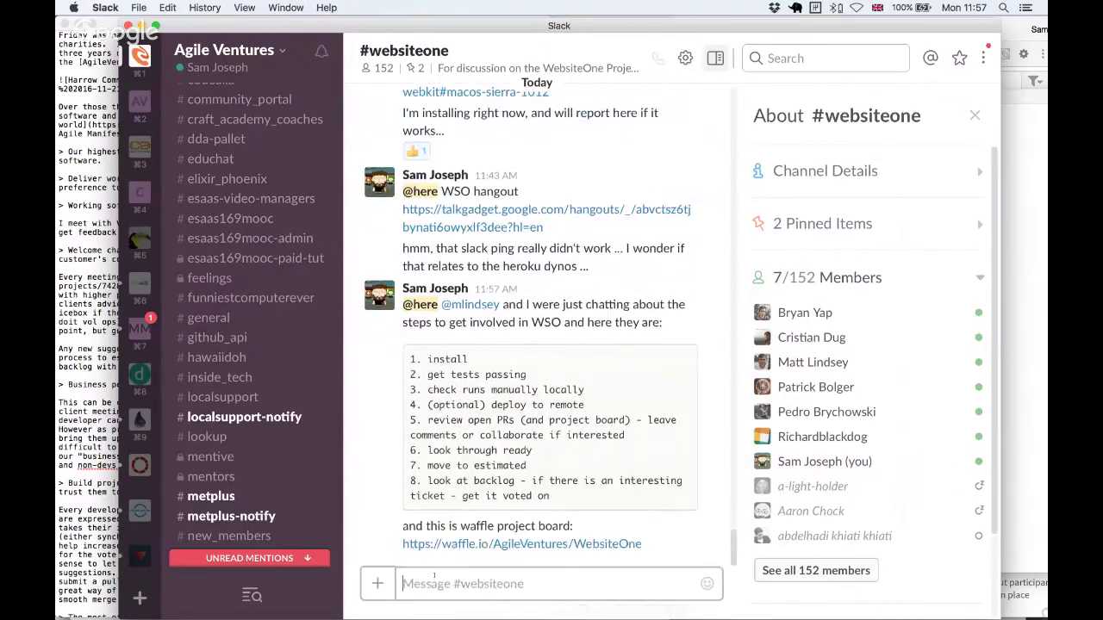
key("super+Tab")
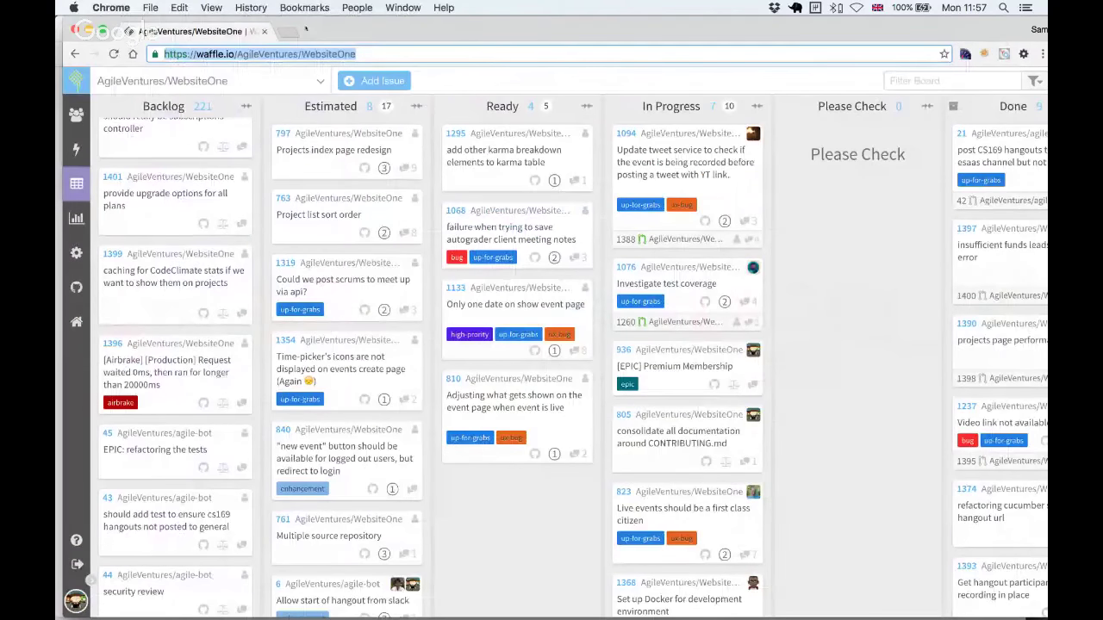
- Open the WebsiteOne GitHub repository in a new tab and go to CONTRIBUTING.md
key("super+t")
type("web")
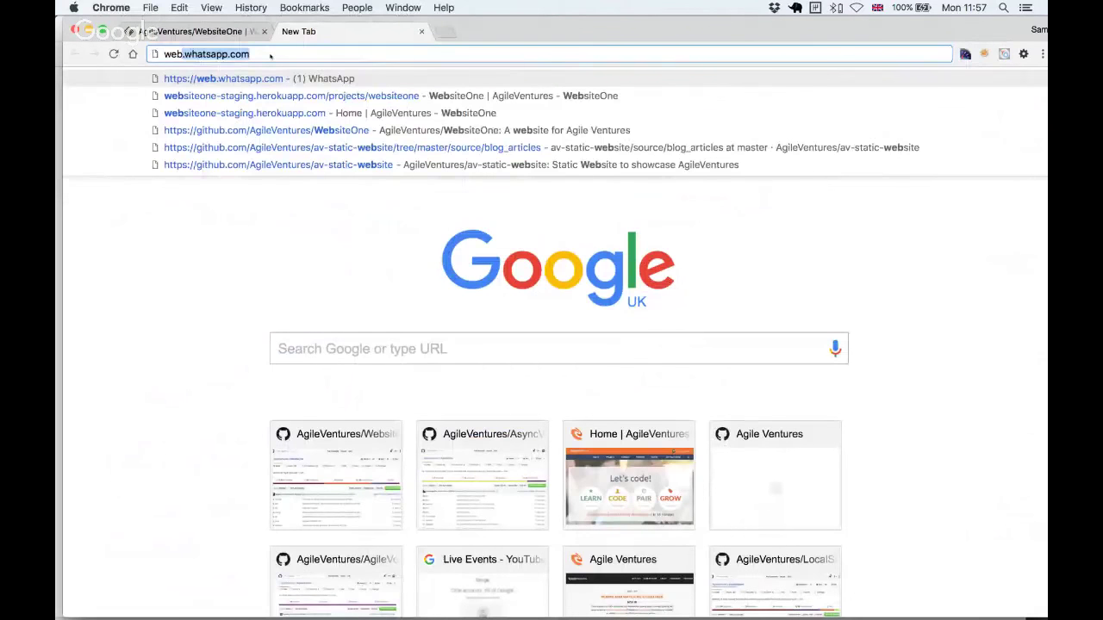
key("Down")
key("Down")
key("Down")
key("Return")
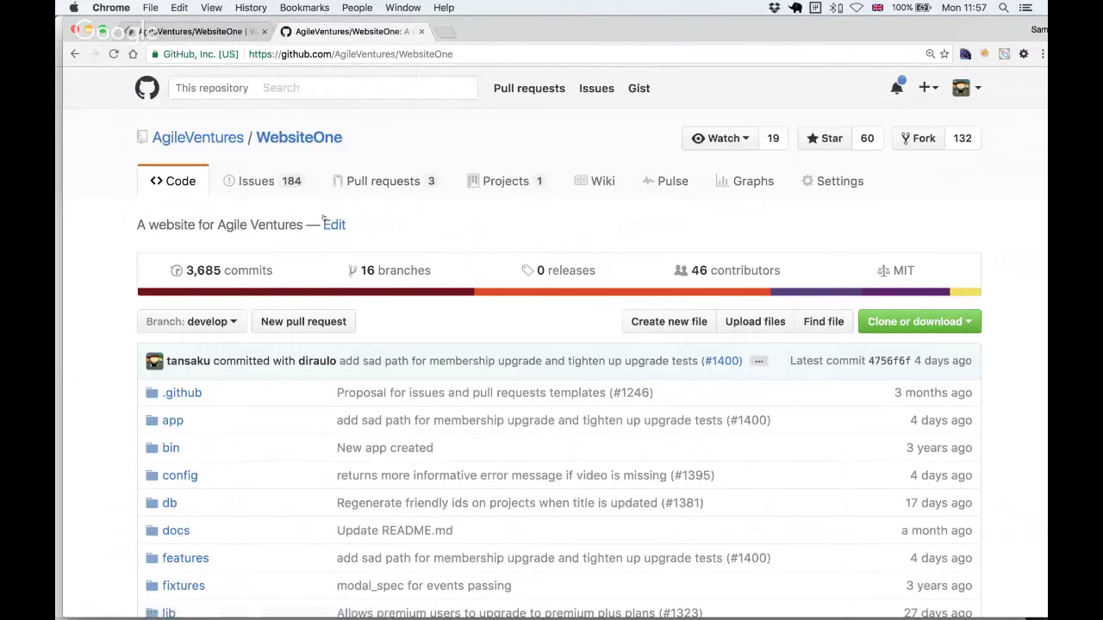
scroll(276, 336, "down", 13)
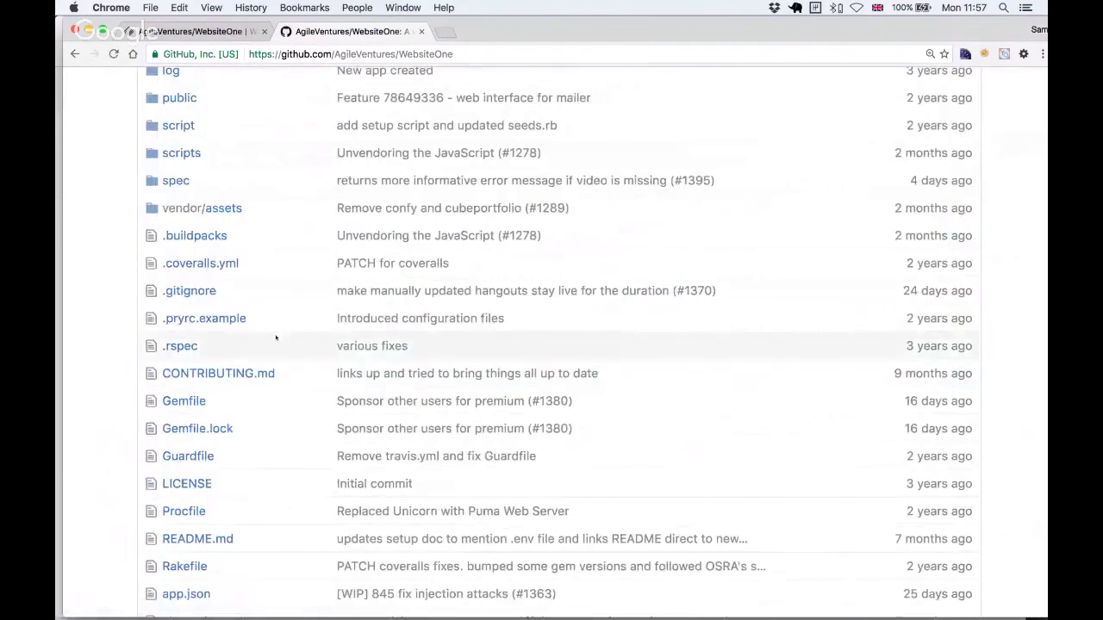
left_click(229, 373)
- Edit CONTRIBUTING.md and insert blank lines below the Development Process heading
scroll(778, 299, "down", 3)
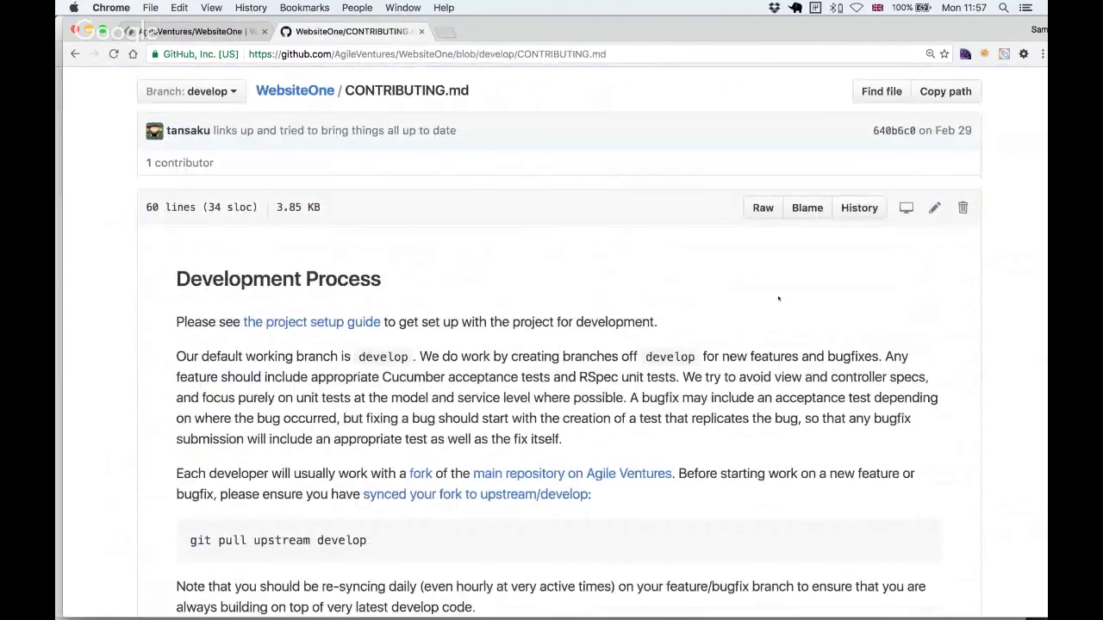
scroll(778, 299, "down", 2)
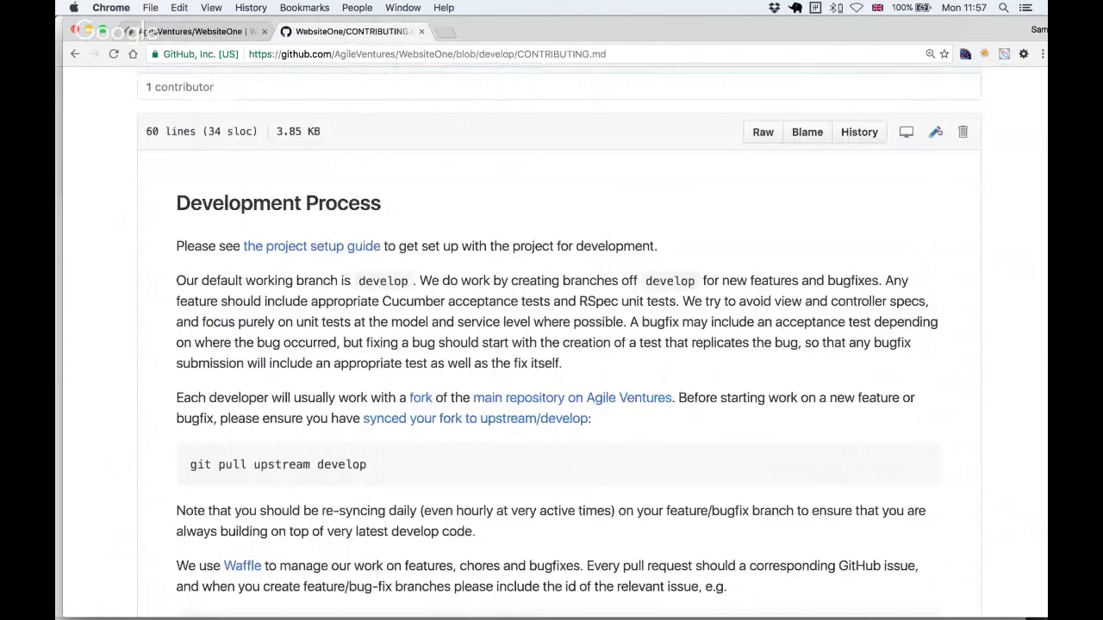
left_click(935, 132)
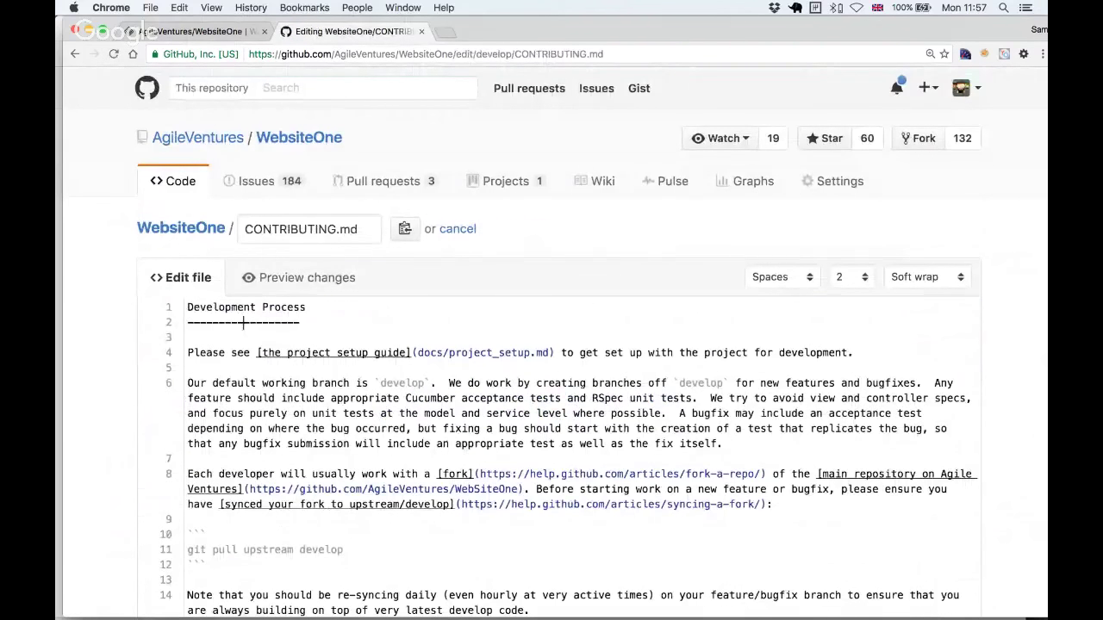
key("Return")
key("Return")
key("Return")
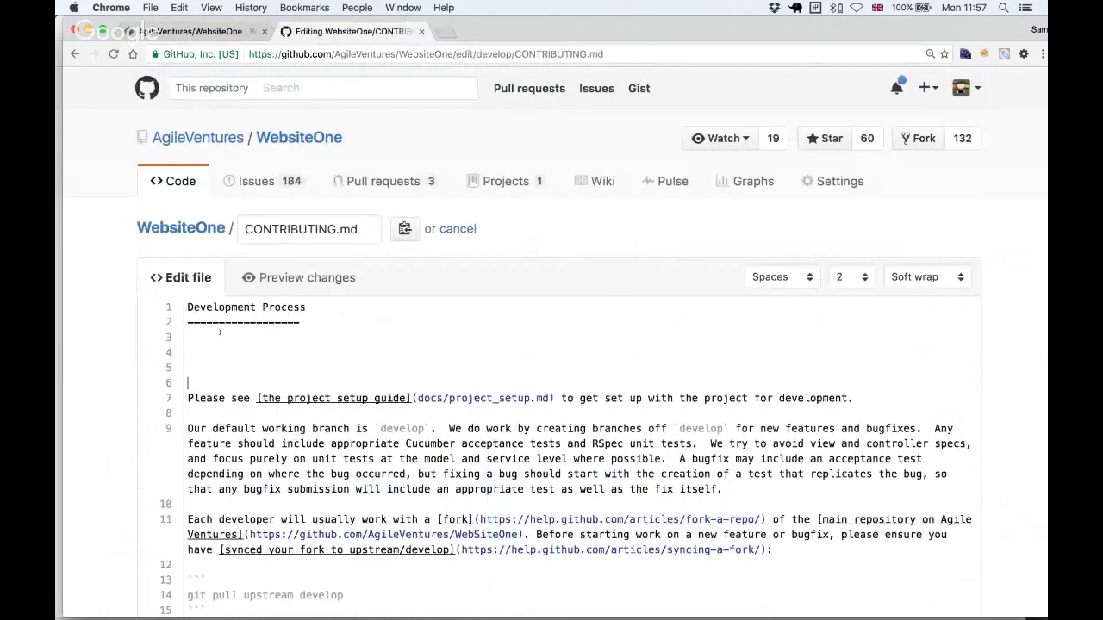
key("super+Tab")
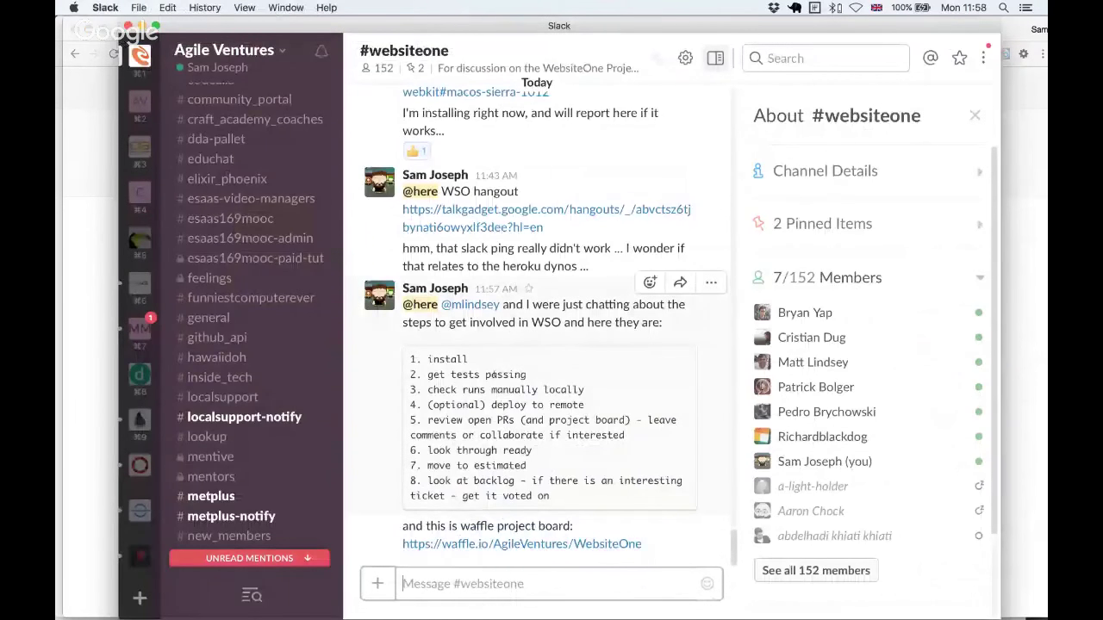
- Copy the eight numbered steps from the Slack message and paste them onto line 4 of CONTRIBUTING.md
left_click_drag(550, 496, 396, 359)
key("super+c")
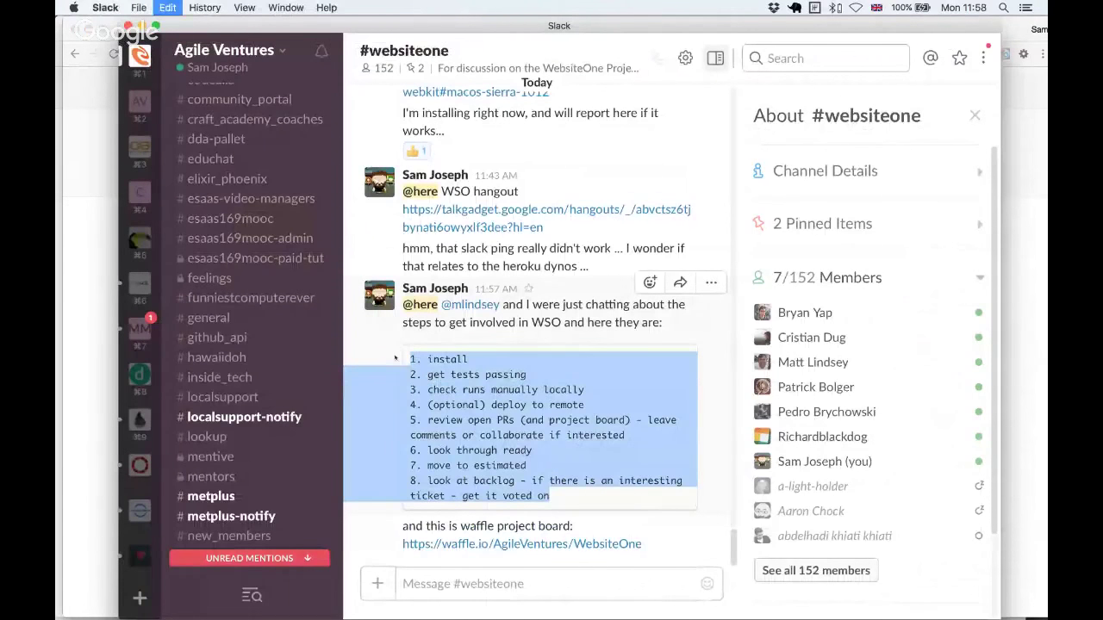
key("super+Tab")
left_click(242, 352)
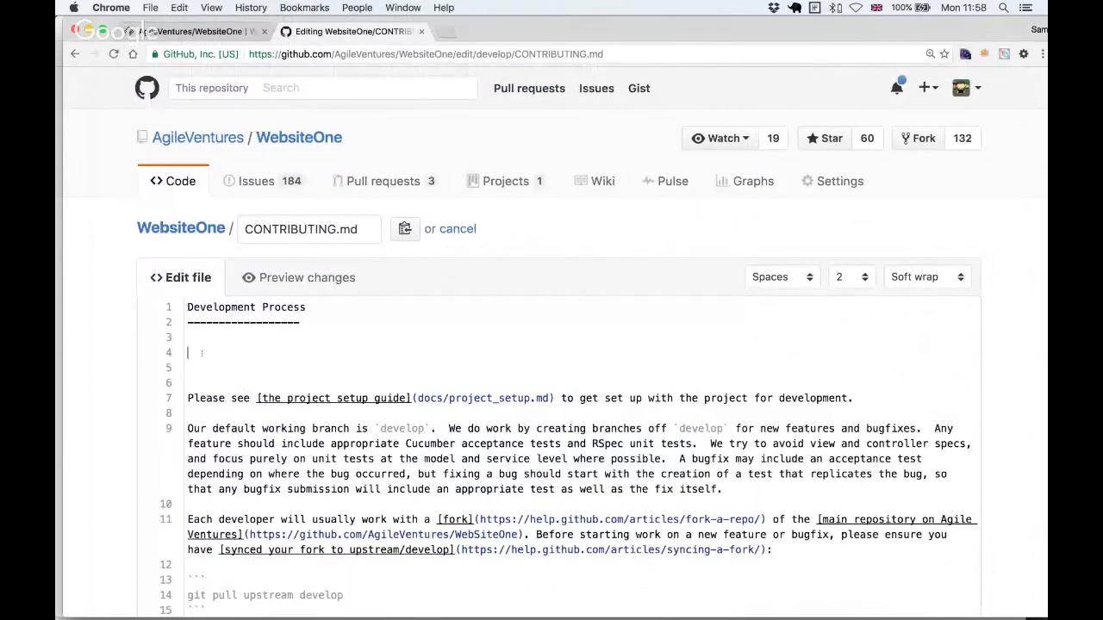
key("super+v")
- Add 'To get involved please follow these steps' above the list; extend step 1 with 'WSO on your dev environment (laptop or c9)'
left_click(236, 339)
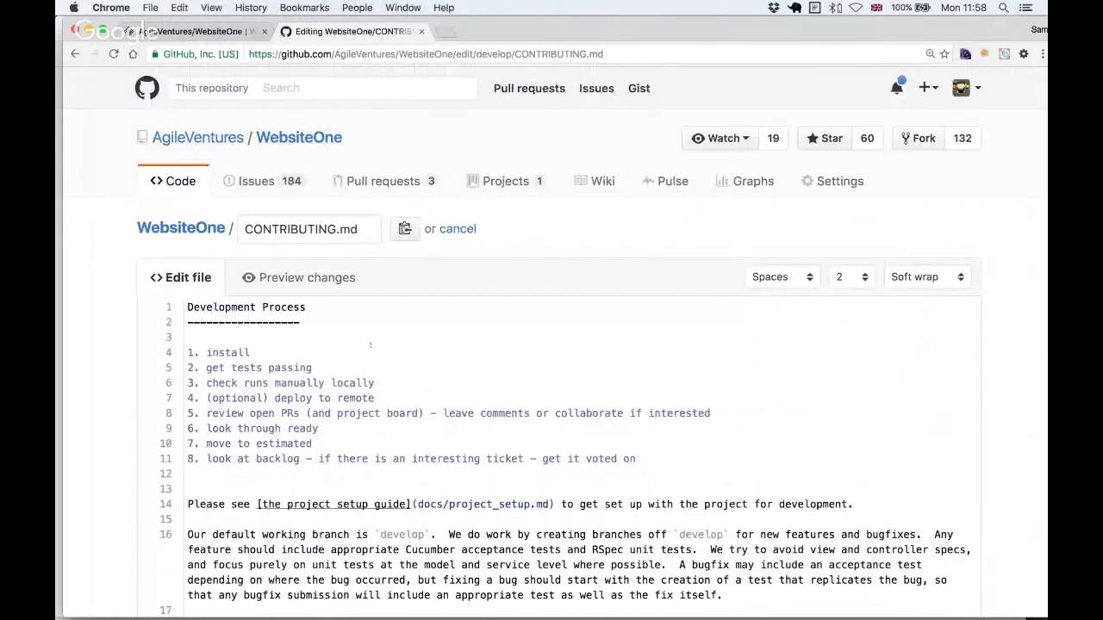
key("Return")
key("Return")
key("Up")
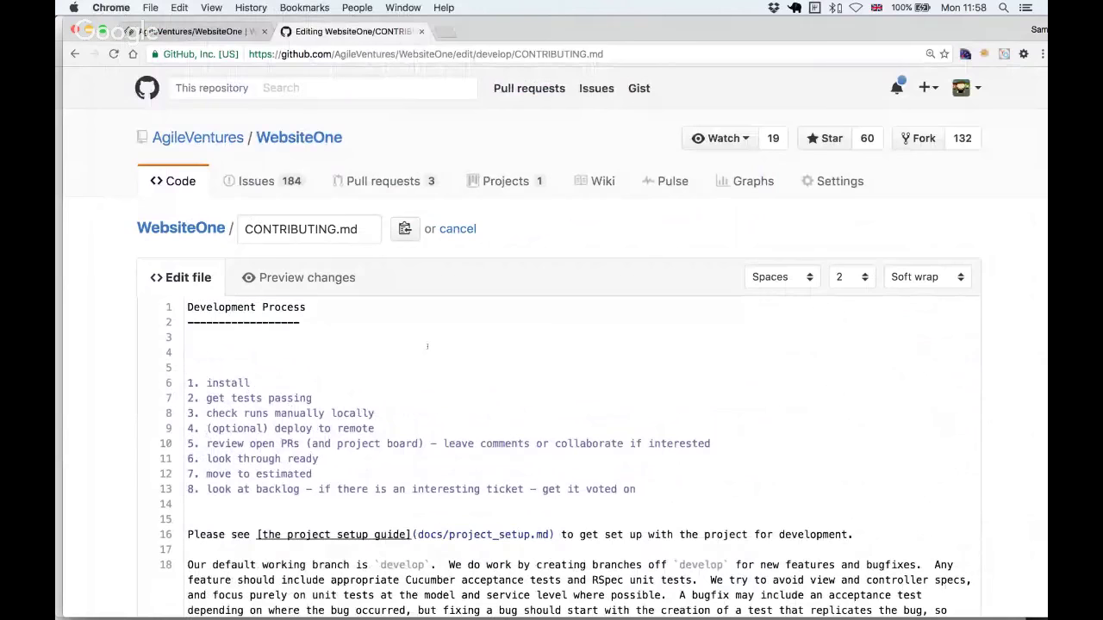
type("To get invo")
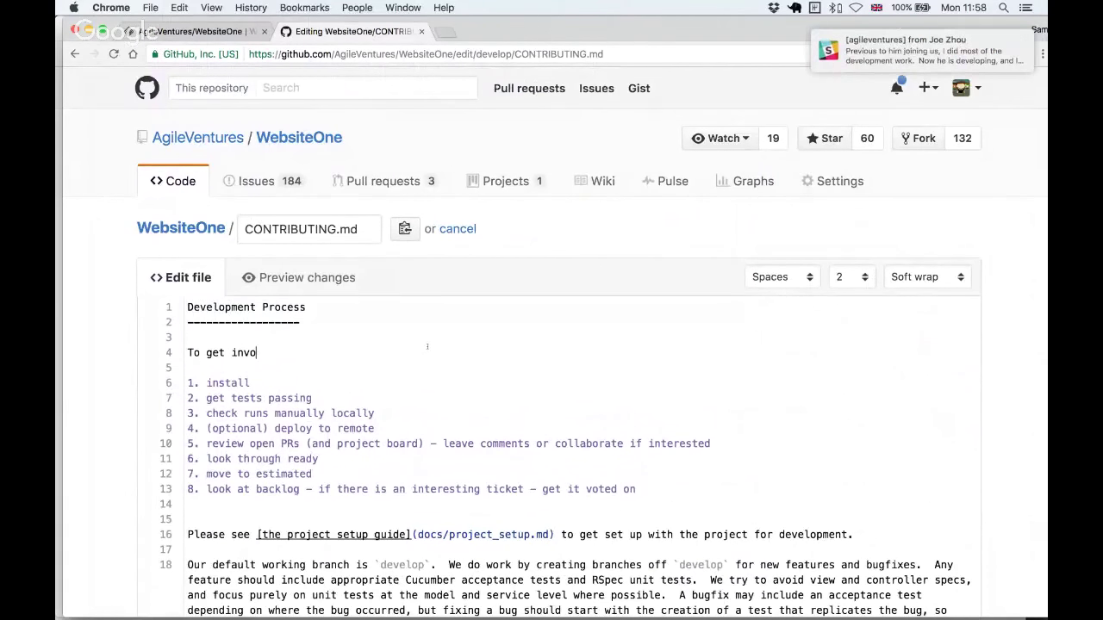
type("lved please follow the")
key("BackSpace")
key("BackSpace")
type("es")
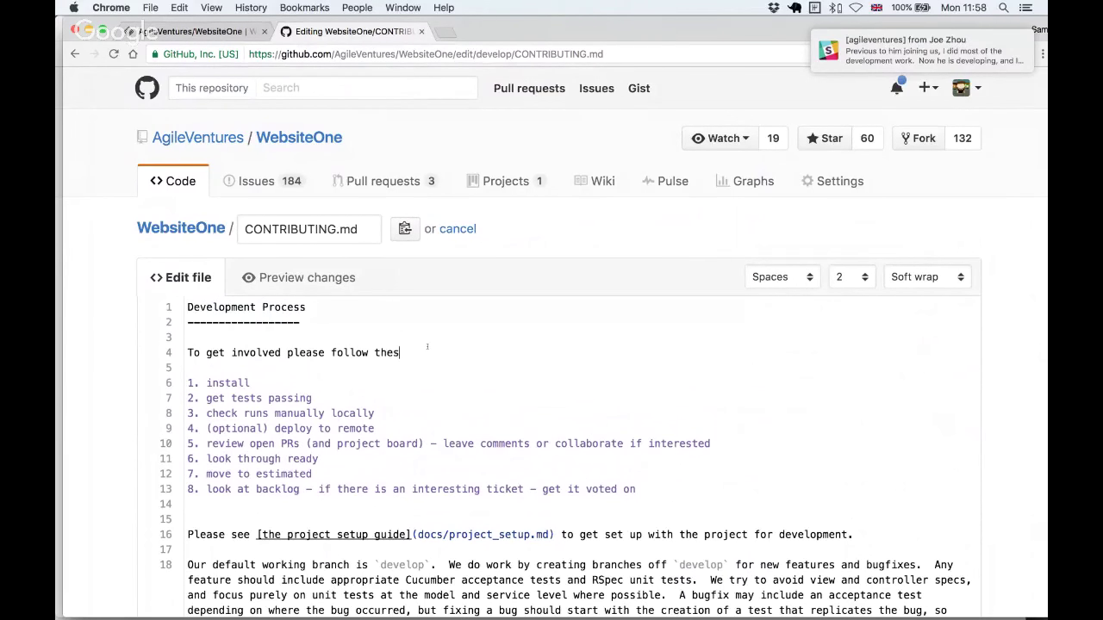
type("e steps:")
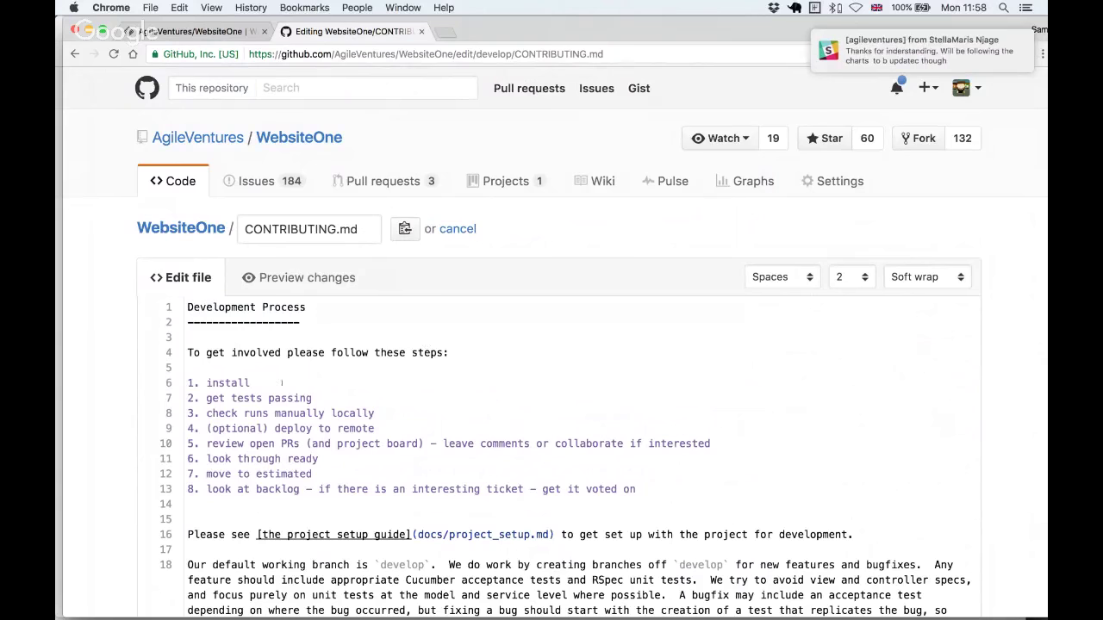
type("WSO on your dev ")
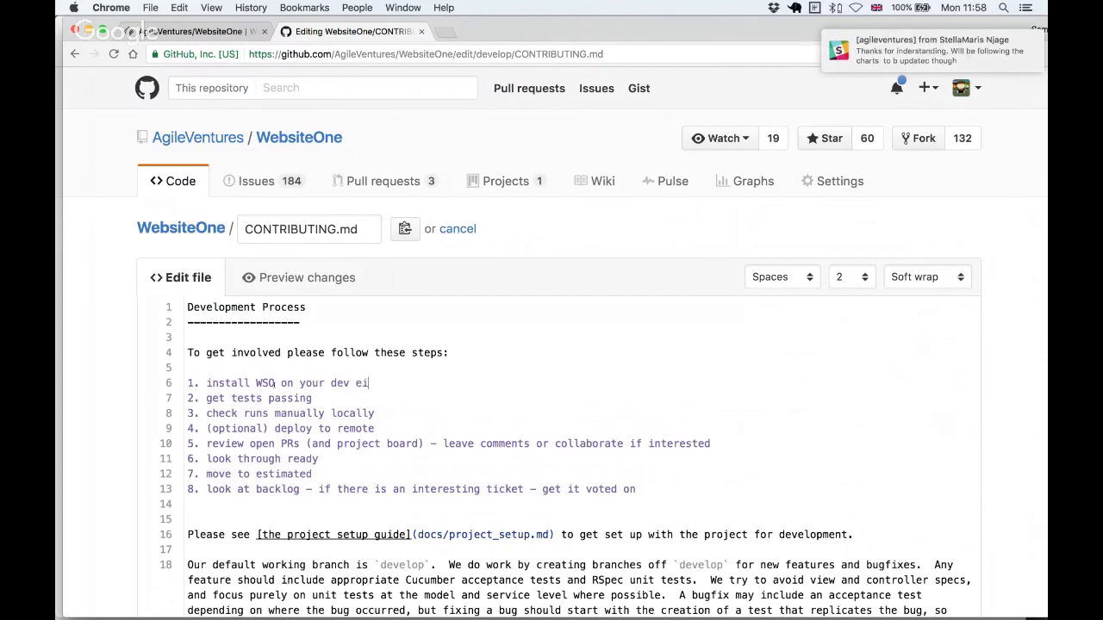
type("environment ")
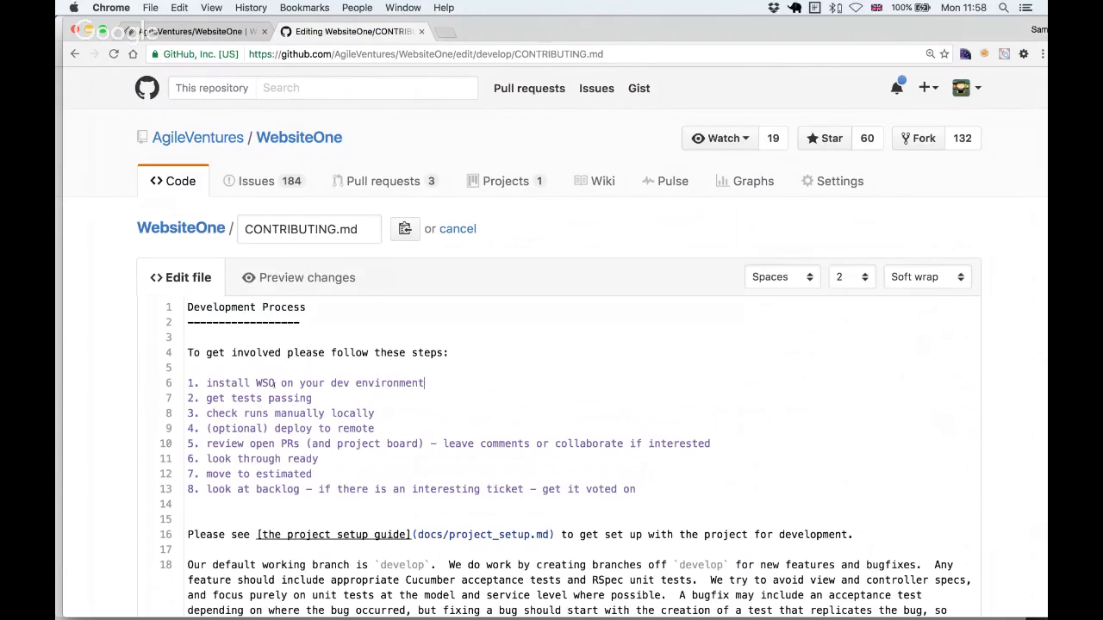
type("(laptop or c9")
- Reword step 3 to 'site can be run' and replace 'locally' with 'e.g. Heroku' examples
double_click(244, 413)
type("site can be run")
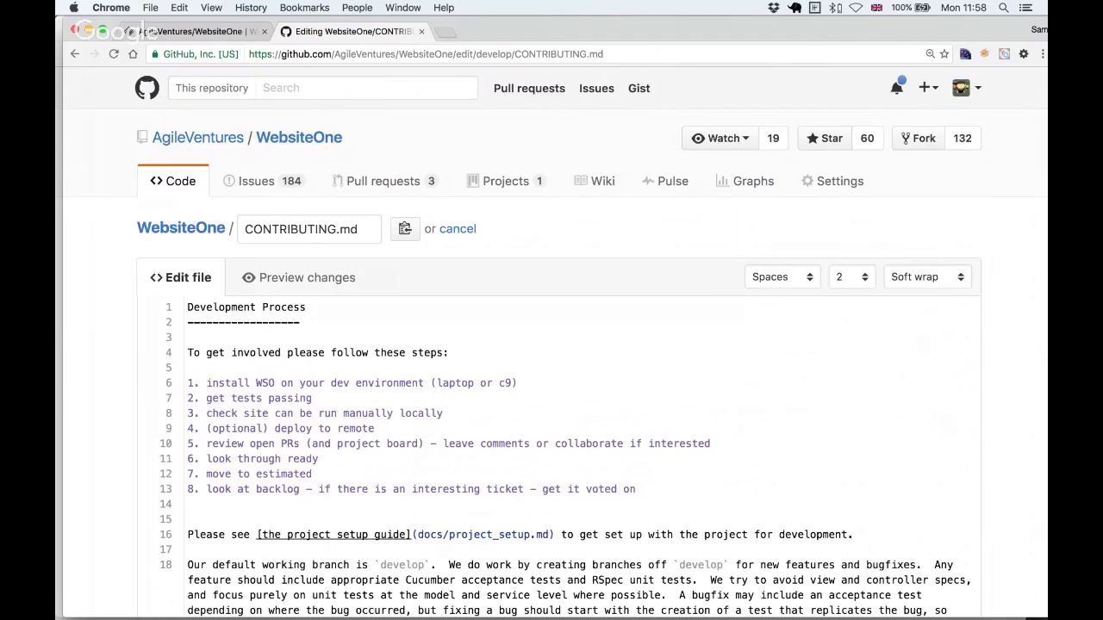
double_click(425, 413)
key("BackSpace")
type("e.g. Heroku, drioe")
key("BackSpace")
key("BackSpace")
type("e etc.")
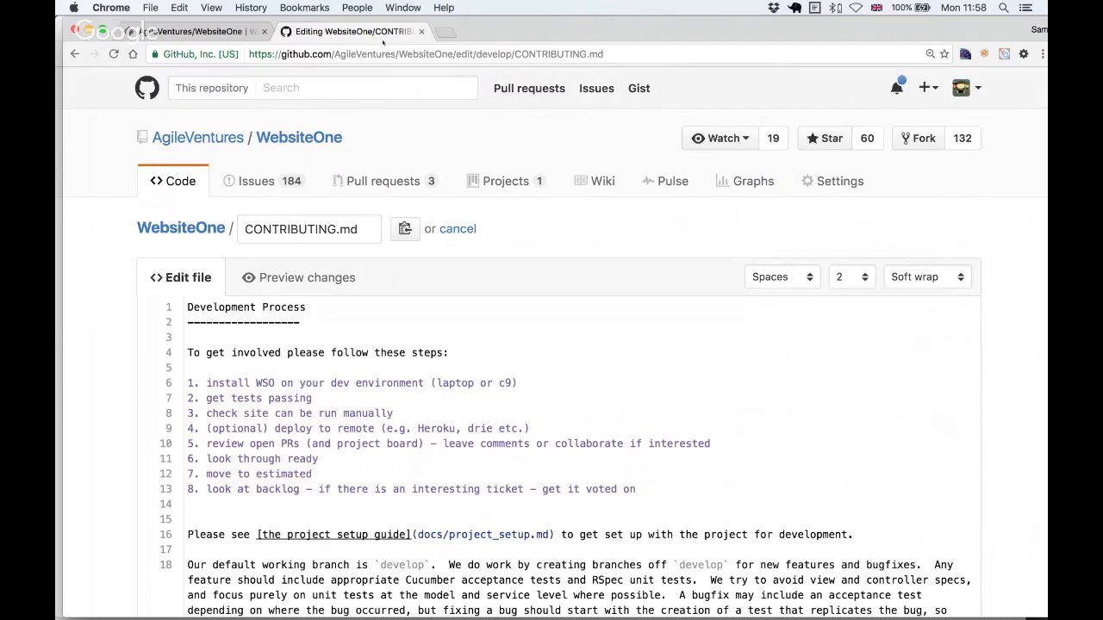
- Turn 'open PRs' in step 5 into a link to the pull requests page
right_click(398, 187)
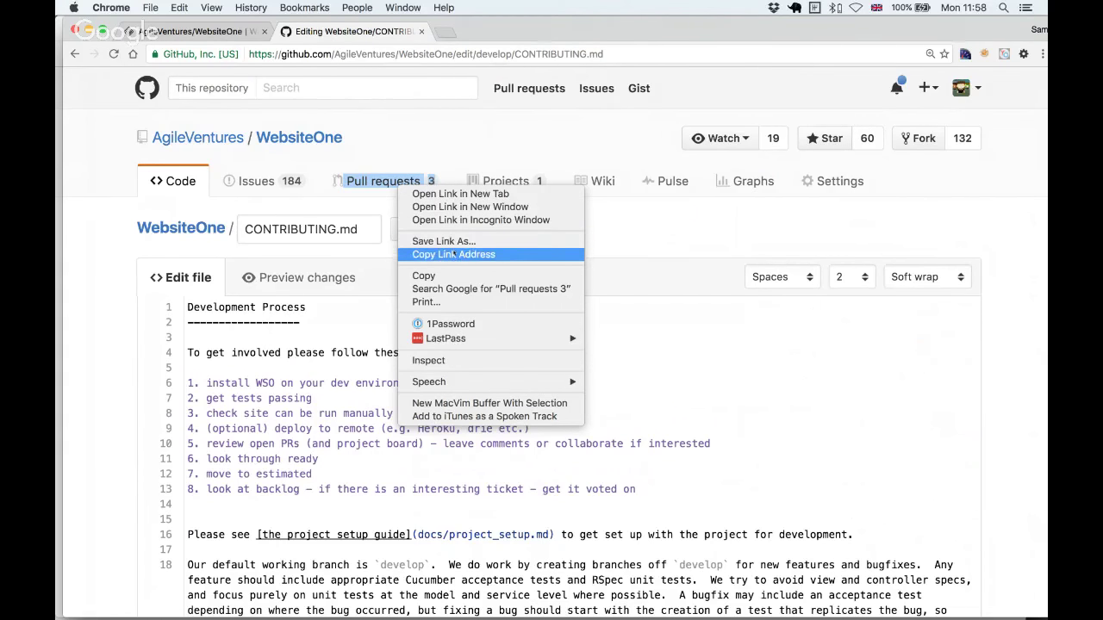
left_click(249, 444)
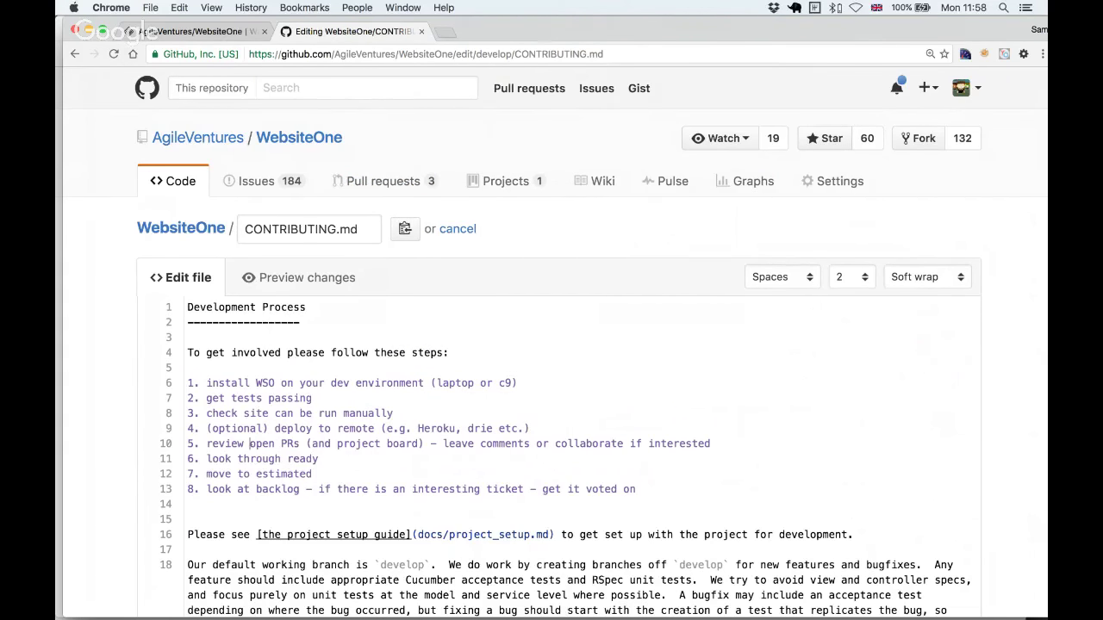
type("[")
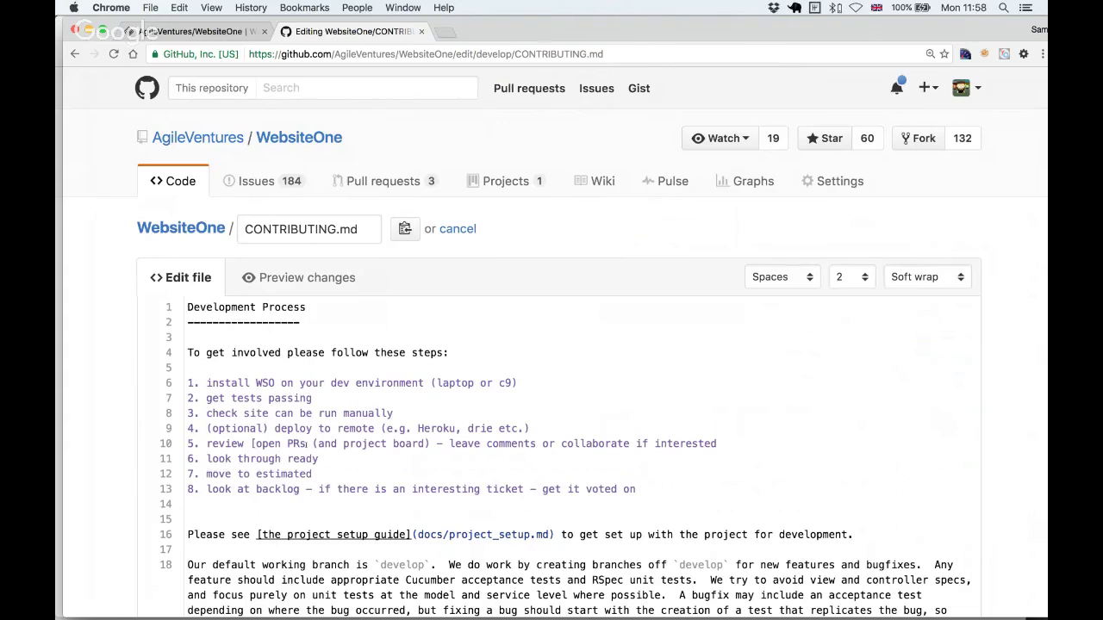
type("]()")
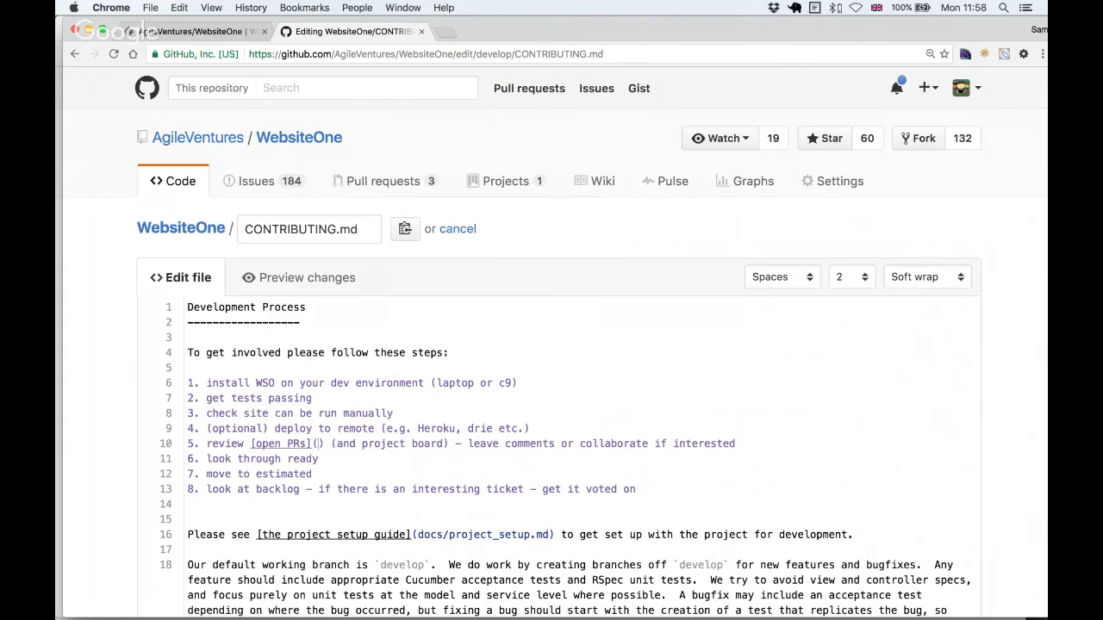
type("https://github.com/agileventures/WebsiteOne/pulls")
left_click(254, 32)
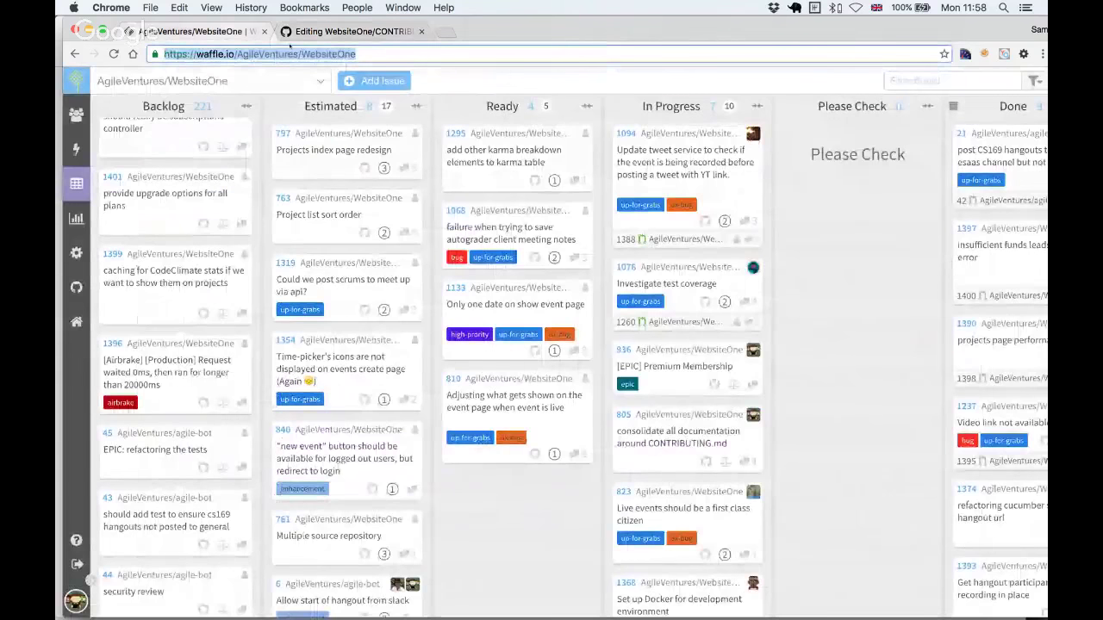
- Link 'project board' in step 5 to the waffle.io board address
left_click(293, 31)
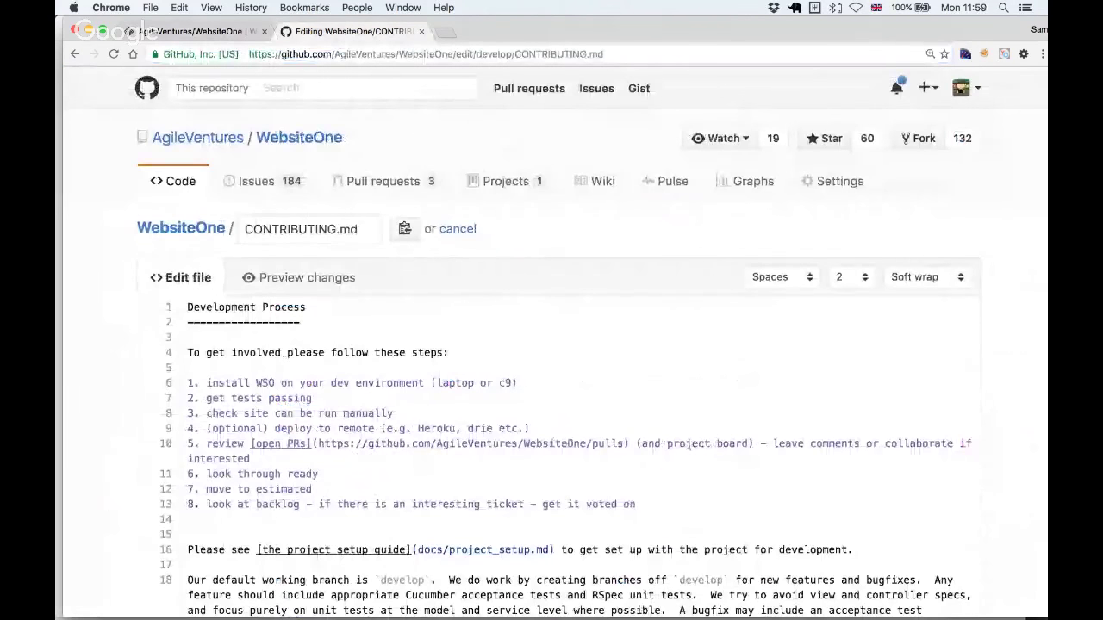
left_click(670, 444)
type("[")
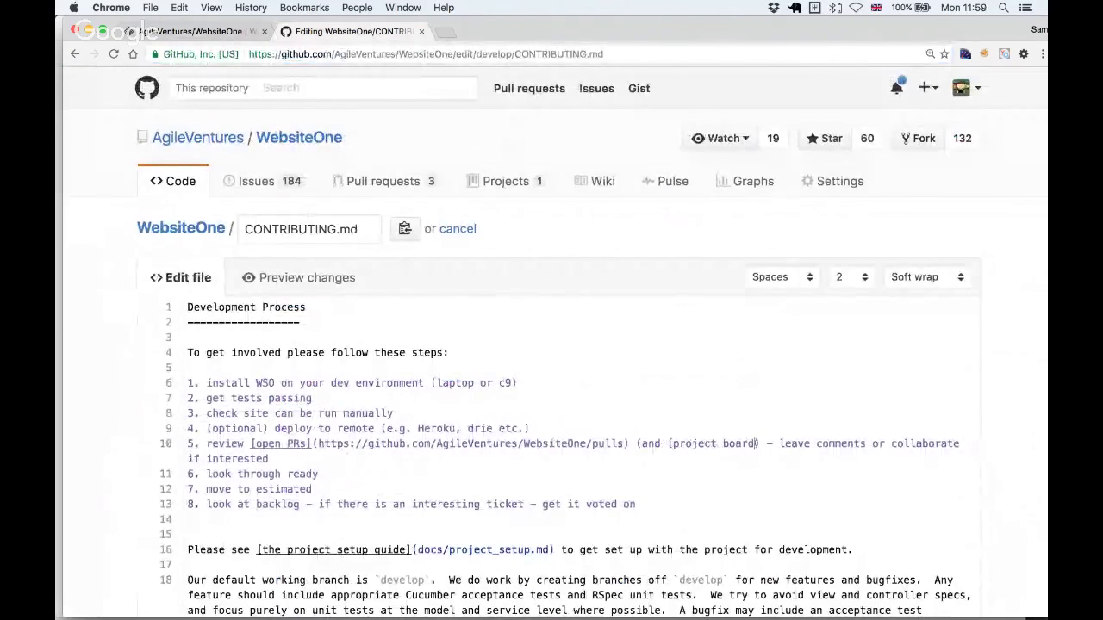
left_click(759, 444)
type("]()")
type("https://waffle.io/AgileVentures/WebsiteOne")
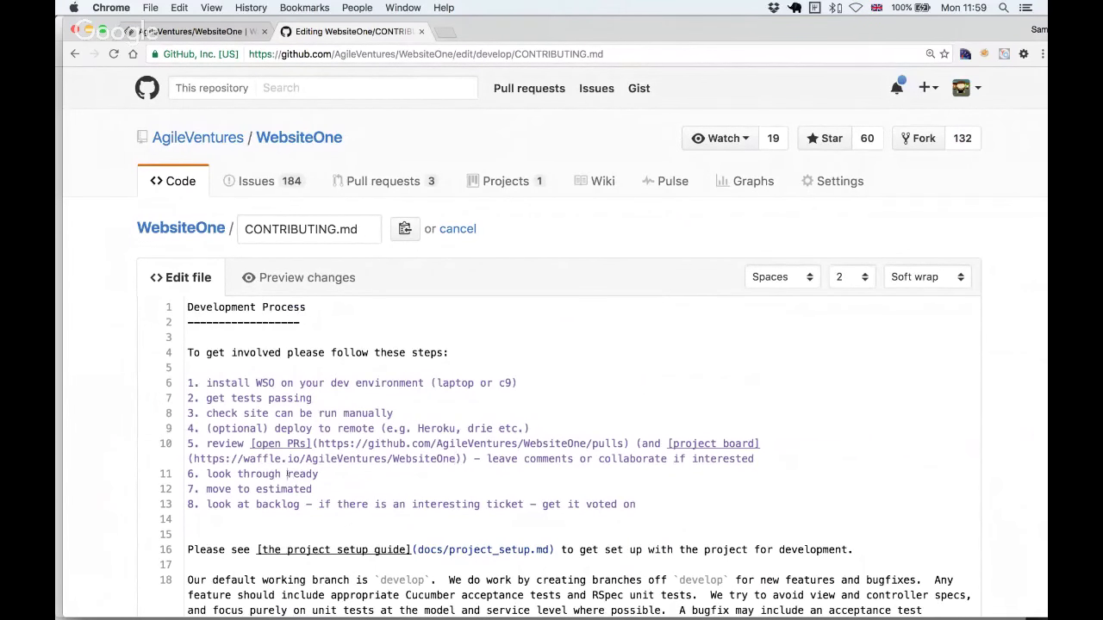
- Extend step 6 with 'column - feel free to start work, but always interested to hear chat in slack, scrum wherever'; change step 7's 'move to' to 'look through'
left_click(330, 473)
type("column - feel free to start w")
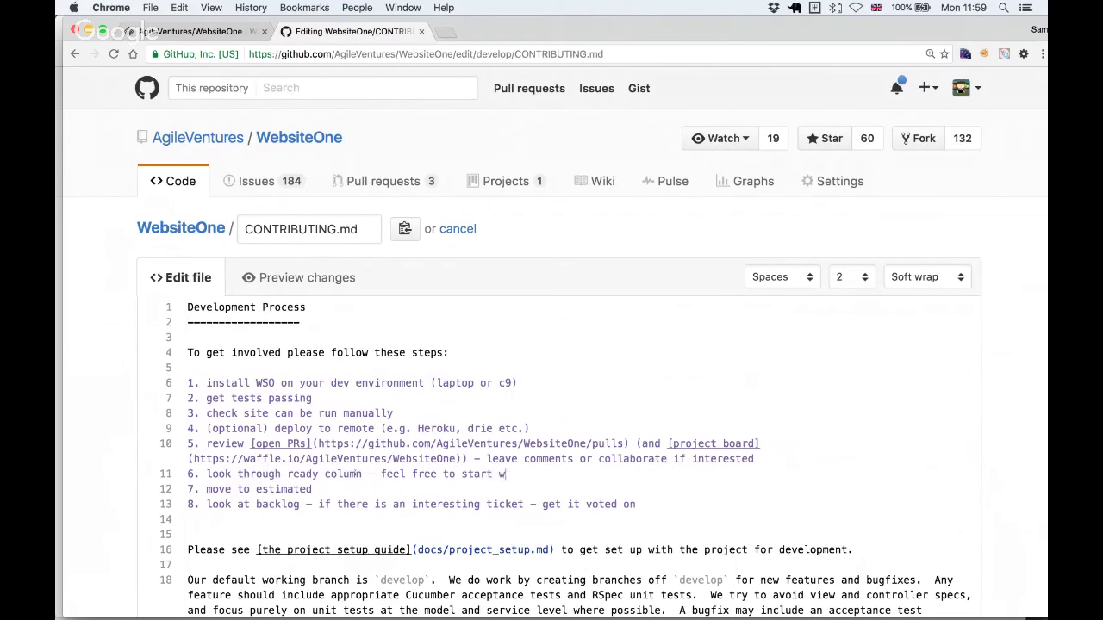
type("ork, but always interest")
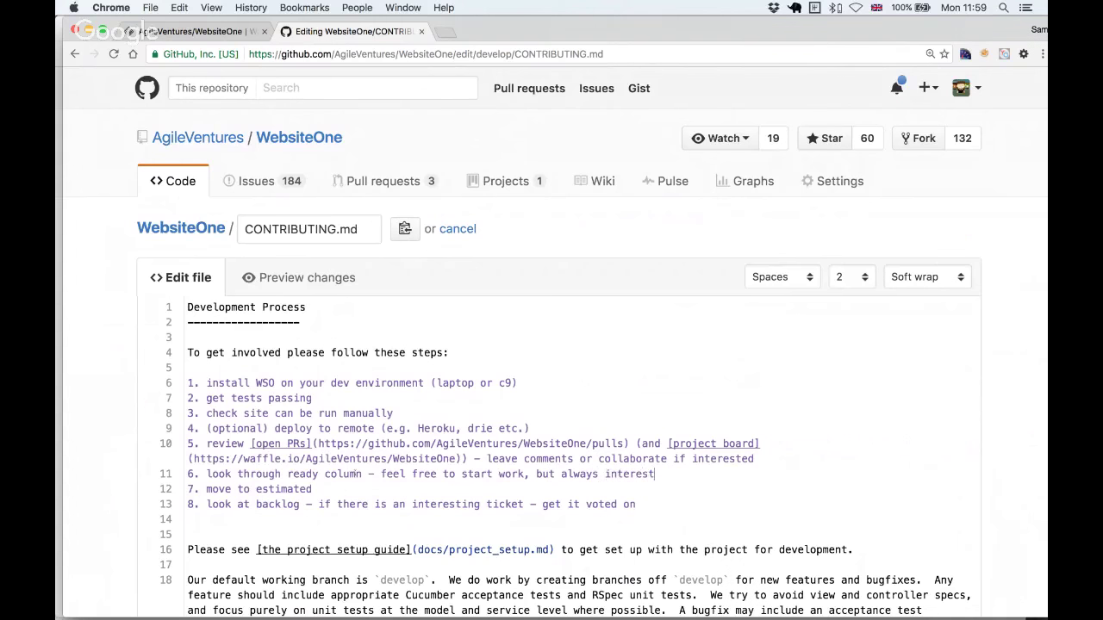
type("ed to ehar")
key("BackSpace")
key("BackSpace")
key("BackSpace")
key("BackSpace")
type("hear chat in slack, scur")
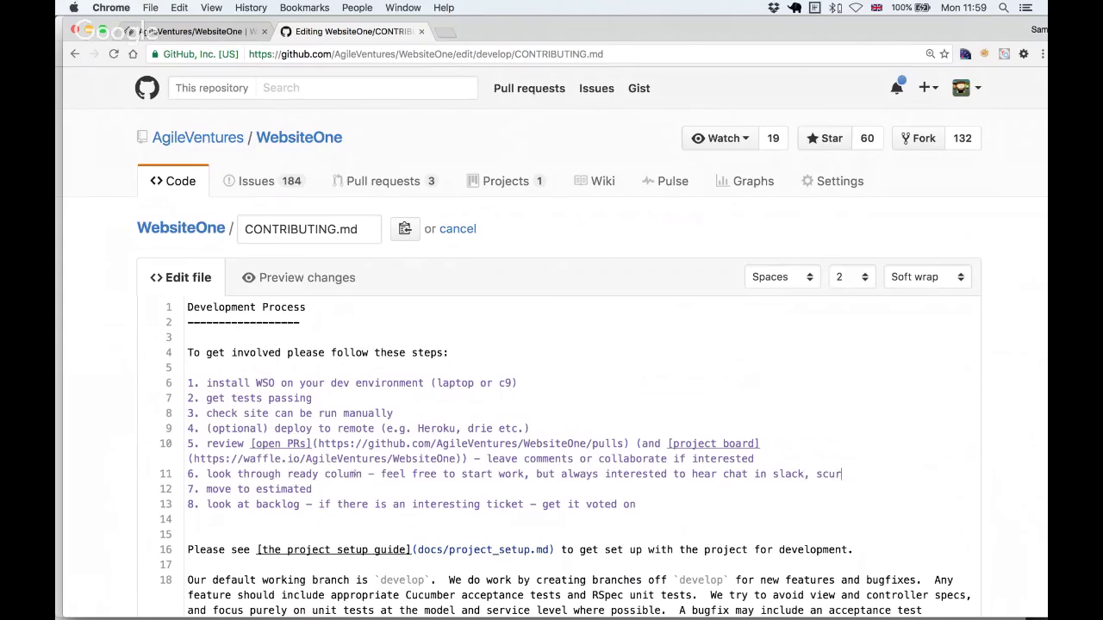
key("BackSpace")
key("BackSpace")
type("rum wherever")
left_click_drag(251, 489, 206, 489)
type("look through")
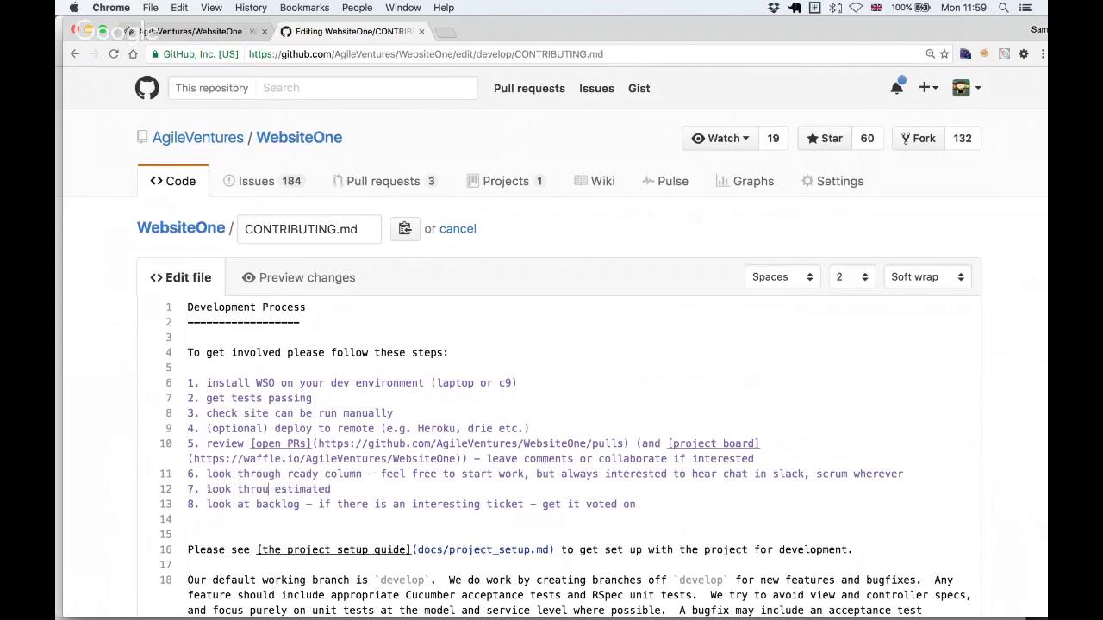